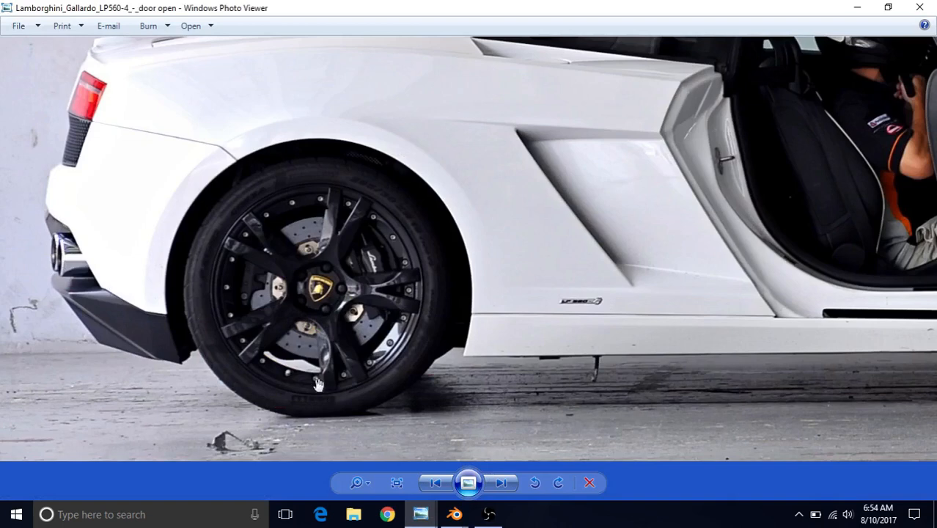
# - Switch to Blender, enter Edit Mode on the car body and select all geometry linked to the two rear exhaust pipes
pyautogui.moveTo(455, 517)
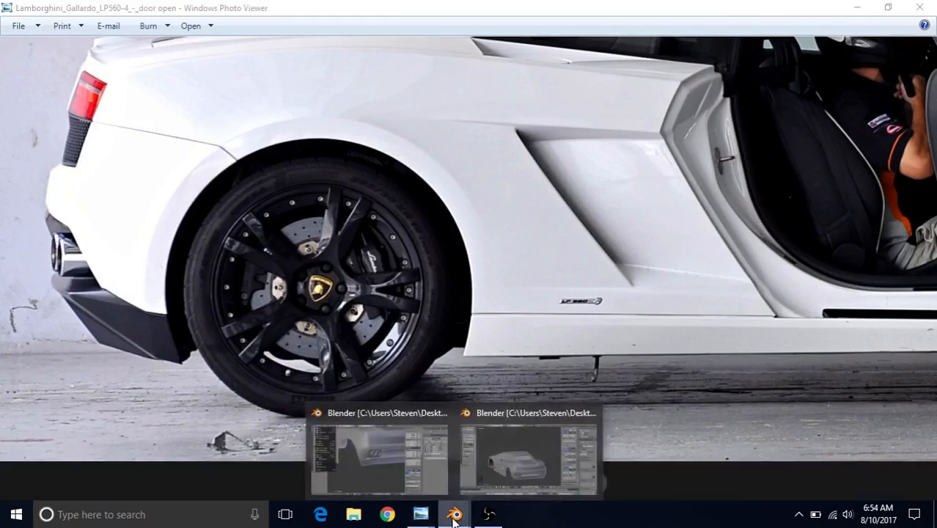
pyautogui.click(508, 472)
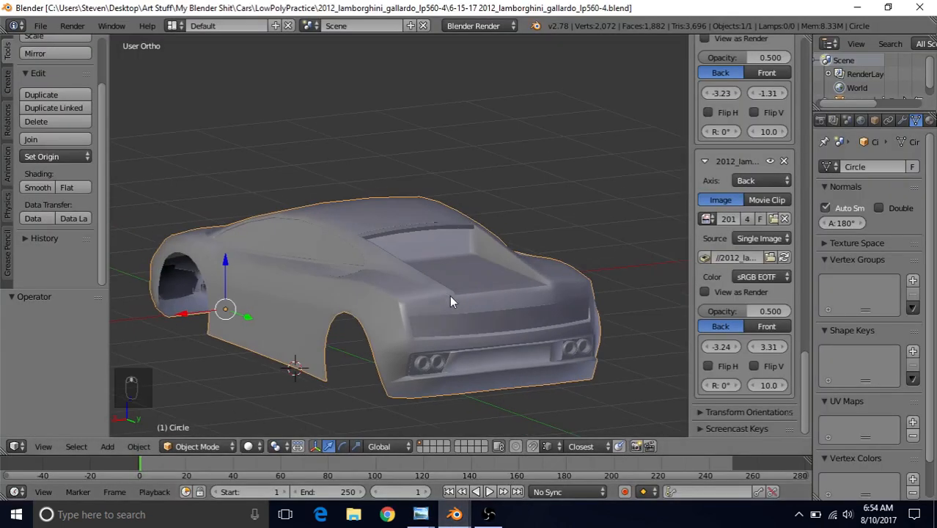
pyautogui.press('Tab')
pyautogui.moveTo(443, 328); pyautogui.dragTo(321, 267, button='middle')
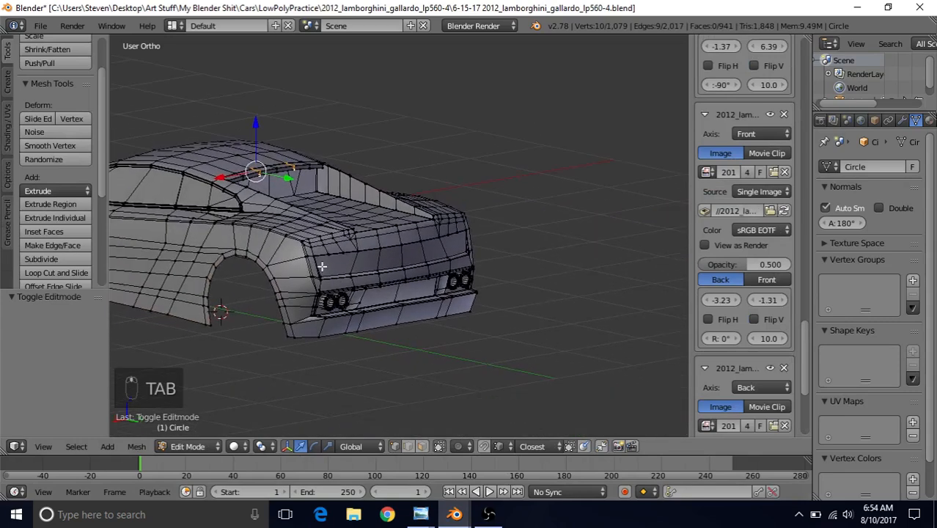
pyautogui.scroll(4, 321, 267)
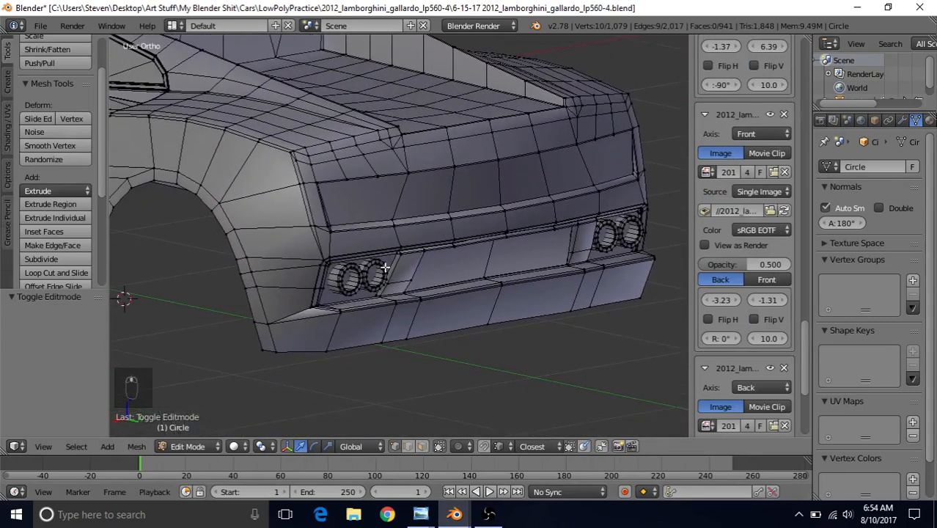
pyautogui.rightClick(379, 264)
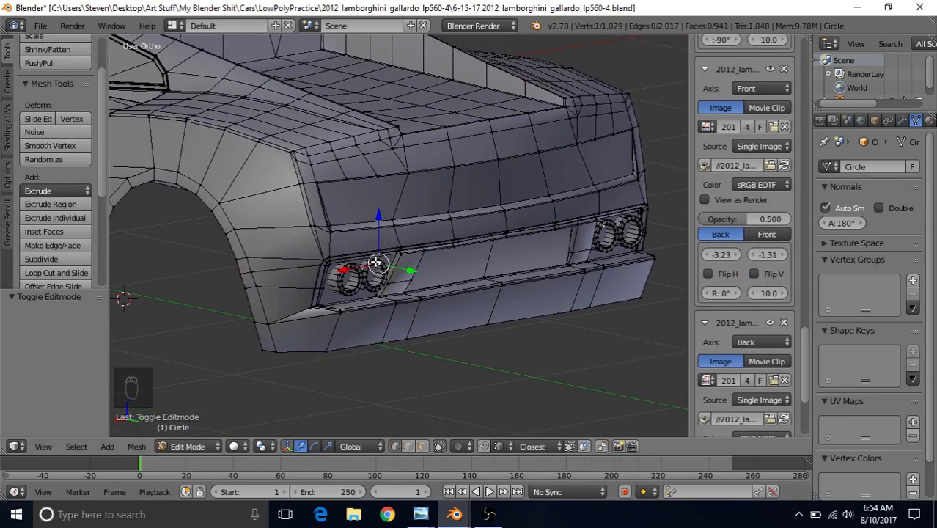
pyautogui.keyDown('shift'); pyautogui.rightClick(340, 283); pyautogui.keyUp('shift')
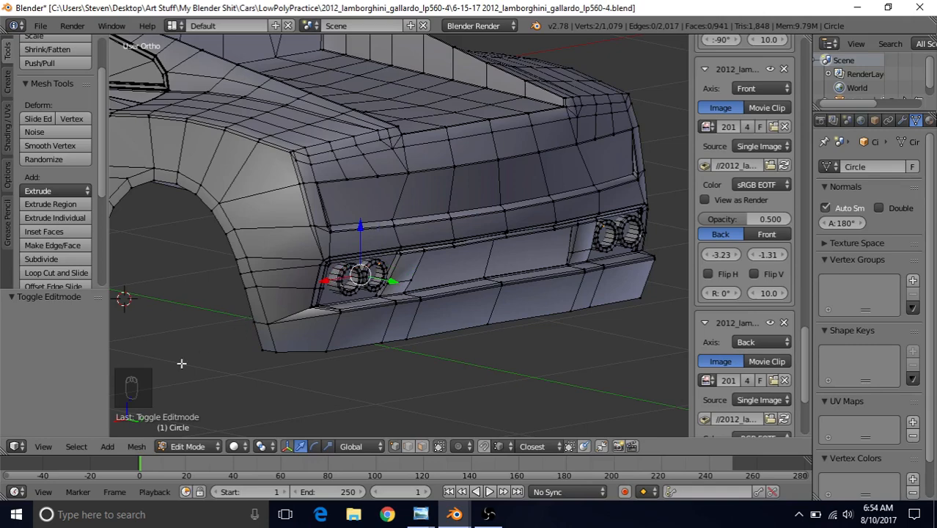
pyautogui.click(79, 446)
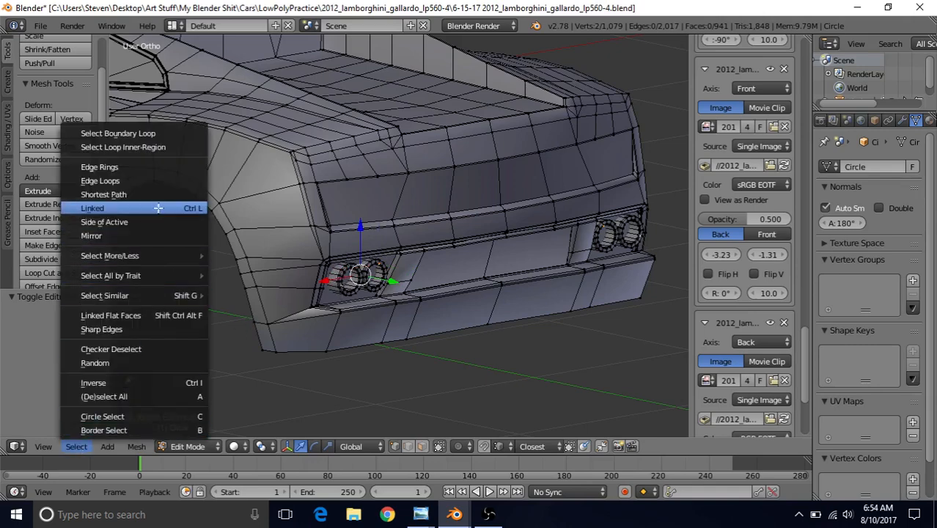
pyautogui.click(88, 208)
pyautogui.moveTo(377, 301); pyautogui.dragTo(414, 284, button='middle')
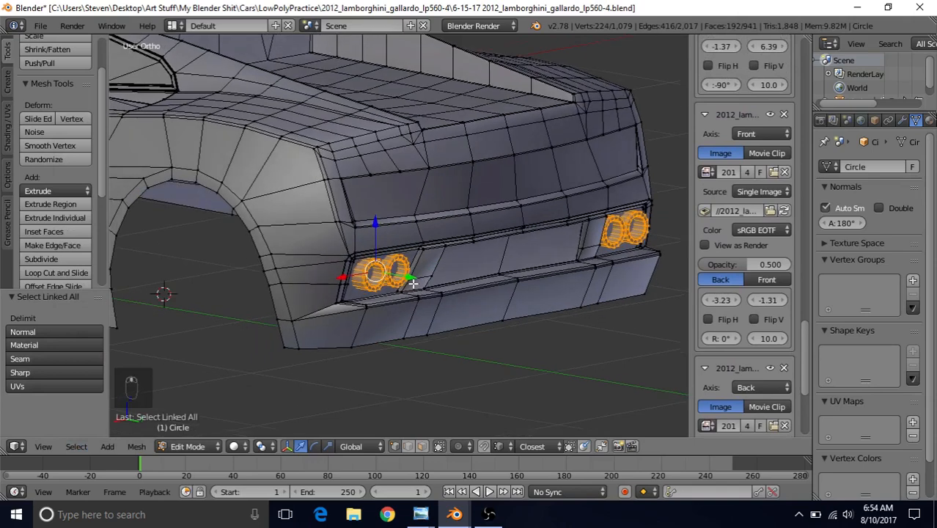
# - Move the selected exhaust pipes rearward by 0.074 along the Y axis in the right orthographic view
pyautogui.press('KP_3')
pyautogui.keyDown('shift'); pyautogui.moveTo(519, 202); pyautogui.dragTo(353, 212, button='middle'); pyautogui.keyUp('shift')
pyautogui.moveTo(493, 224); pyautogui.dragTo(509, 225)
# - Compare the exhaust pipes with the door-open side photo, then move them by -0.016 along Y in Blender
pyautogui.moveTo(420, 514)
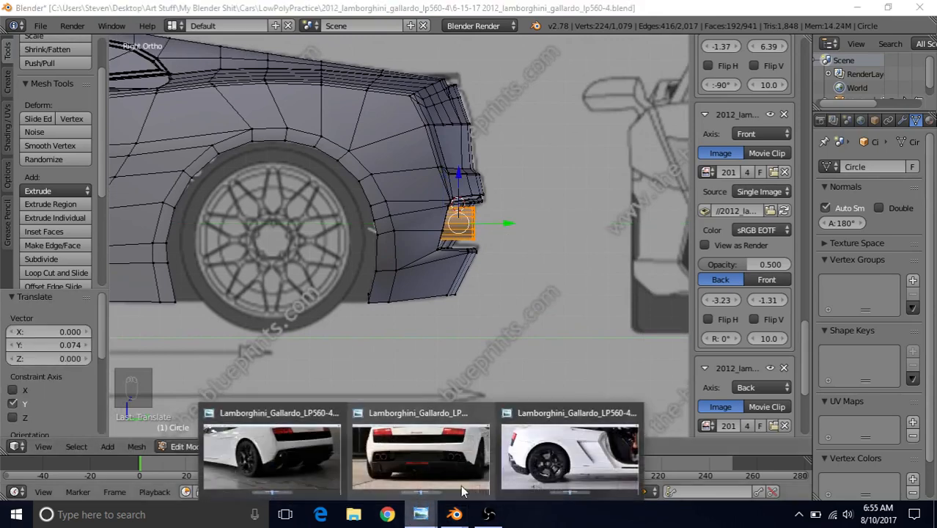
pyautogui.click(529, 448)
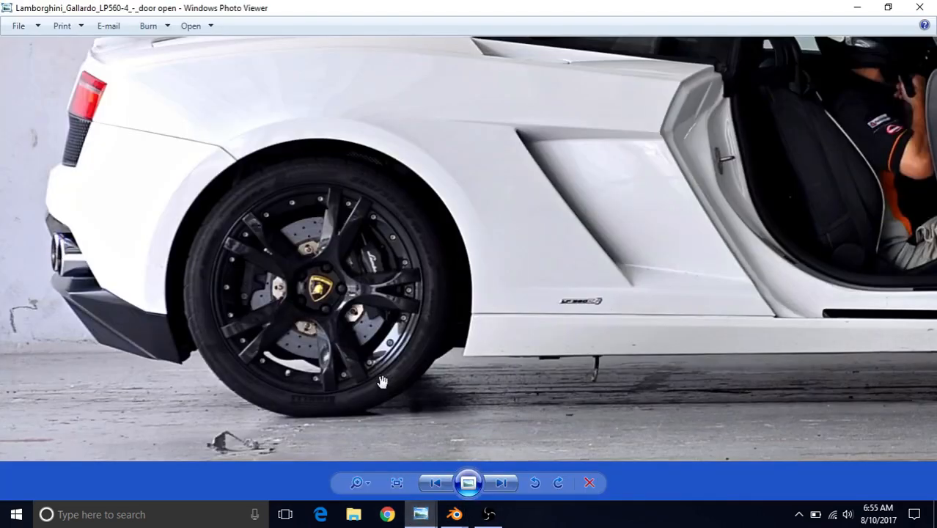
pyautogui.moveTo(451, 517)
pyautogui.click(517, 445)
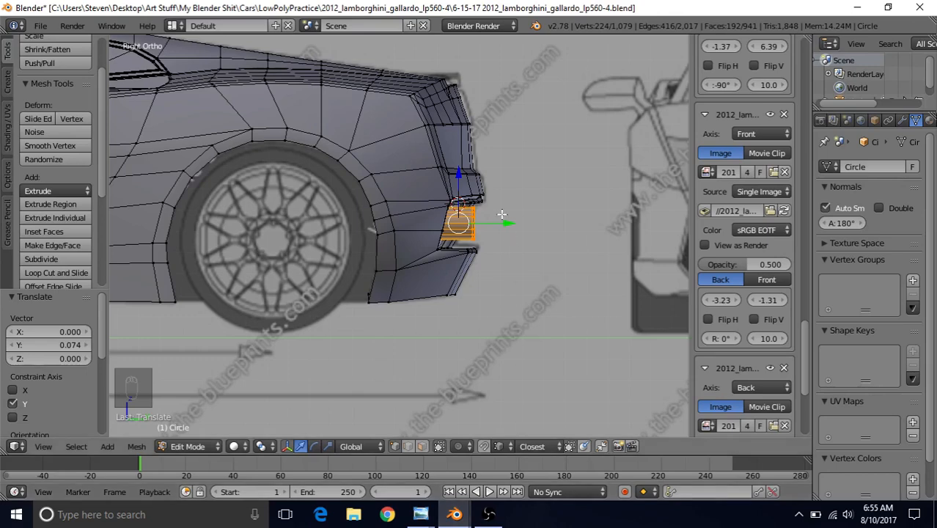
pyautogui.moveTo(501, 223); pyautogui.dragTo(497, 228)
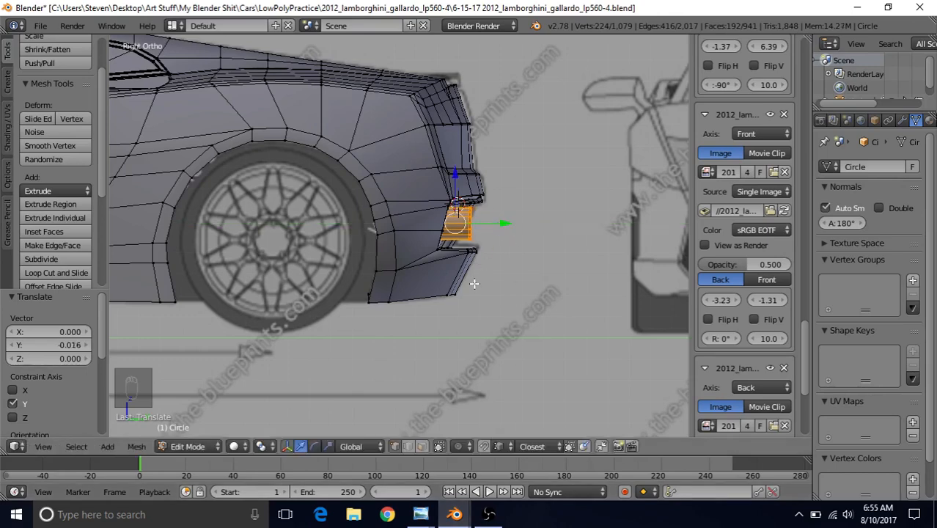
# - Examine the lower bumper in the white rear-view reference photo, then switch back to the Blender model
pyautogui.moveTo(474, 284); pyautogui.dragTo(435, 397, button='middle')
pyautogui.moveTo(422, 519)
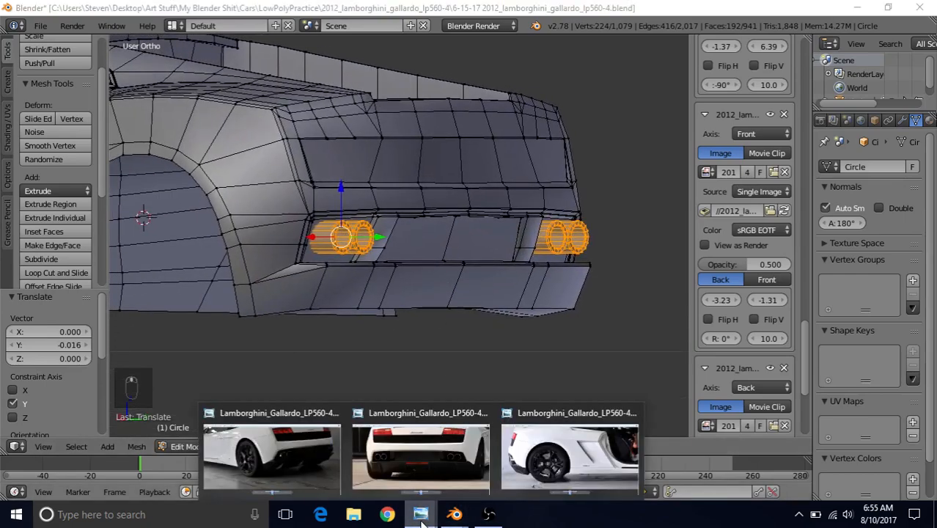
pyautogui.click(439, 457)
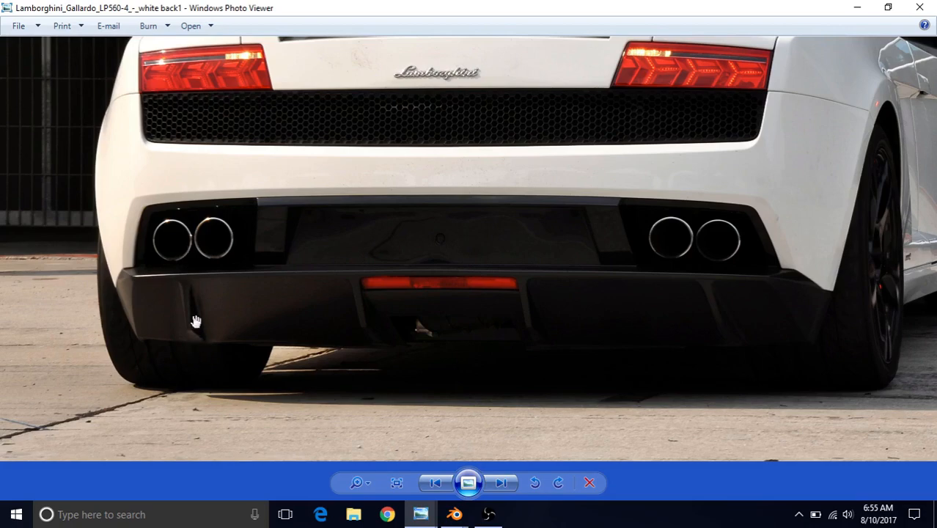
pyautogui.moveTo(454, 513)
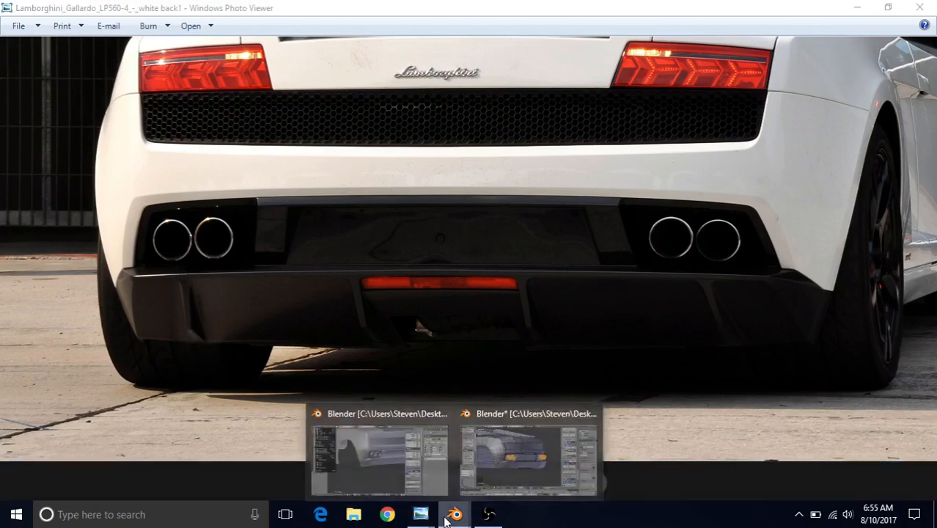
pyautogui.click(377, 429)
# - Select the vertical edge line on the lower bumper below the inner exhaust pipe, excluding its top vertex, and edge-slide it outward by factor 0.512
pyautogui.moveTo(397, 264); pyautogui.dragTo(410, 217, button='middle')
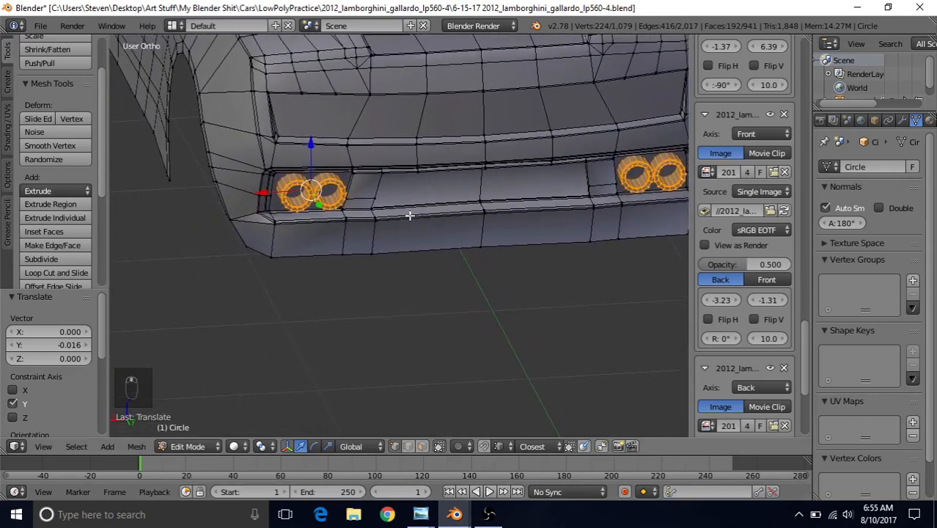
pyautogui.scroll(3, 385, 288)
pyautogui.keyDown('alt'); pyautogui.rightClick(304, 238); pyautogui.keyUp('alt')
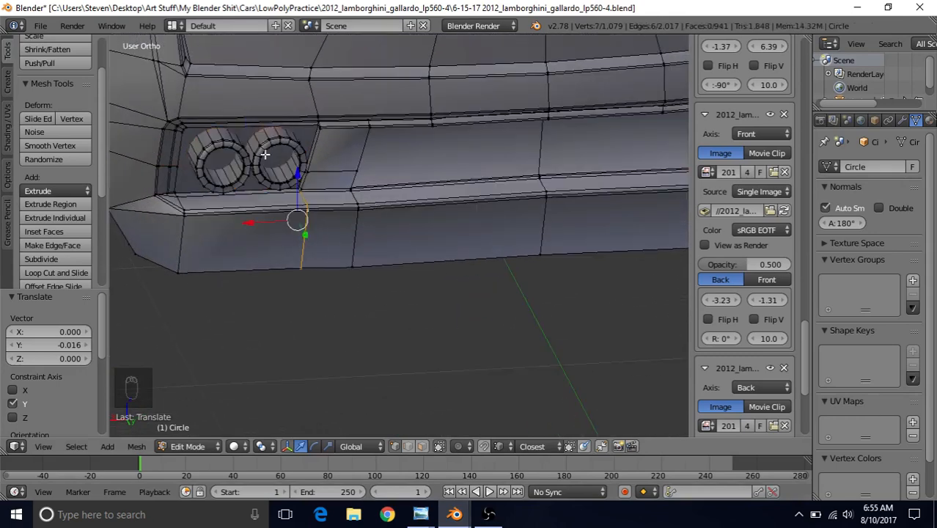
pyautogui.press('c')
pyautogui.middleClick(296, 178)
pyautogui.rightClick(294, 182)
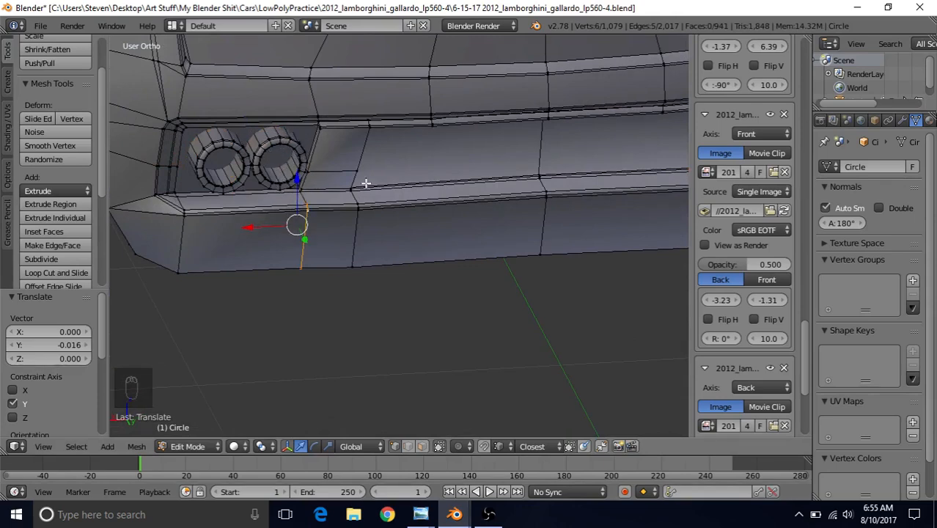
pyautogui.moveTo(363, 182); pyautogui.dragTo(396, 220, button='middle')
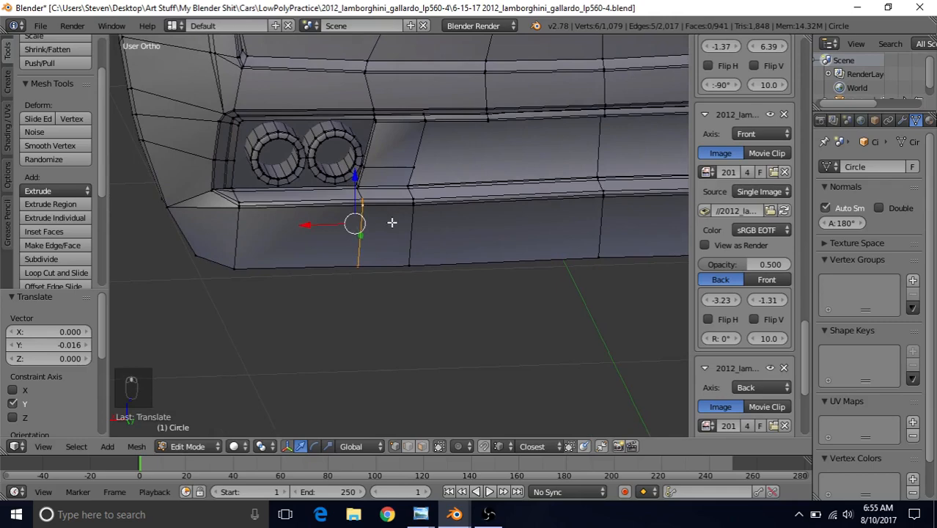
pyautogui.press('ctrl+KP_1')
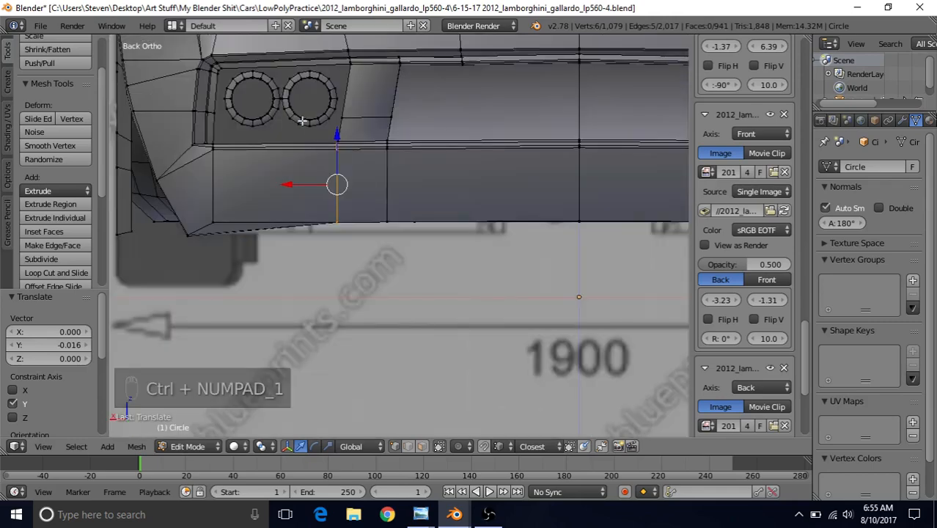
pyautogui.keyDown('shift'); pyautogui.moveTo(301, 120); pyautogui.dragTo(387, 150, button='middle'); pyautogui.keyUp('shift')
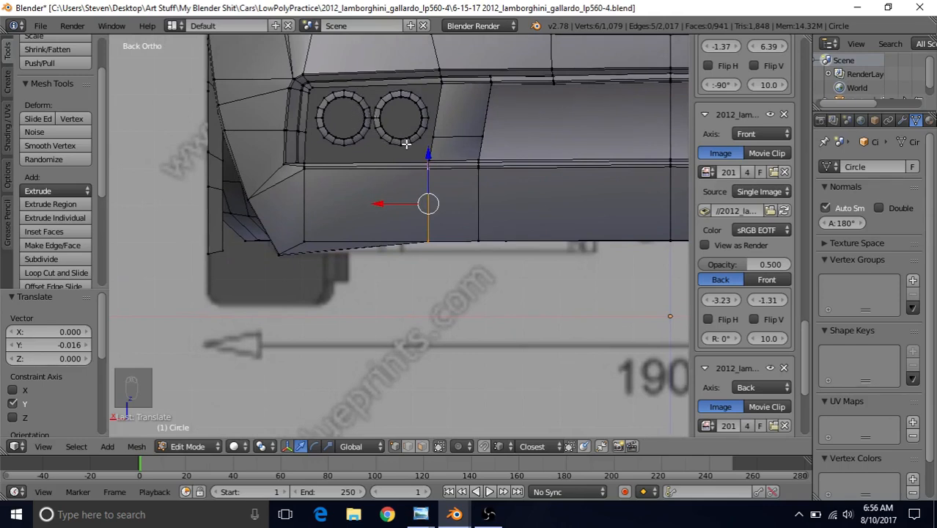
pyautogui.press('g')
pyautogui.press('g')
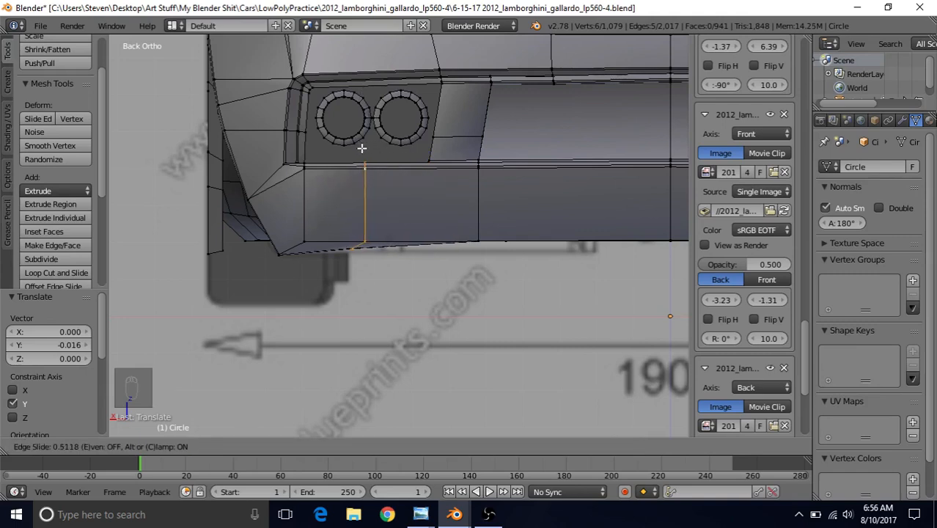
pyautogui.click(361, 148)
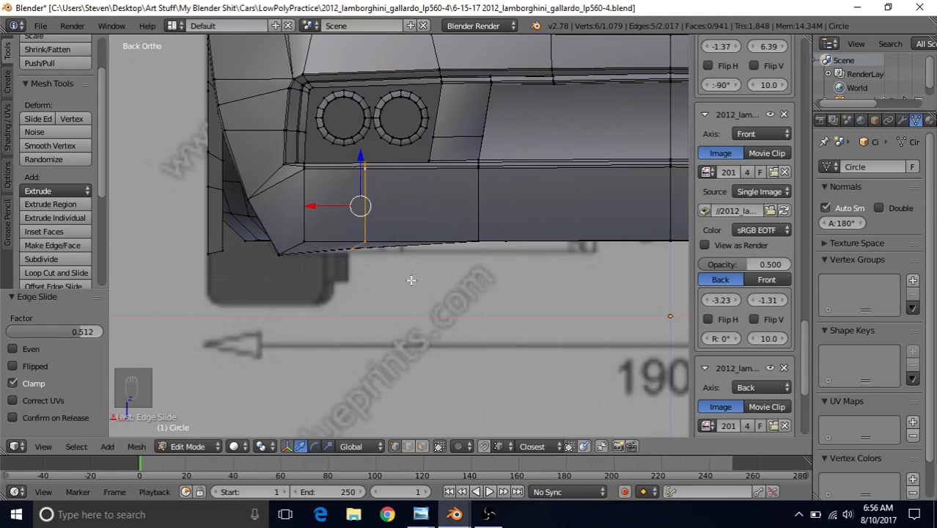
pyautogui.moveTo(433, 194); pyautogui.dragTo(432, 206, button='middle')
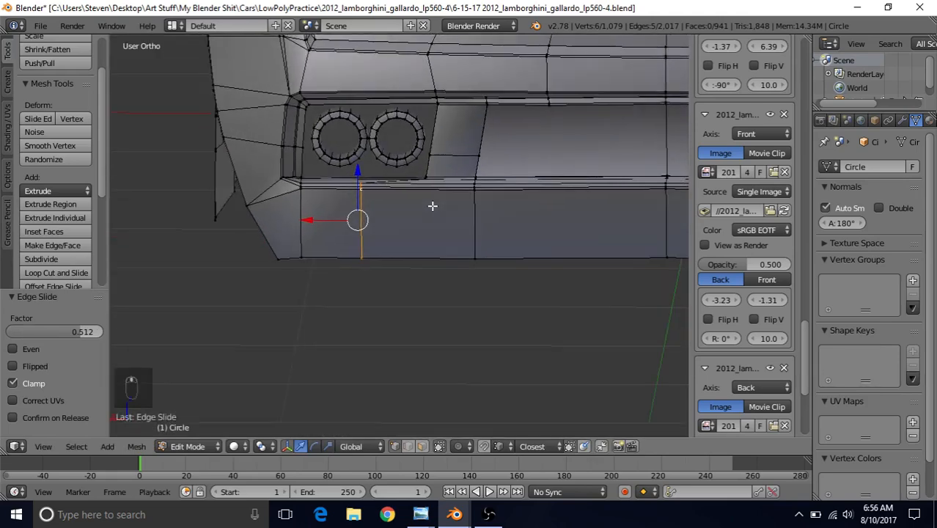
# - Check the lower bumper's shape and fin positions in the side and rear reference photos, then return to Blender
pyautogui.moveTo(420, 514)
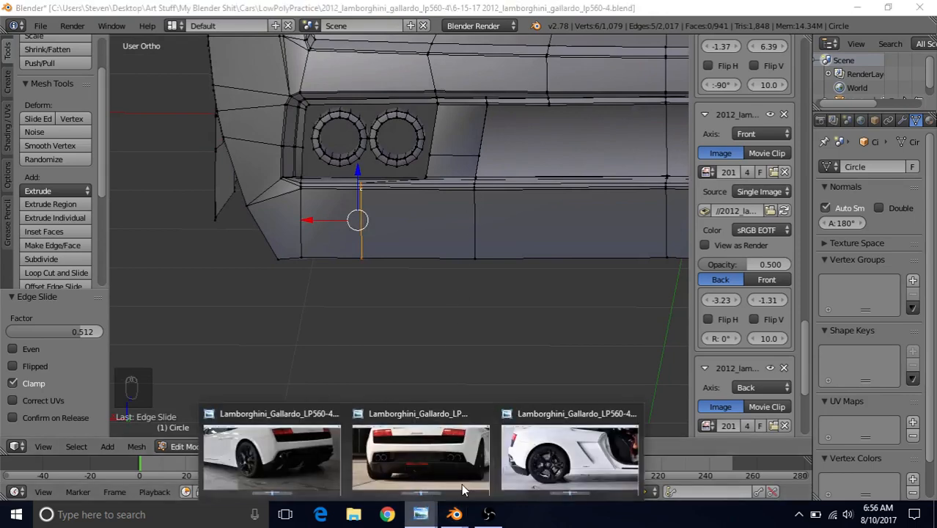
pyautogui.click(534, 462)
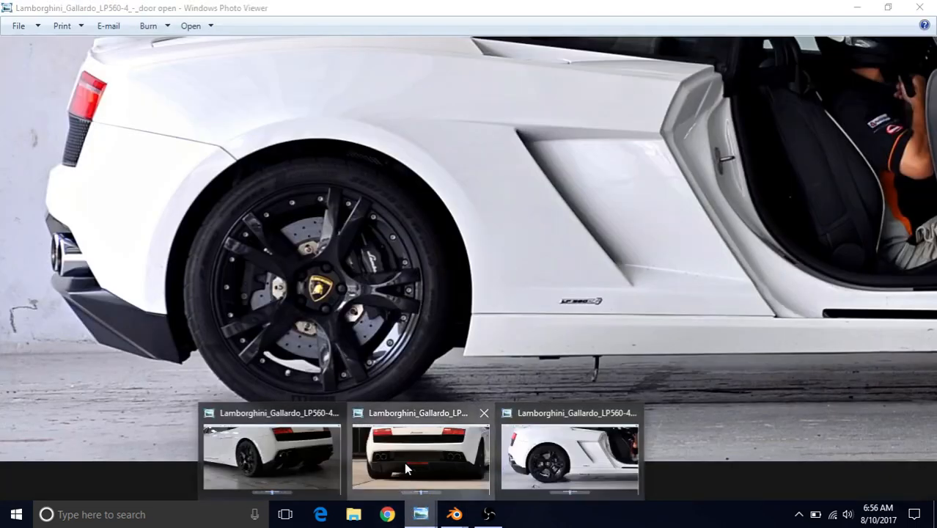
pyautogui.click(404, 462)
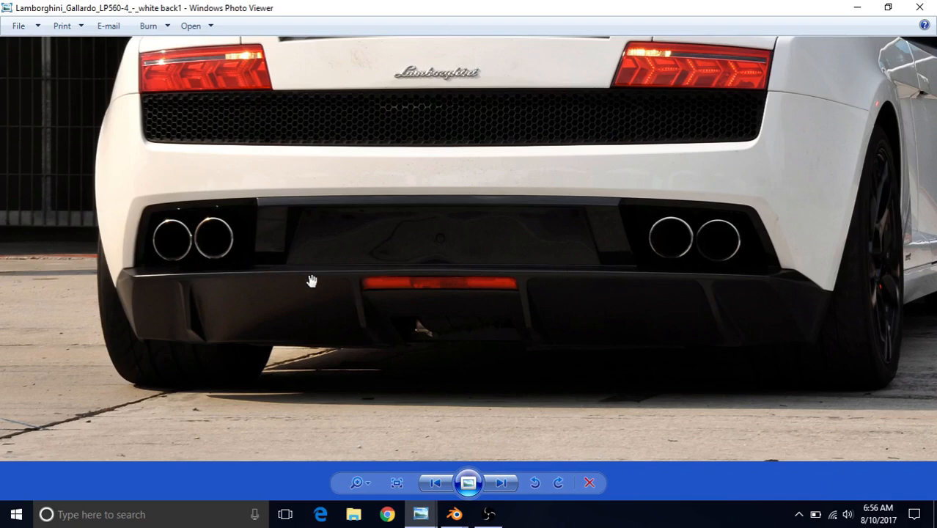
pyautogui.moveTo(454, 514)
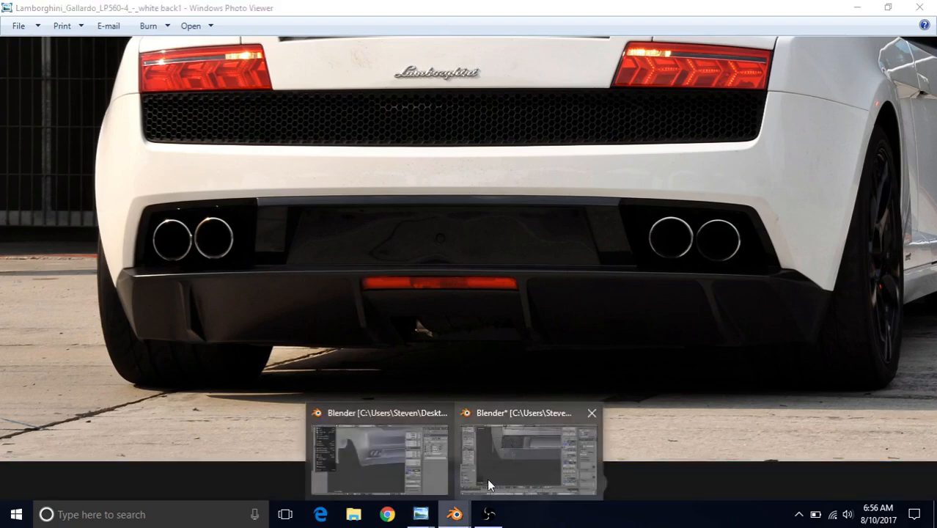
pyautogui.click(503, 445)
# - Select the next vertical edge line inward on the lower bumper, excluding its top vertex, and edge-slide it toward the centre by factor 0.166
pyautogui.keyDown('shift'); pyautogui.moveTo(514, 272); pyautogui.dragTo(433, 273, button='middle'); pyautogui.keyUp('shift')
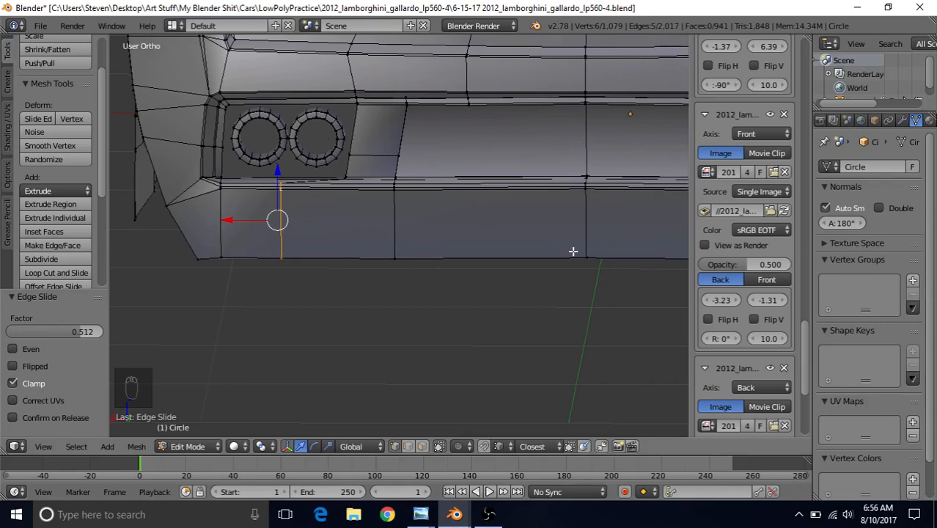
pyautogui.rightClick(397, 214)
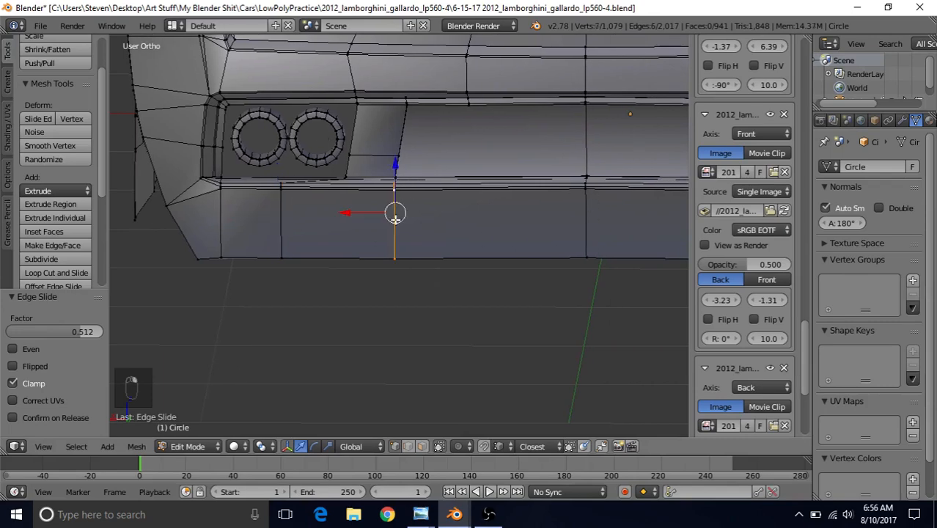
pyautogui.moveTo(415, 186); pyautogui.dragTo(446, 199, button='middle')
pyautogui.press('c')
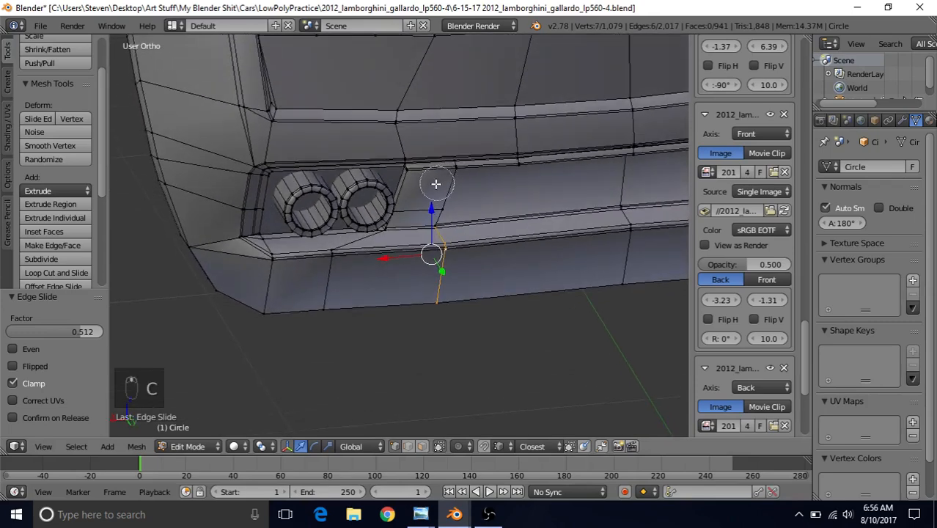
pyautogui.middleClick(435, 215)
pyautogui.rightClick(434, 216)
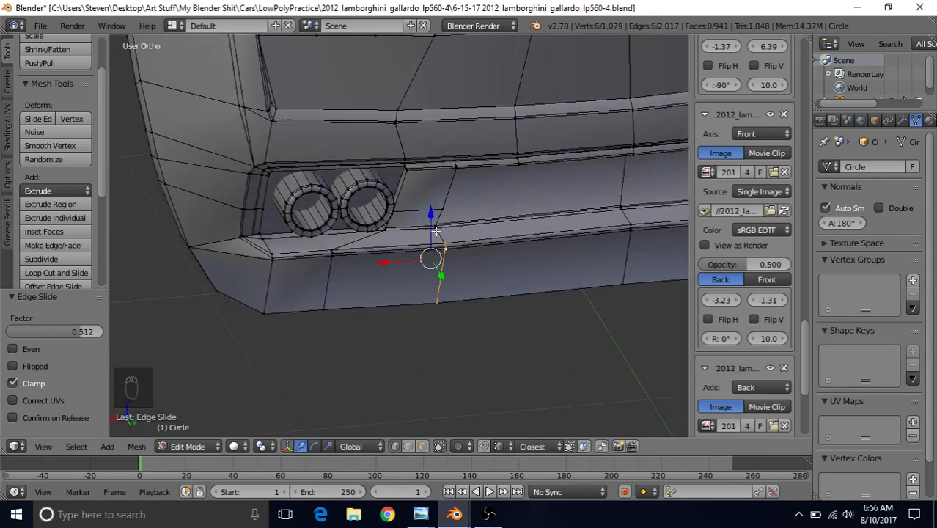
pyautogui.moveTo(452, 242); pyautogui.dragTo(444, 214, button='middle')
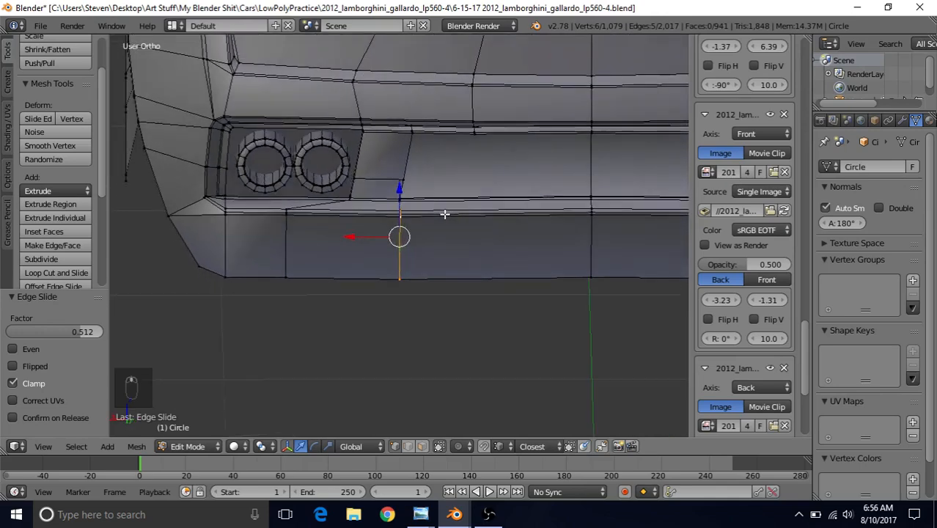
pyautogui.press('ctrl+KP_1')
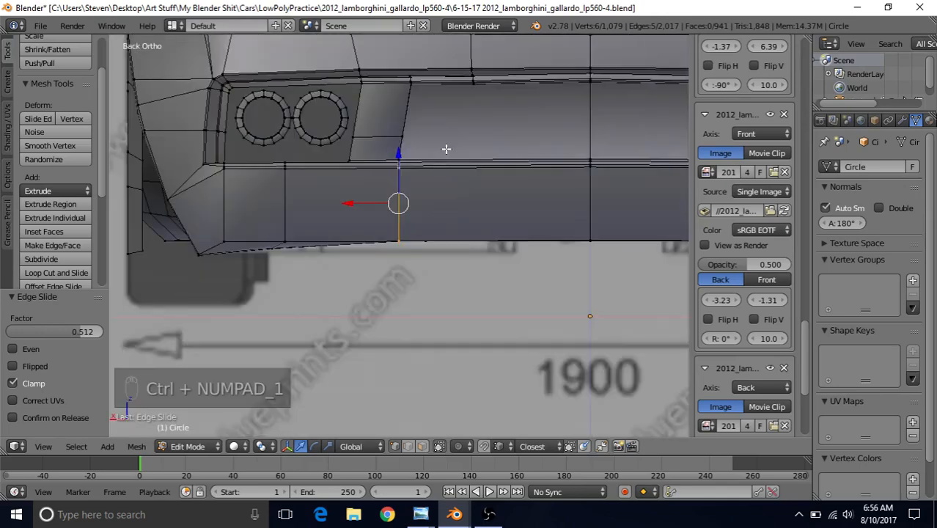
pyautogui.press('g')
pyautogui.press('g')
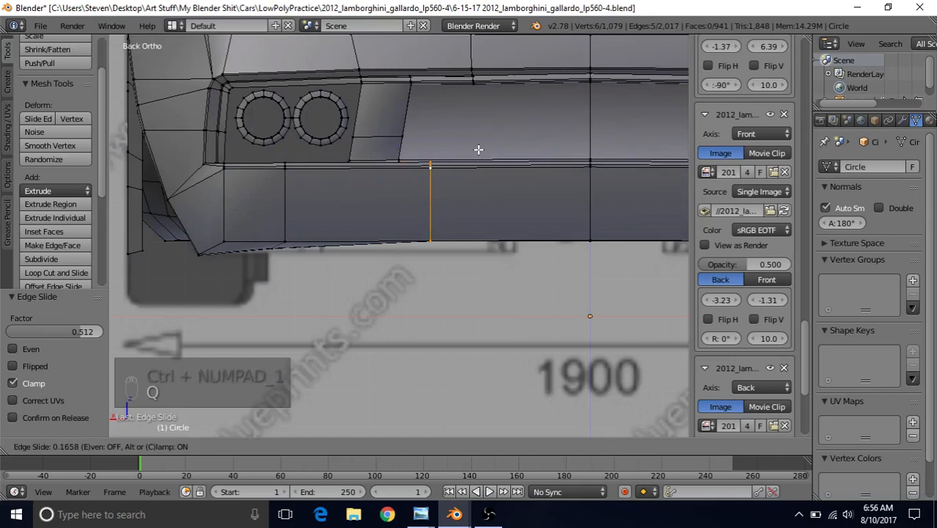
pyautogui.click(479, 150)
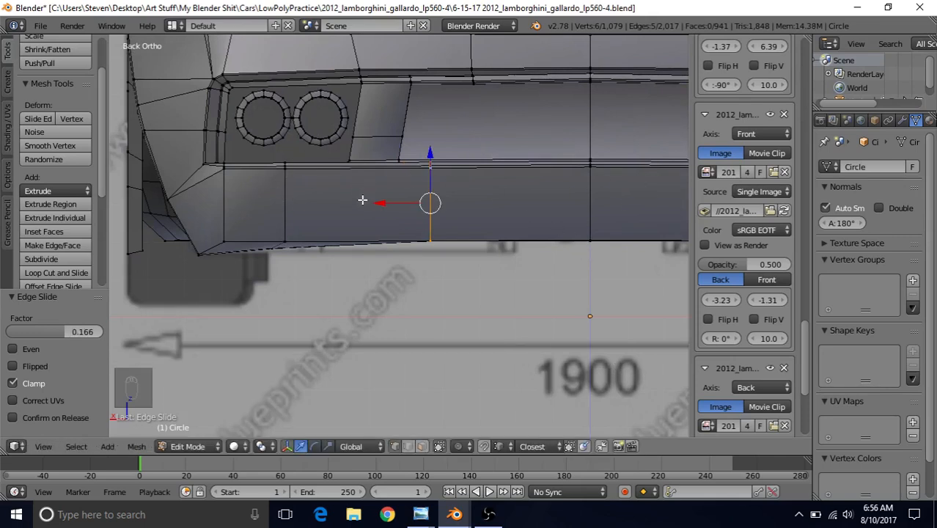
# - Compare the lower bumper's side profile with the door-open side reference photo, then return to the Blender model
pyautogui.moveTo(380, 216); pyautogui.dragTo(381, 256, button='middle')
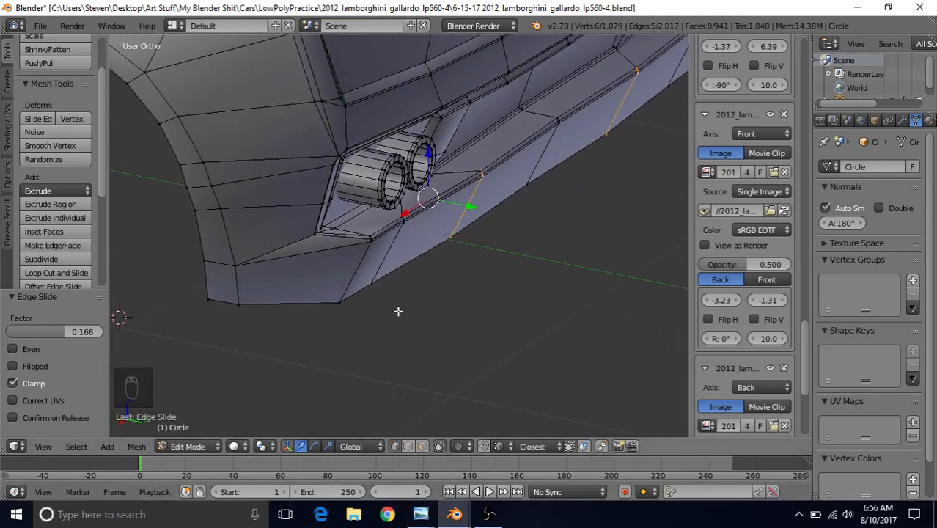
pyautogui.moveTo(397, 312); pyautogui.dragTo(484, 215, button='middle')
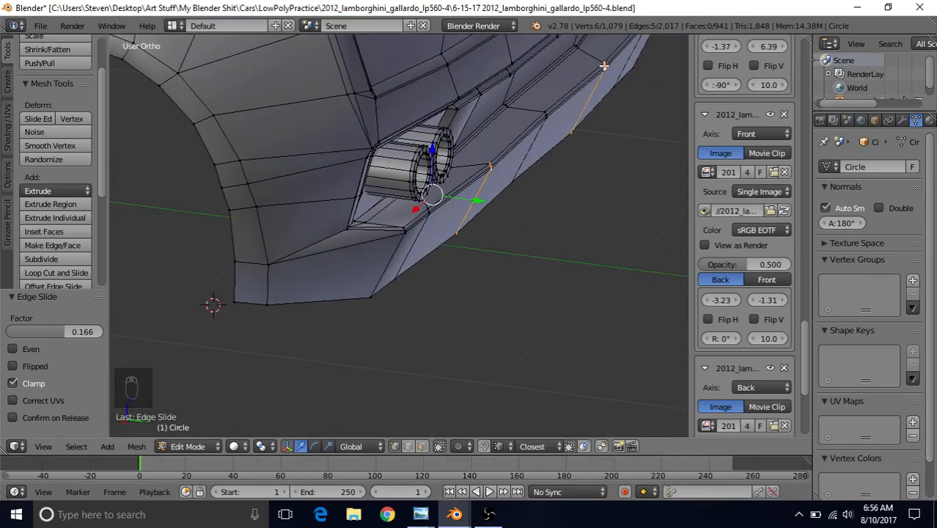
pyautogui.moveTo(447, 218); pyautogui.dragTo(475, 211, button='middle')
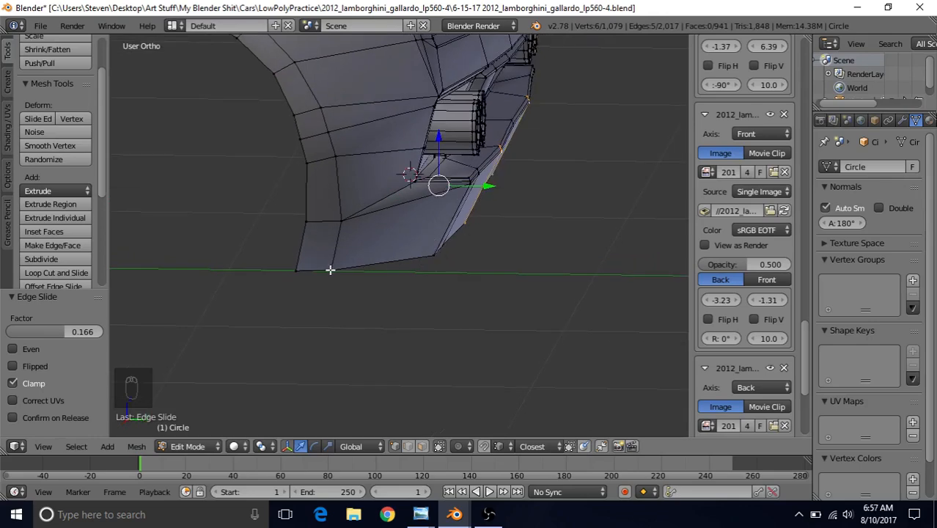
pyautogui.click(412, 518)
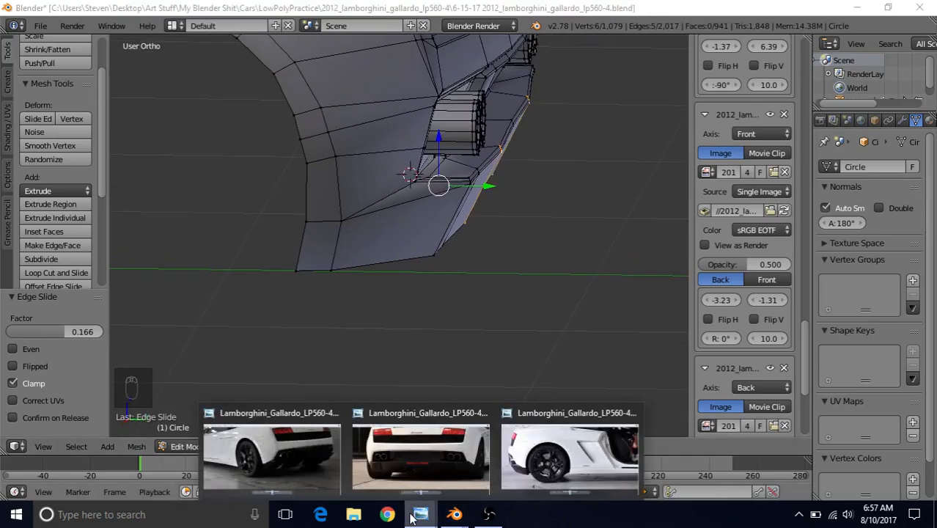
pyautogui.click(569, 454)
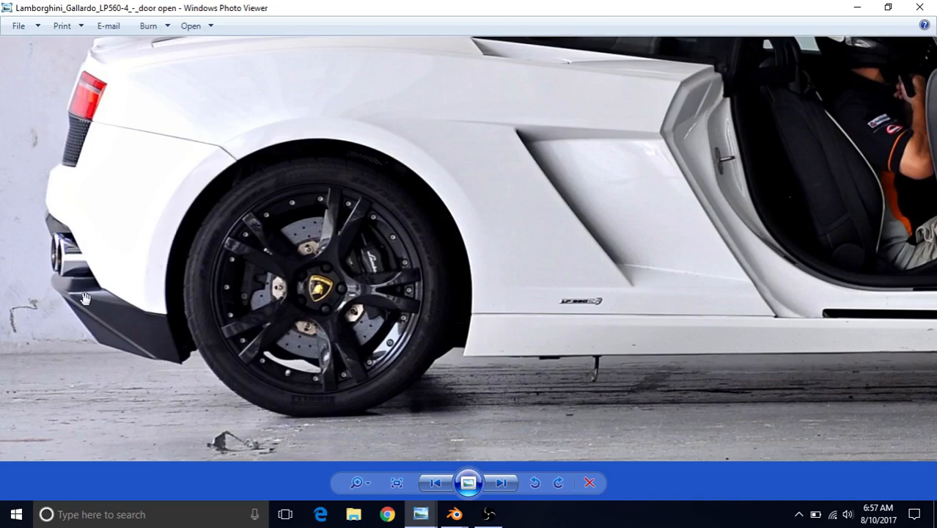
pyautogui.moveTo(455, 513)
pyautogui.click(502, 466)
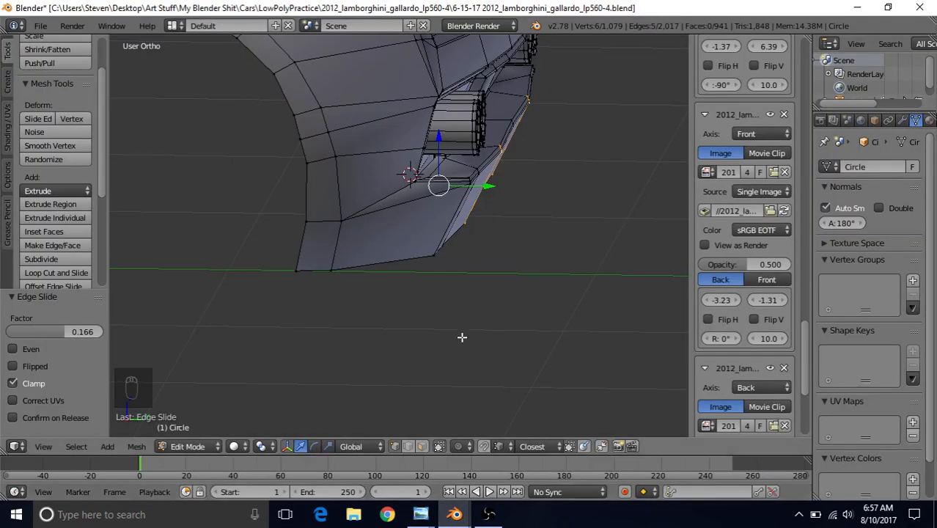
# - Select the bottom edge loop across the rear of the lower bumper and move it by -0.209 along Y
pyautogui.moveTo(487, 239); pyautogui.dragTo(474, 234, button='middle')
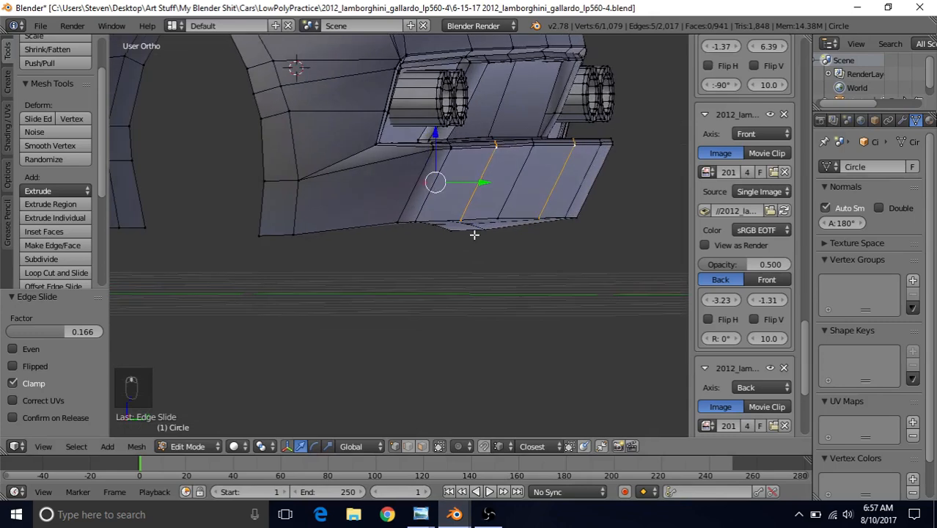
pyautogui.keyDown('alt'); pyautogui.rightClick(432, 219); pyautogui.keyUp('alt')
pyautogui.moveTo(523, 190); pyautogui.dragTo(549, 194, button='middle')
pyautogui.press('g')
pyautogui.press('y')
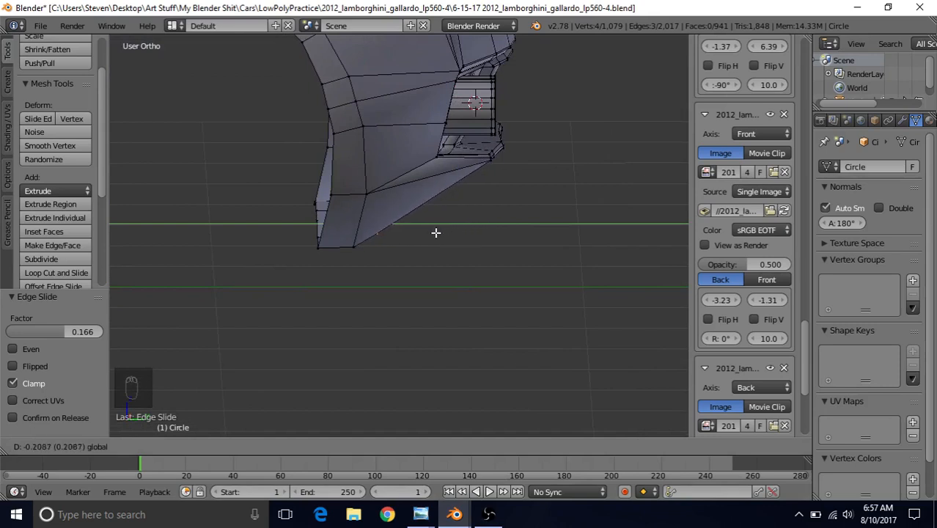
pyautogui.click(436, 232)
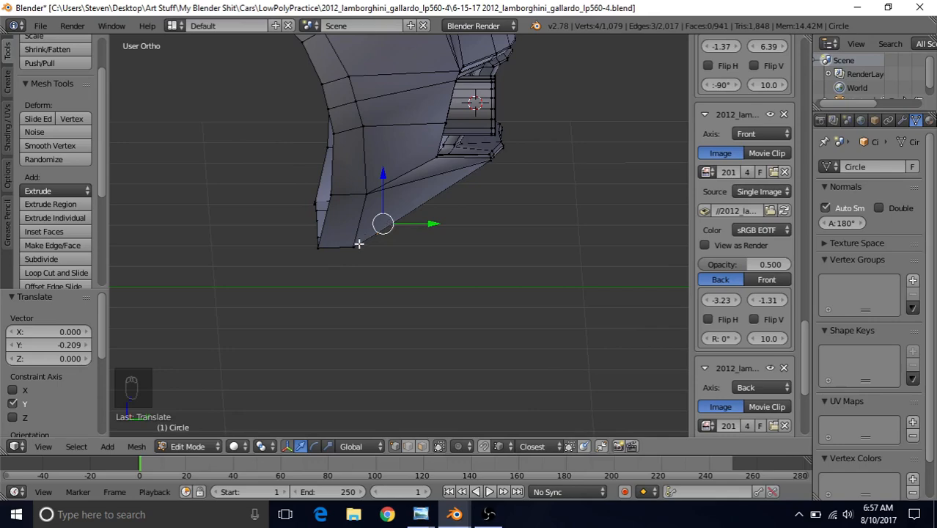
# - Check the slanted lower bumper against the door-open side photo, then examine its rear corner in Blender from several angles
pyautogui.moveTo(490, 159)
pyautogui.mouseDown(button='middle')
pyautogui.moveTo(485, 142)
pyautogui.moveTo(464, 167)
pyautogui.moveTo(467, 182)
pyautogui.moveTo(493, 171)
pyautogui.mouseUp(button='middle')
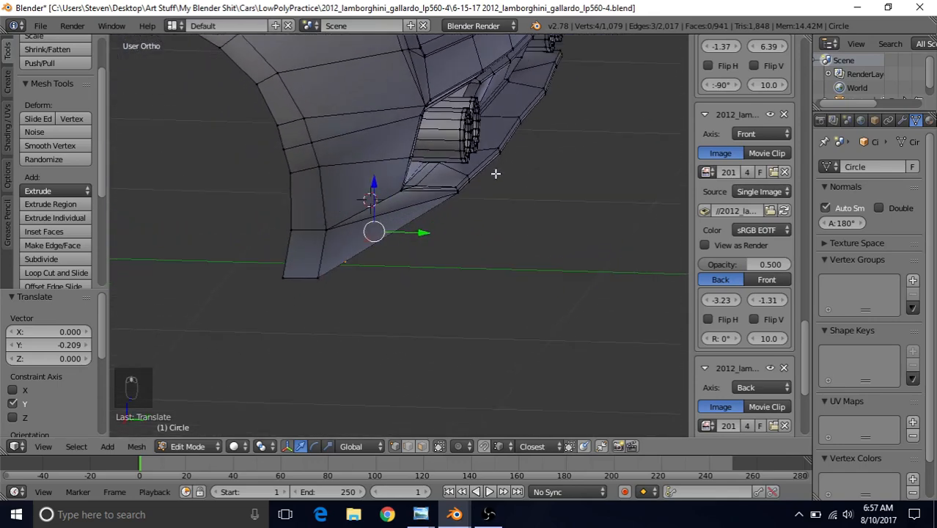
pyautogui.click(421, 514)
pyautogui.click(532, 455)
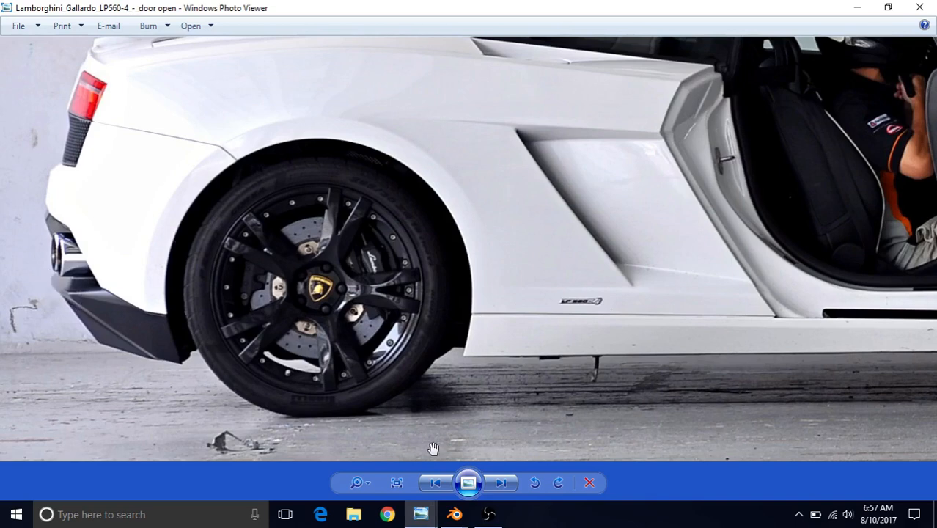
pyautogui.moveTo(454, 514)
pyautogui.click(504, 459)
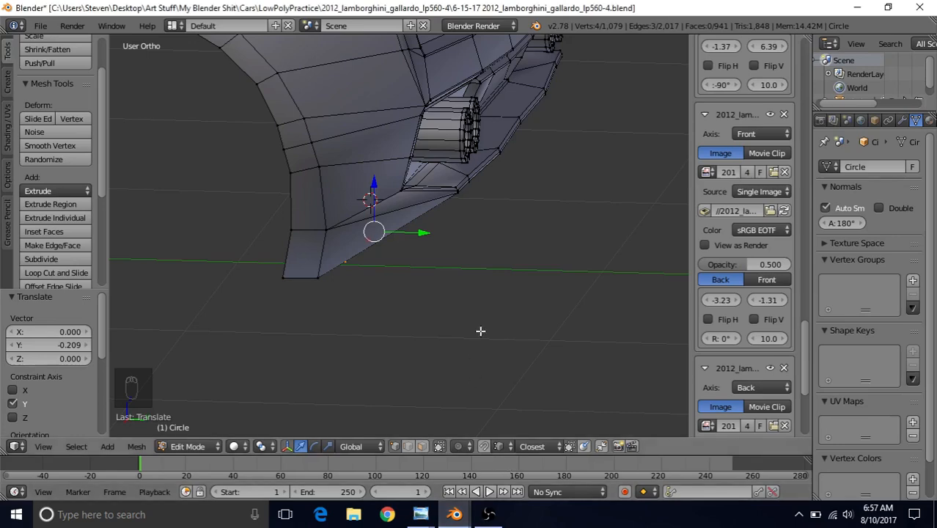
pyautogui.moveTo(535, 211); pyautogui.dragTo(464, 243, button='middle')
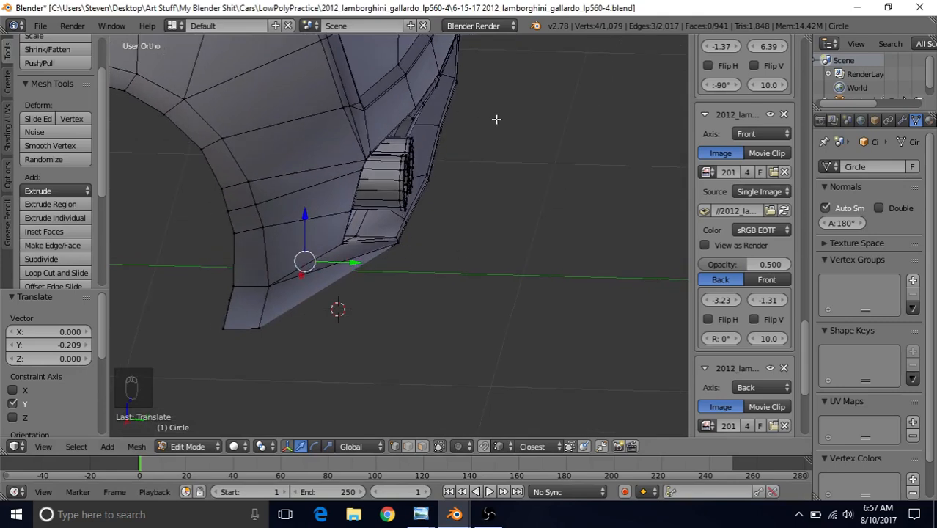
pyautogui.moveTo(496, 119); pyautogui.dragTo(502, 120, button='middle')
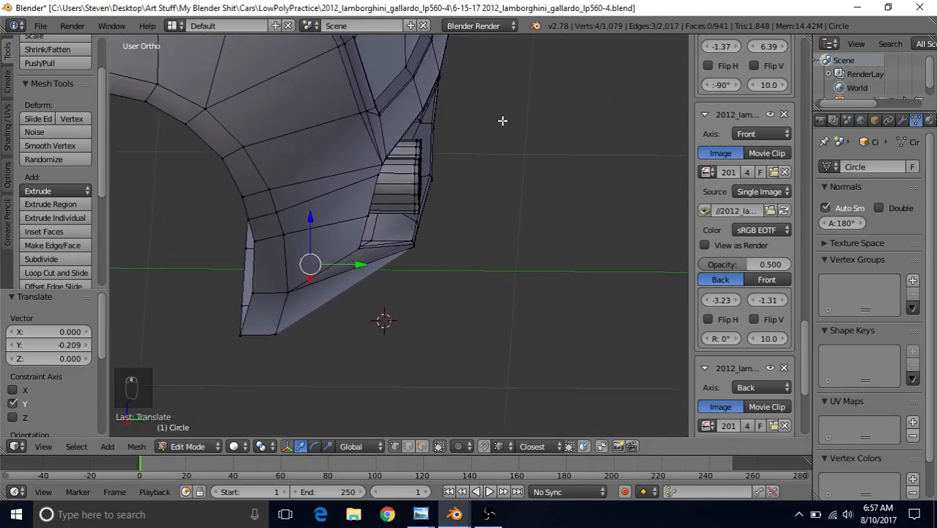
# - Select the lower bumper's upper-rim vertices just inward of the outer corner and move them 0.011 along Y
pyautogui.moveTo(420, 214); pyautogui.dragTo(431, 185, button='middle')
pyautogui.rightClick(402, 217)
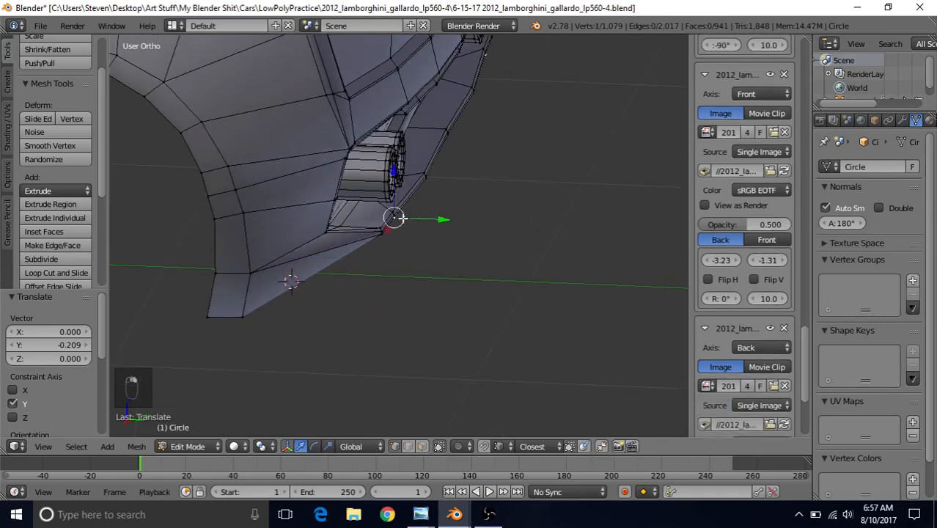
pyautogui.moveTo(402, 217)
pyautogui.mouseDown(button='middle')
pyautogui.moveTo(416, 218)
pyautogui.moveTo(414, 228)
pyautogui.moveTo(392, 232)
pyautogui.moveTo(412, 169)
pyautogui.moveTo(425, 192)
pyautogui.moveTo(449, 205)
pyautogui.moveTo(452, 228)
pyautogui.moveTo(467, 232)
pyautogui.moveTo(440, 238)
pyautogui.moveTo(426, 215)
pyautogui.mouseUp(button='middle')
pyautogui.press('c')
pyautogui.click(404, 201)
pyautogui.rightClick(413, 218)
pyautogui.press('g')
pyautogui.press('y')
pyautogui.click(439, 224)
# - Select the three upper-rim vertices at the lower bumper's centre and move them 0.009 along Y
pyautogui.rightClick(416, 146)
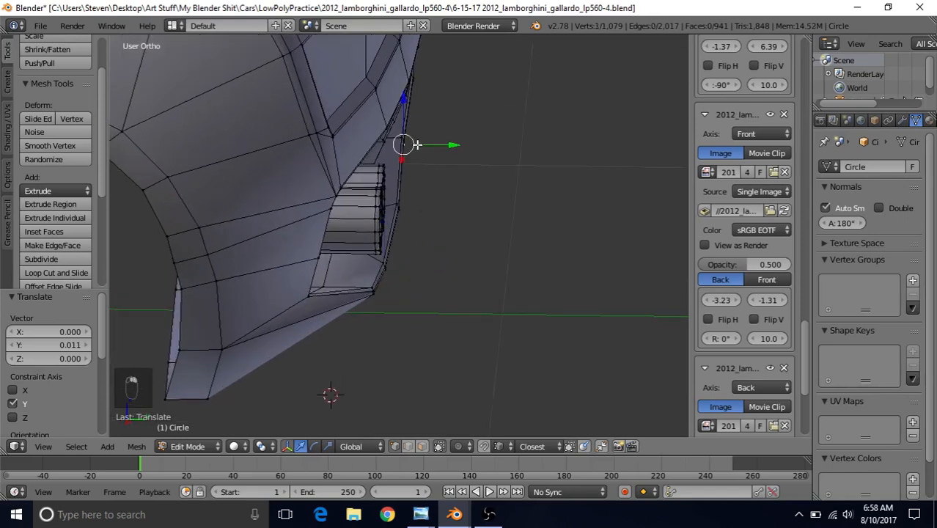
pyautogui.press('c')
pyautogui.click(412, 143)
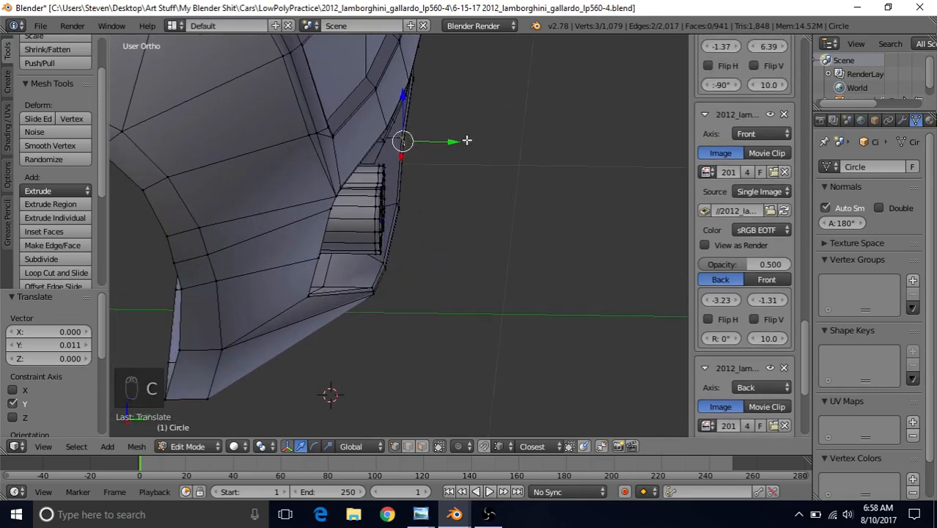
pyautogui.moveTo(448, 143); pyautogui.dragTo(452, 146)
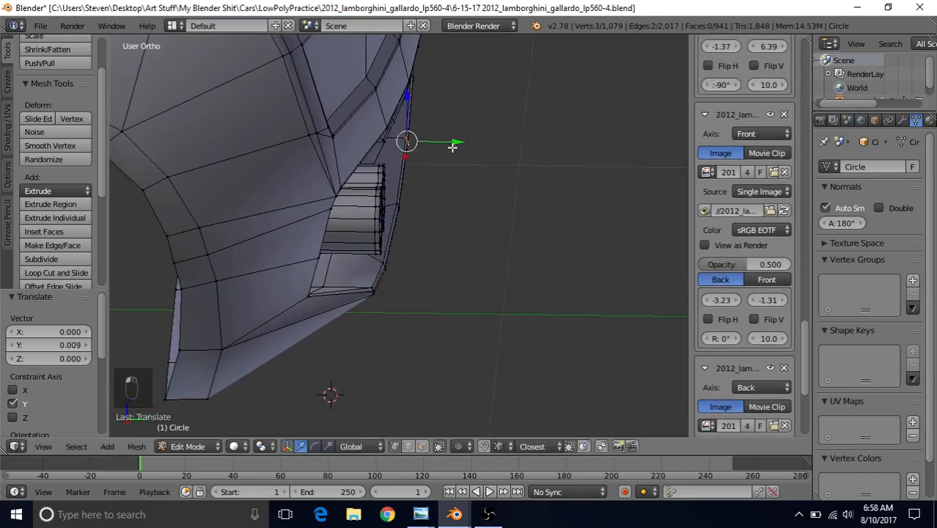
pyautogui.rightClick(407, 204)
pyautogui.press('c')
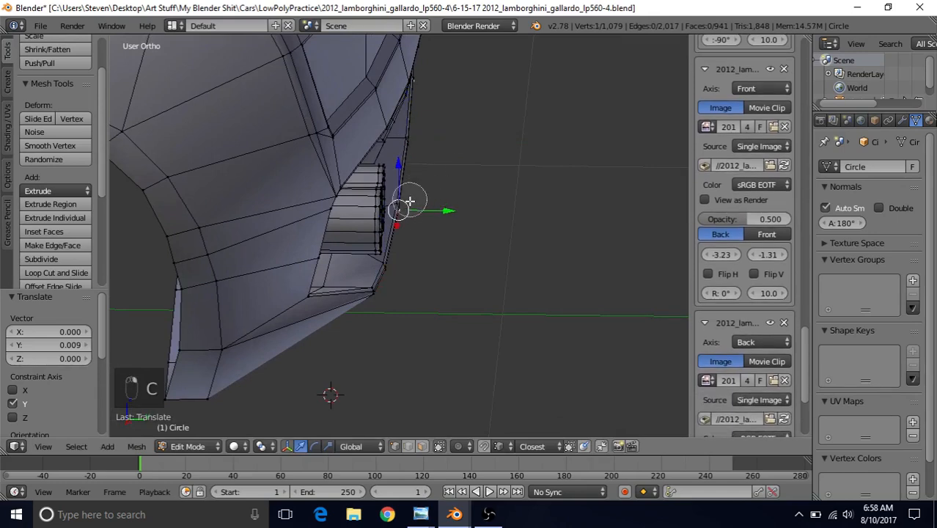
pyautogui.click(410, 203)
pyautogui.rightClick(410, 203)
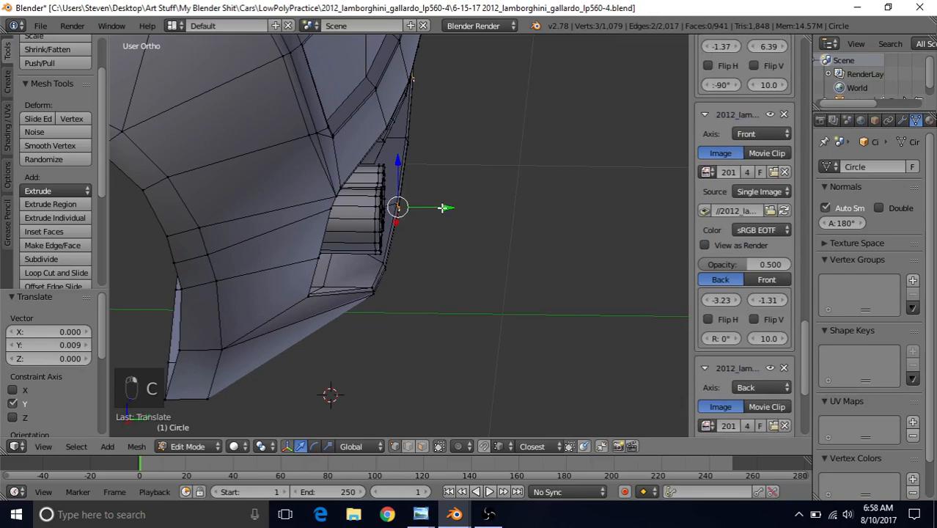
pyautogui.moveTo(447, 207)
pyautogui.mouseDown()
pyautogui.moveTo(439, 209)
pyautogui.moveTo(453, 207)
pyautogui.mouseUp()
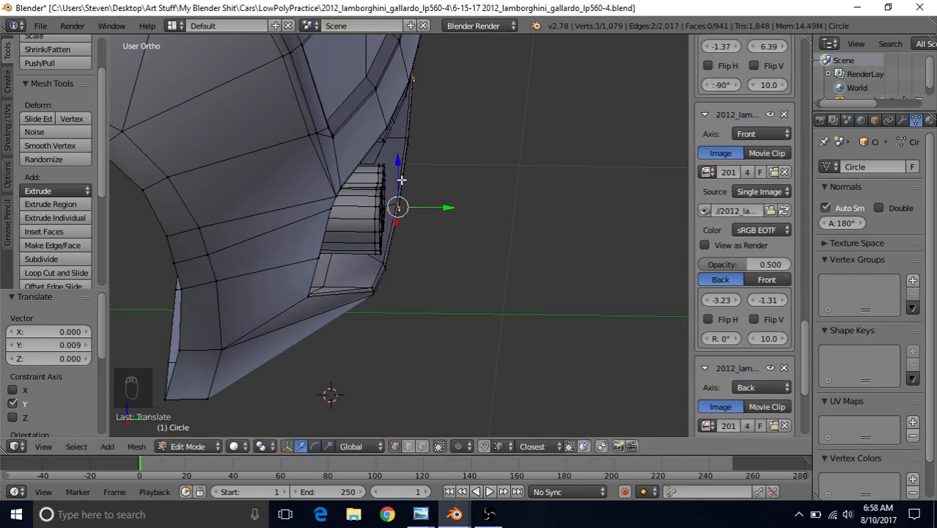
# - Check the bumper curve in object mode, then reselect the centre upper-rim vertices and move them another 0.009 along Y
pyautogui.press('Tab')
pyautogui.scroll(-2, 415, 271)
pyautogui.moveTo(471, 192); pyautogui.dragTo(579, 147, button='middle')
pyautogui.press('Tab')
pyautogui.rightClick(477, 188)
pyautogui.press('c')
pyautogui.click(474, 182)
pyautogui.rightClick(473, 182)
pyautogui.press('g')
pyautogui.press('y')
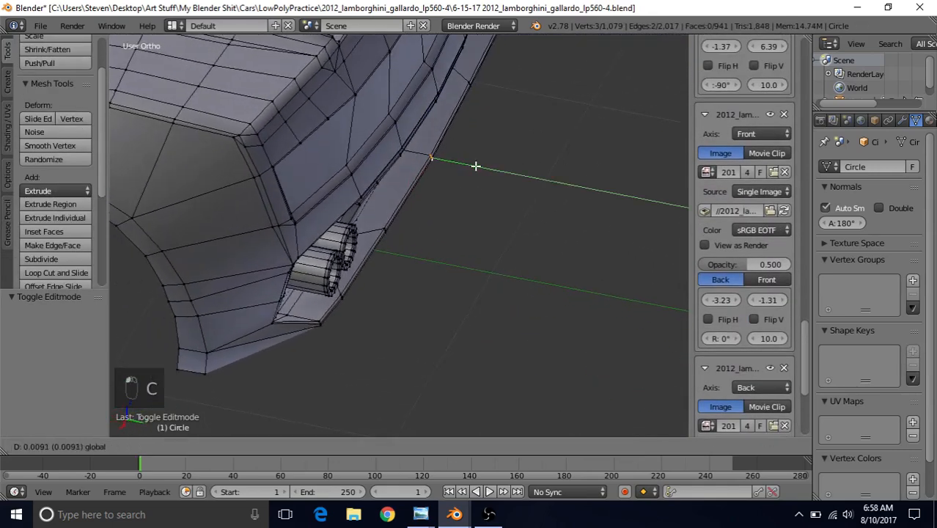
pyautogui.click(476, 167)
# - Move the upper-rim vertices between the centre and the exhaust pipes 0.005 along Y
pyautogui.press('g')
pyautogui.press('y')
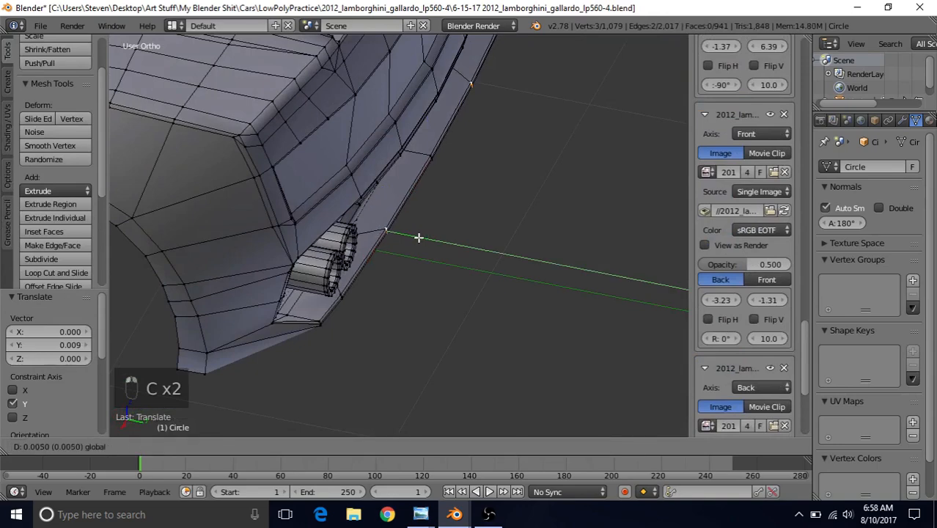
pyautogui.click(418, 237)
# - Review the rear curve in object mode, then nudge the centre upper-rim vertices slightly further outward along Y
pyautogui.press('Tab')
pyautogui.moveTo(418, 255); pyautogui.dragTo(437, 192, button='middle')
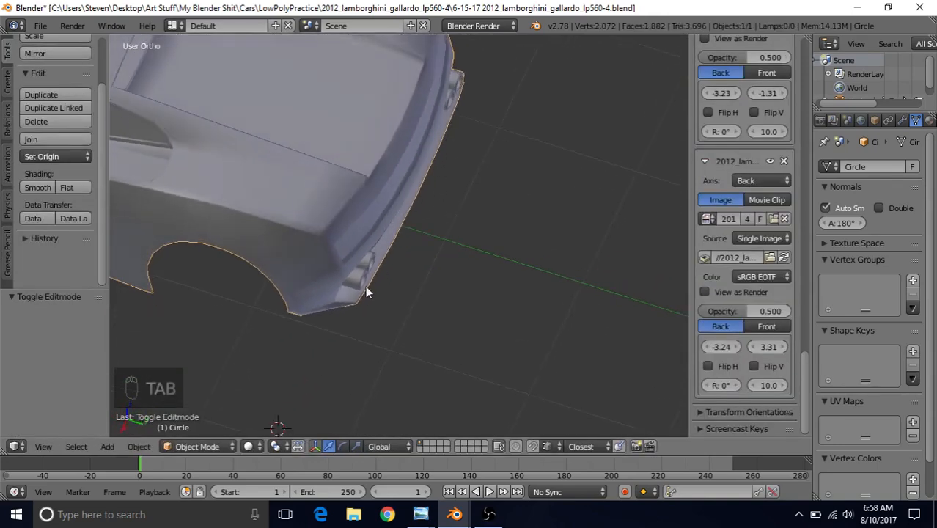
pyautogui.press('Tab')
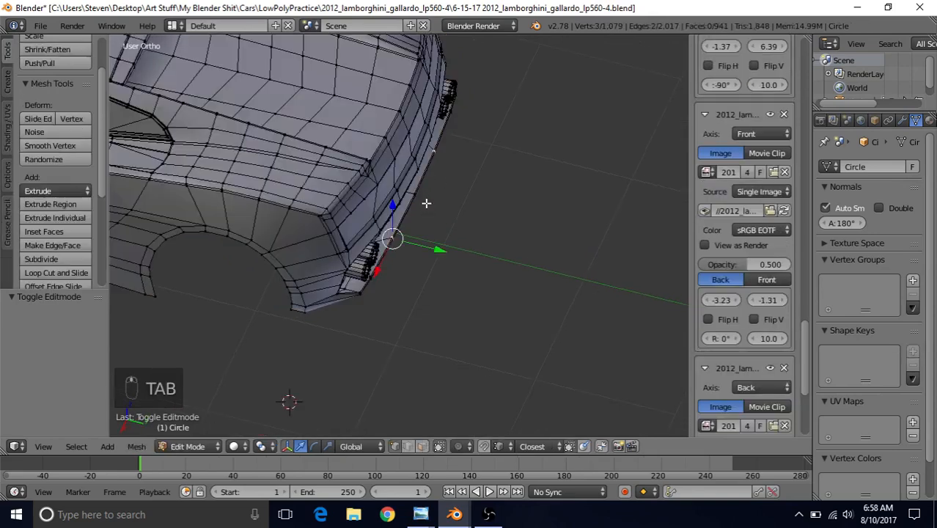
pyautogui.press('c')
pyautogui.moveTo(445, 204); pyautogui.dragTo(450, 204)
# - Inspect the whole rear of the car in object mode, then examine the lower bumper mesh beneath the exhaust pipes
pyautogui.press('Tab')
pyautogui.moveTo(416, 195); pyautogui.dragTo(321, 129, button='middle')
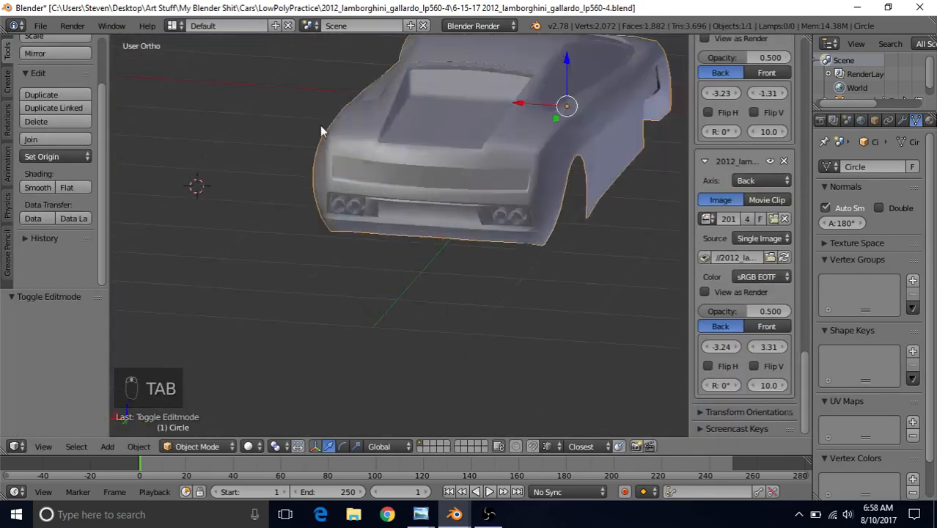
pyautogui.scroll(3, 370, 197)
pyautogui.press('Tab')
pyautogui.moveTo(365, 170); pyautogui.dragTo(446, 172, button='middle')
pyautogui.scroll(4, 380, 213)
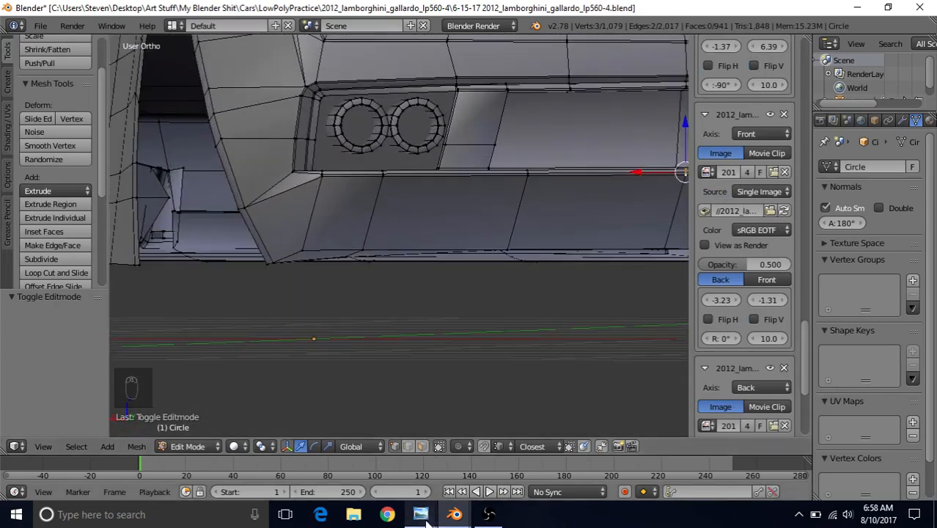
# - Check the white rear reference photo, then add one loop cut along the lower bumper just beneath its upper rim
pyautogui.moveTo(420, 514)
pyautogui.click(420, 447)
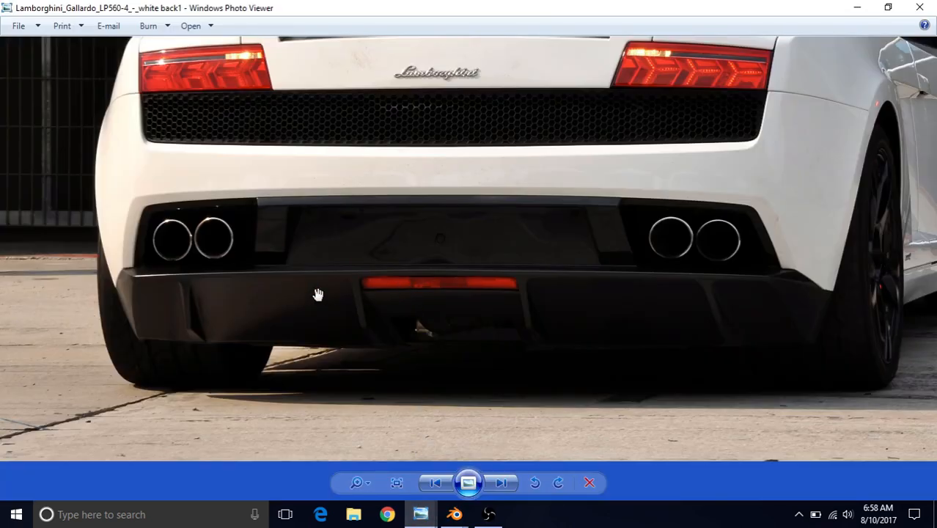
pyautogui.scroll(4, 268, 287)
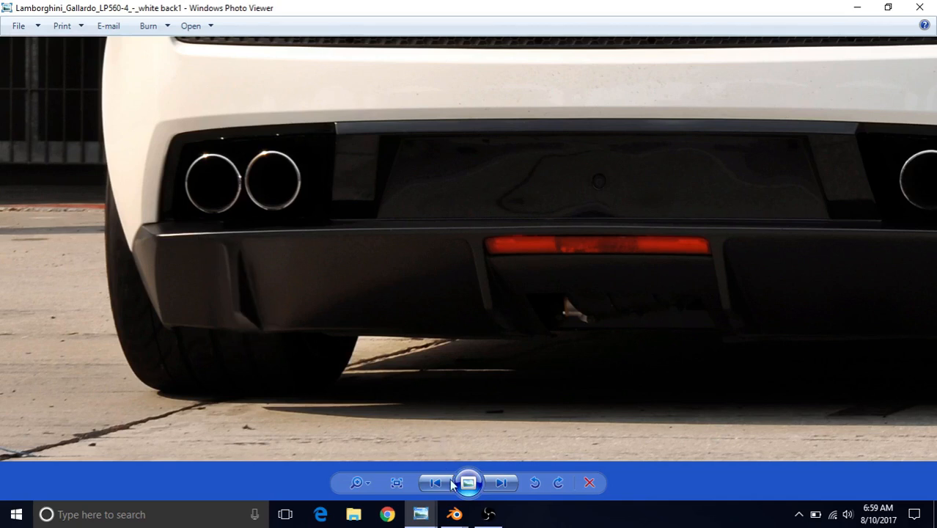
pyautogui.moveTo(454, 514)
pyautogui.click(530, 452)
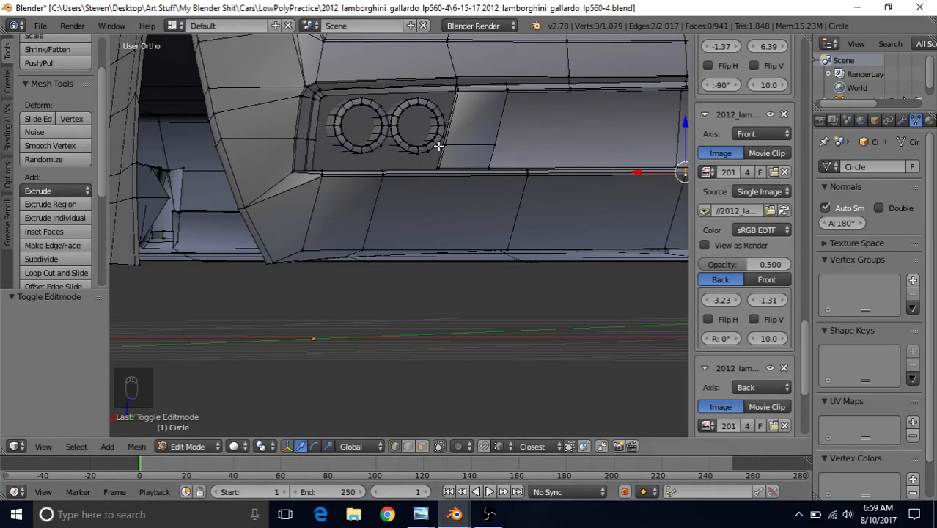
pyautogui.hotkey('ctrl', 'r')
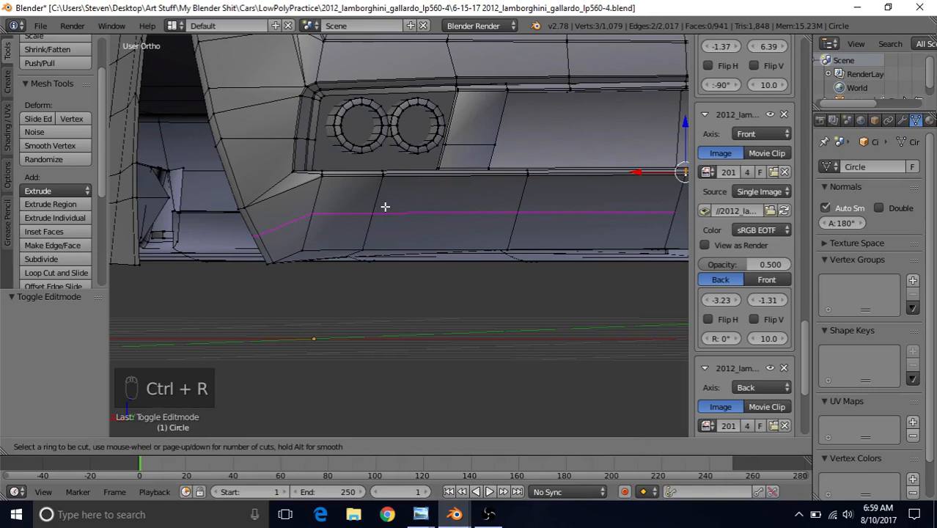
pyautogui.click(385, 207)
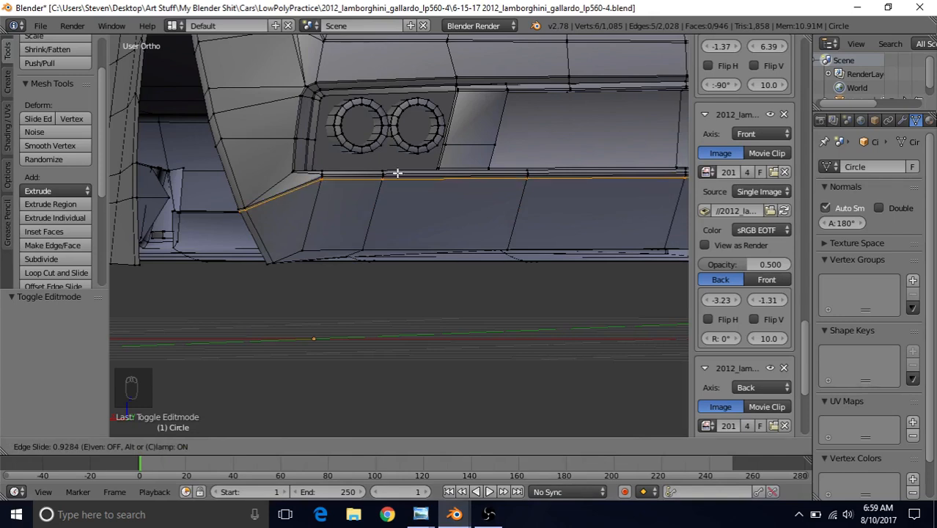
pyautogui.click(396, 173)
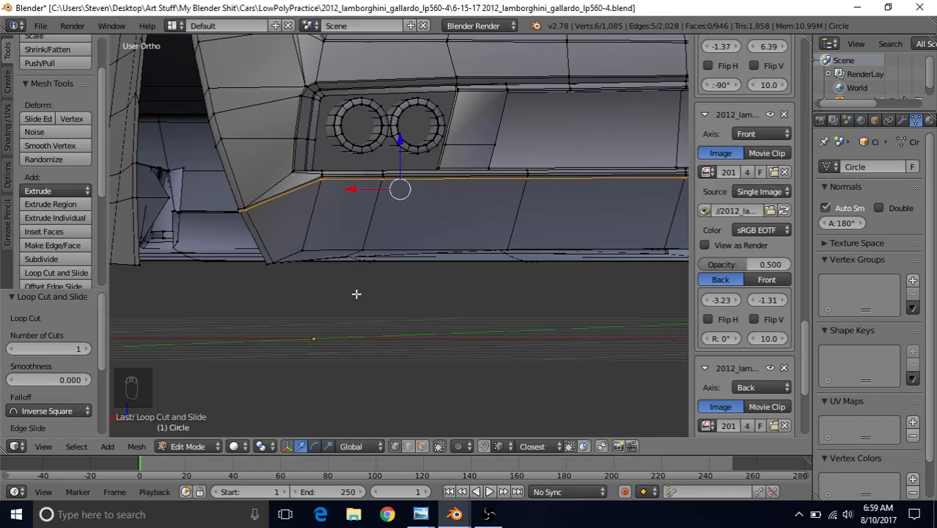
# - Inspect the lower bumper in object mode and compare its outer corner with the door-open side photo
pyautogui.press('Tab')
pyautogui.moveTo(403, 318); pyautogui.dragTo(409, 231, button='middle')
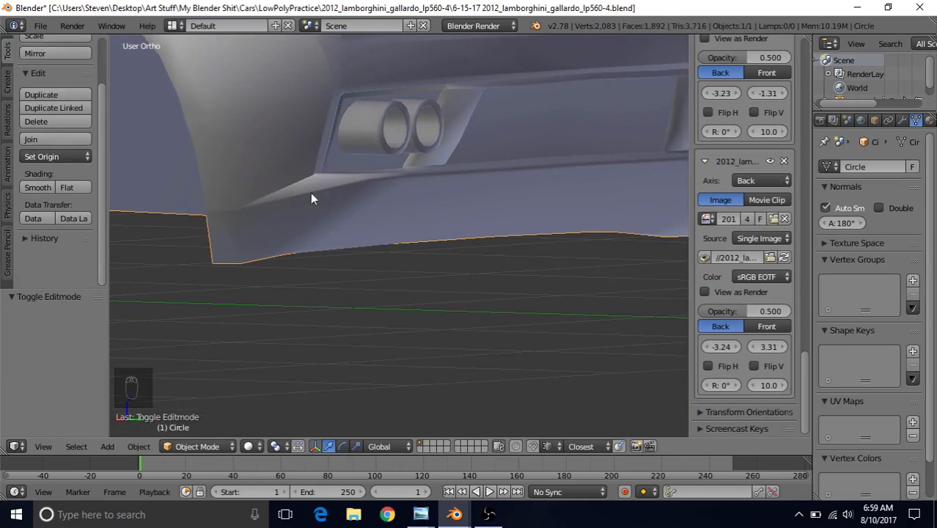
pyautogui.moveTo(420, 514)
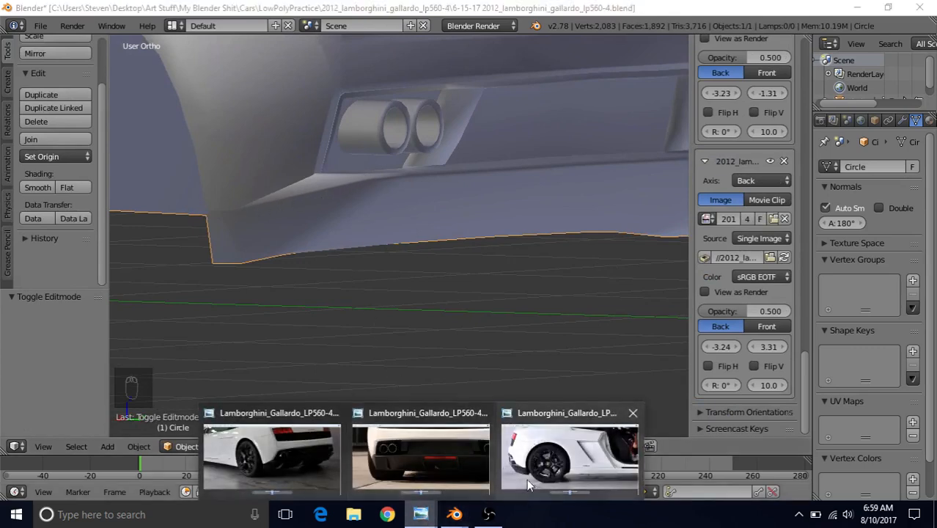
pyautogui.click(527, 478)
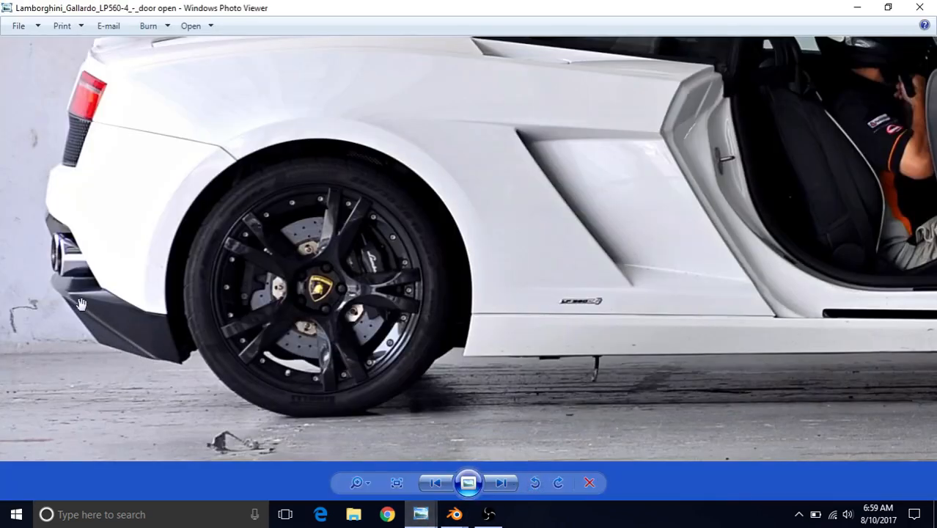
pyautogui.moveTo(454, 514)
pyautogui.click(484, 469)
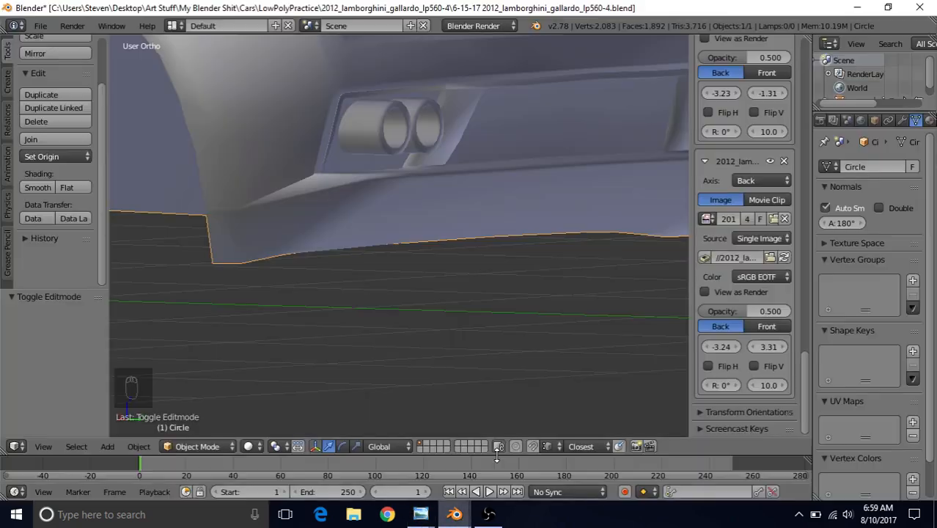
pyautogui.press('Tab')
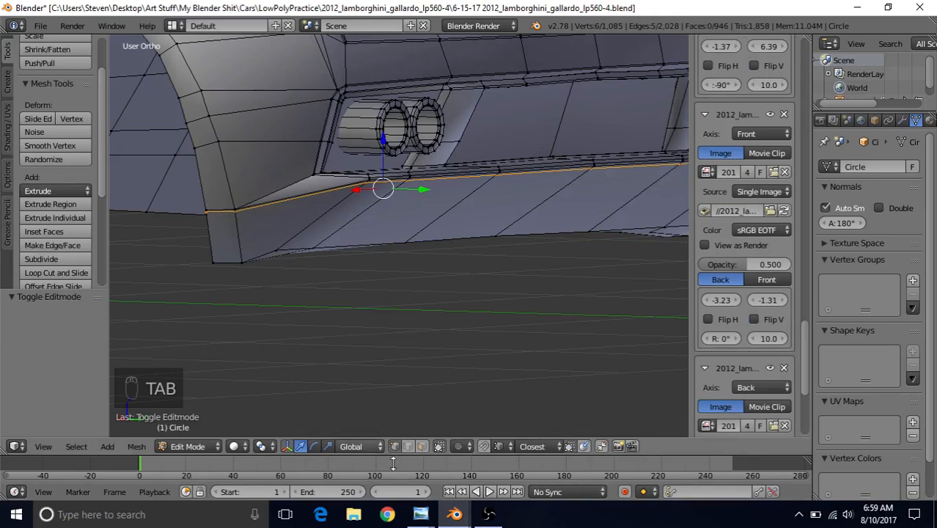
pyautogui.moveTo(420, 514)
pyautogui.click(503, 456)
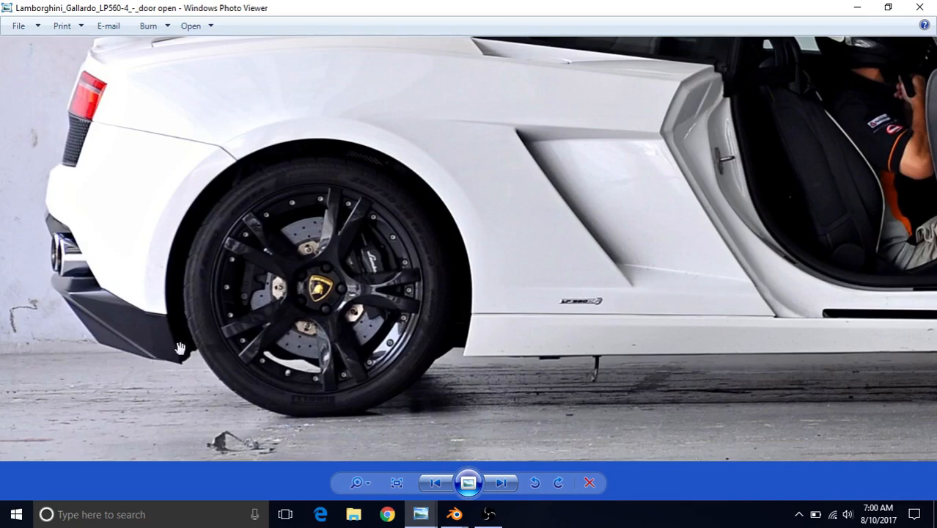
pyautogui.click(457, 516)
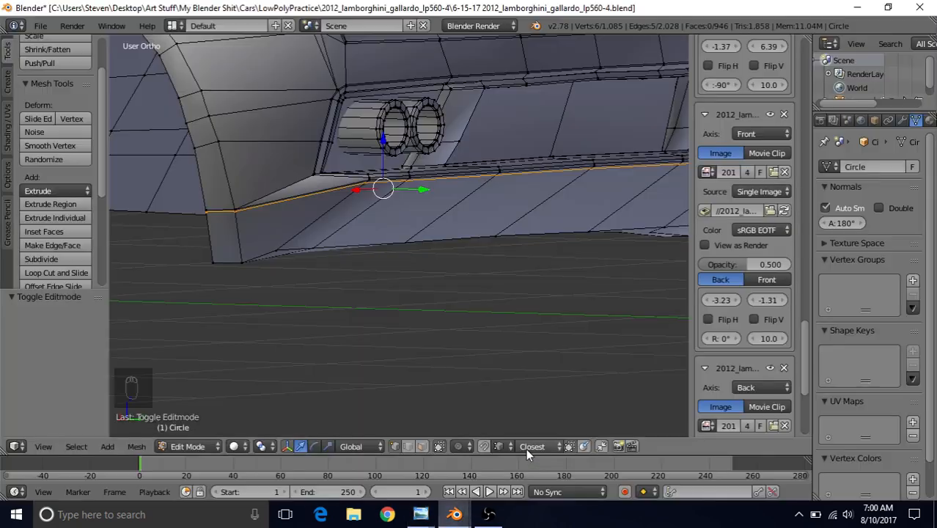
# - Slide the short end edge of the new loop down the bumper's wheel-side corner and check the shading in object mode
pyautogui.moveTo(272, 278); pyautogui.dragTo(198, 232, button='middle')
pyautogui.rightClick(192, 218)
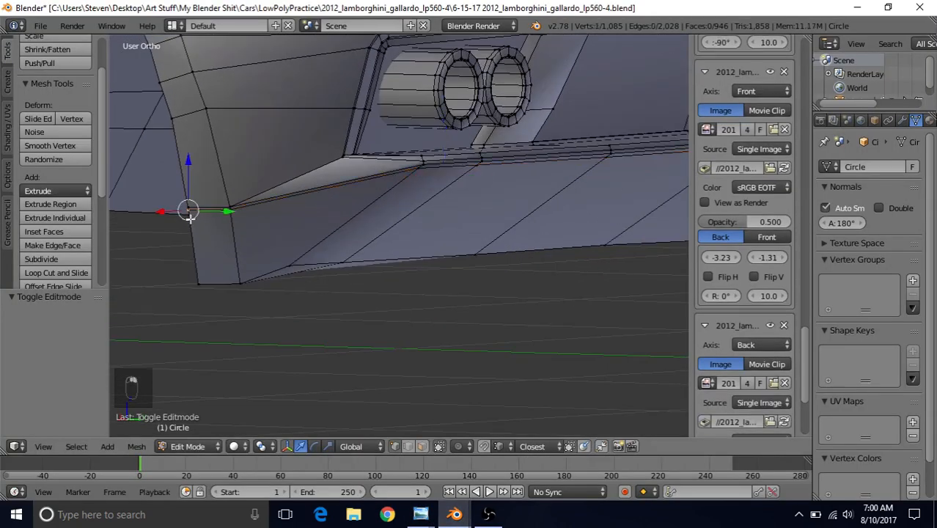
pyautogui.press('g')
pyautogui.press('g')
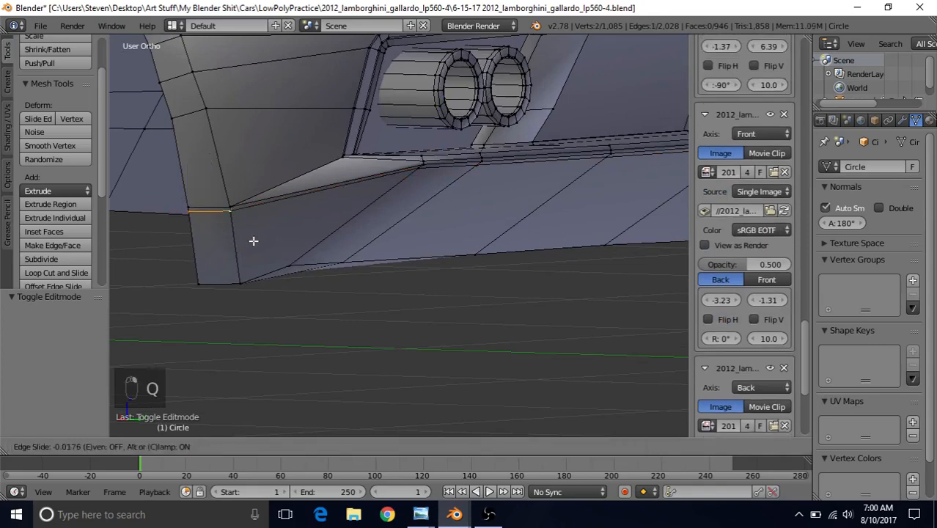
pyautogui.press('Tab')
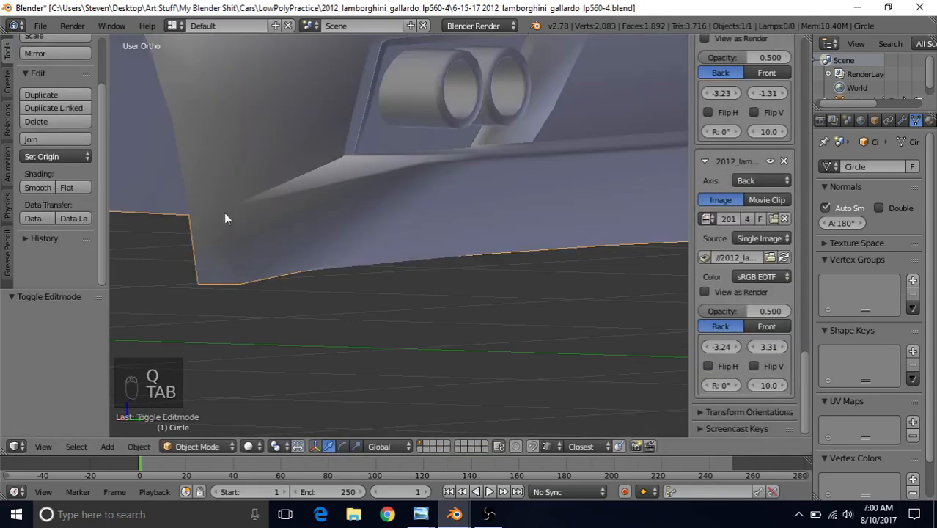
pyautogui.press('Tab')
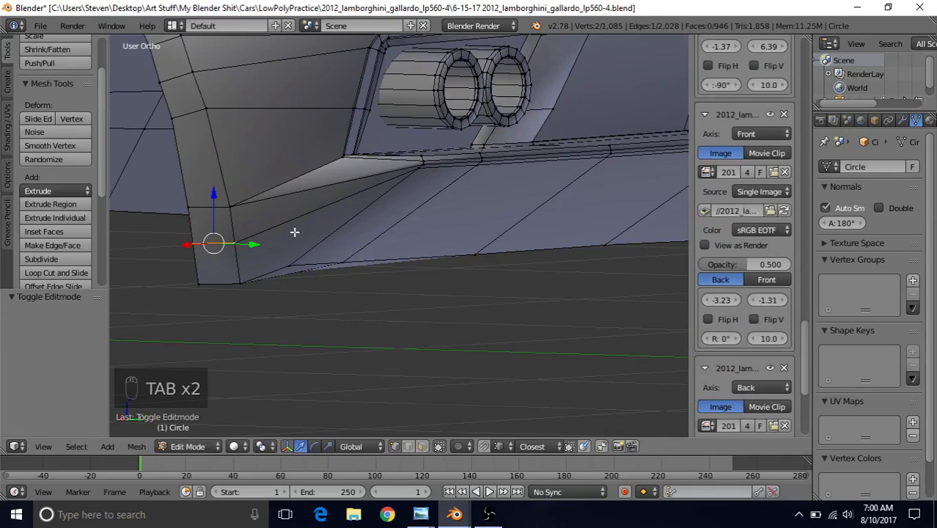
# - Review the bumper corner from the rear in object mode and save the file
pyautogui.press('Tab')
pyautogui.scroll(-3, 347, 245)
pyautogui.moveTo(345, 240); pyautogui.dragTo(342, 200, button='middle')
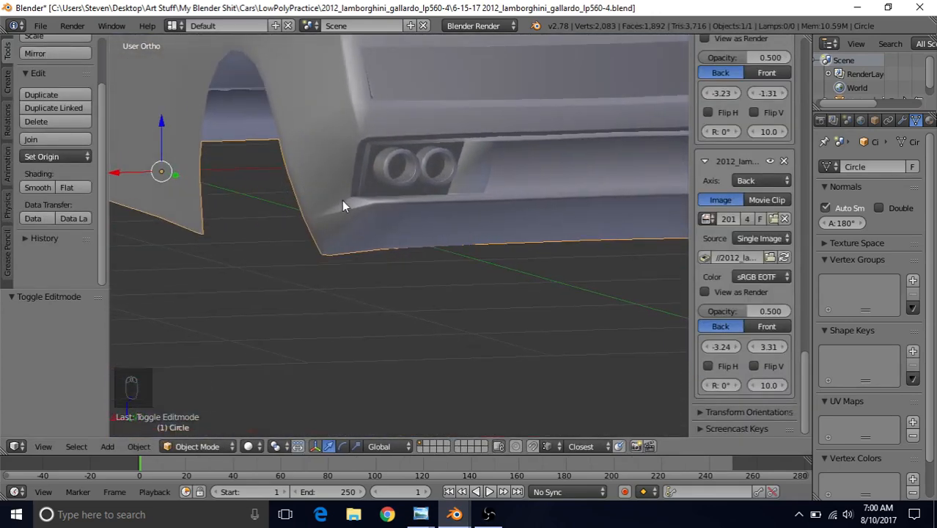
pyautogui.click(41, 25)
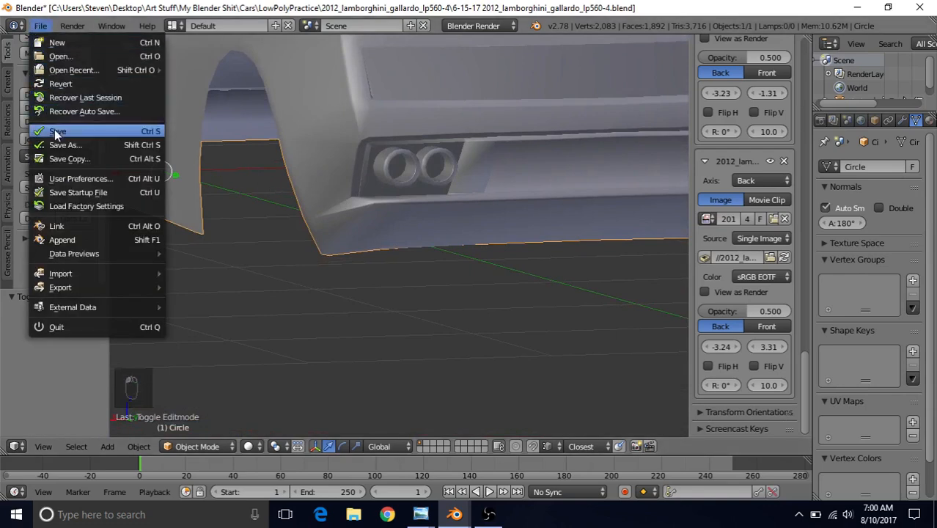
pyautogui.click(57, 130)
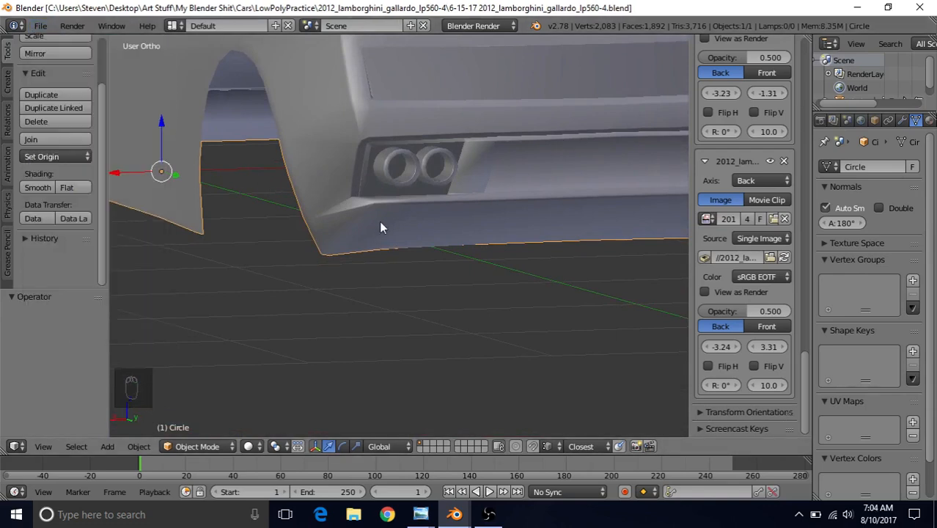
# - Merge the loop's inner corner vertex at last into the vertex above it, where the bumper rim meets the corner
pyautogui.moveTo(379, 221); pyautogui.dragTo(417, 205, button='middle')
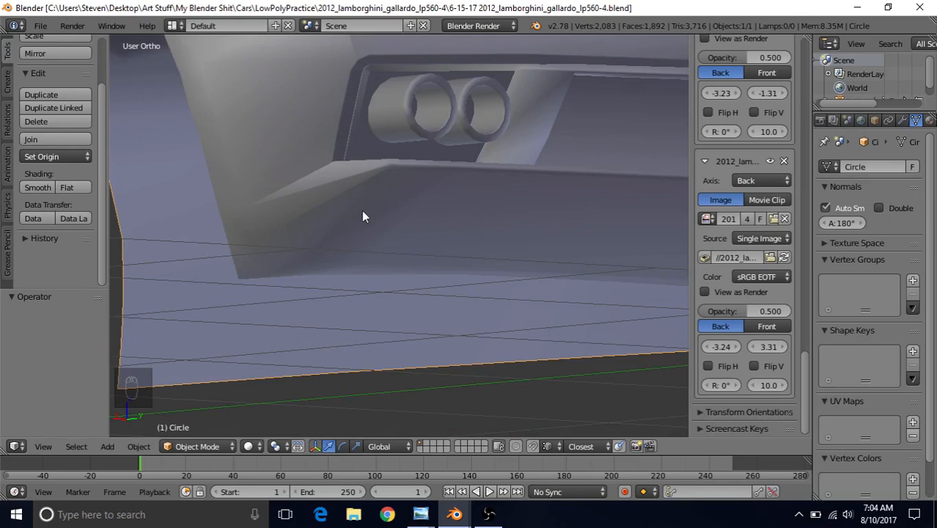
pyautogui.press('Tab')
pyautogui.keyDown('shift'); pyautogui.moveTo(339, 208); pyautogui.dragTo(437, 192, button='middle'); pyautogui.keyUp('shift')
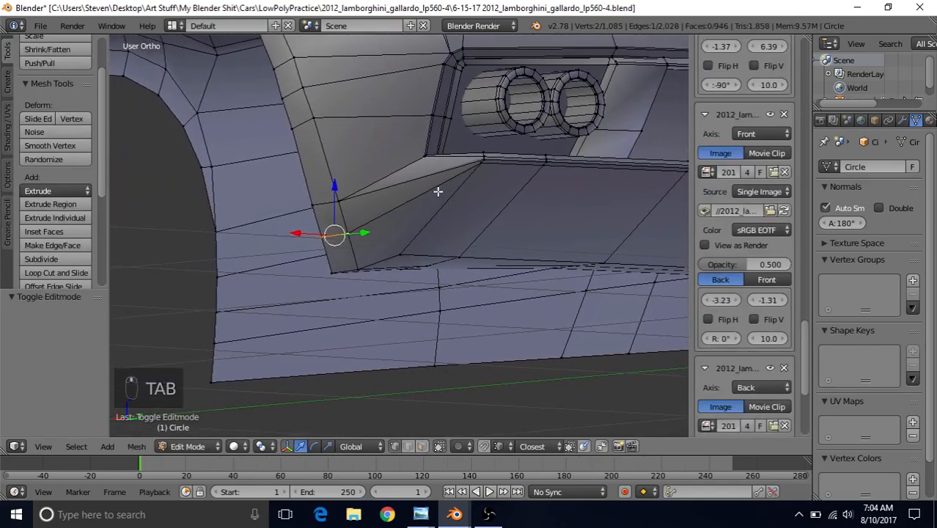
pyautogui.scroll(3, 422, 223)
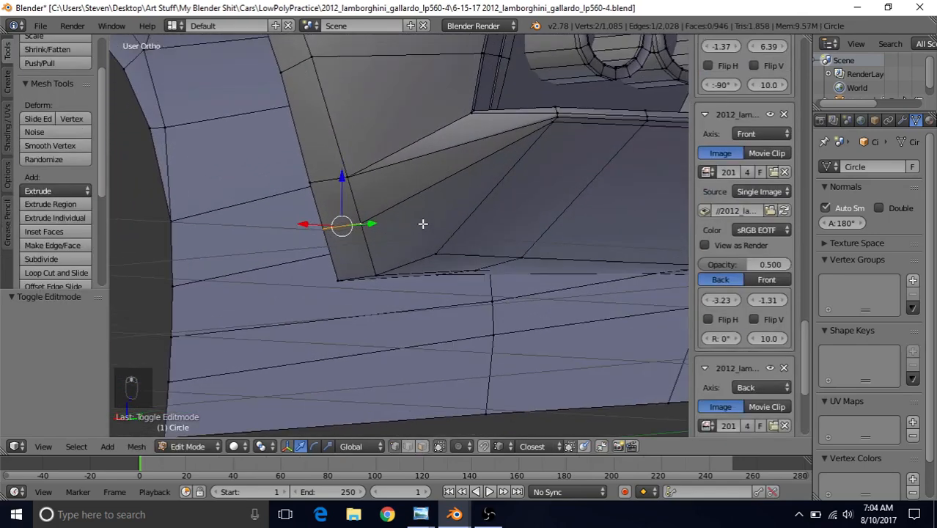
pyautogui.rightClick(365, 222)
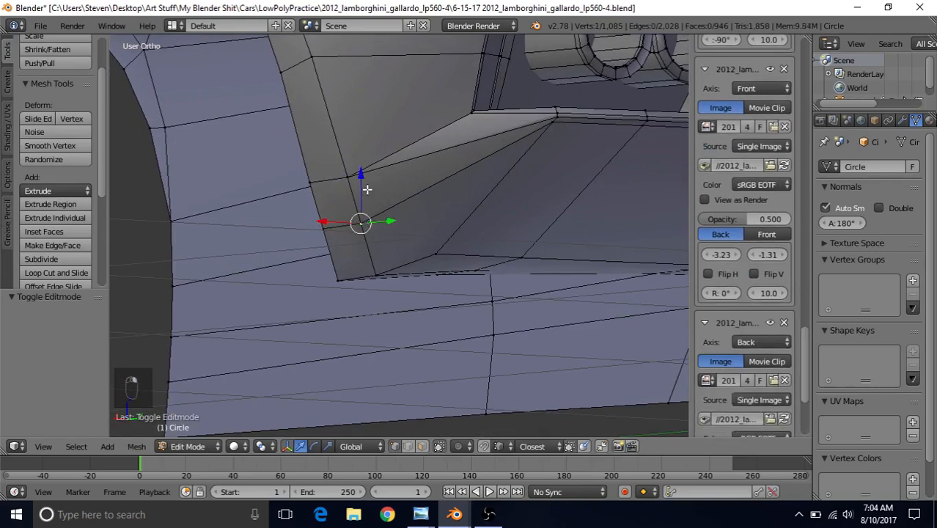
pyautogui.keyDown('shift'); pyautogui.rightClick(349, 169); pyautogui.keyUp('shift')
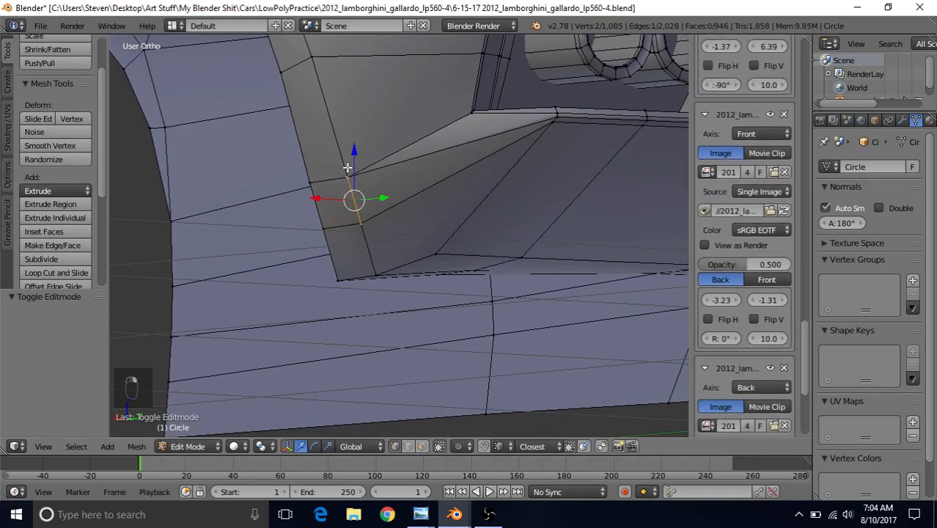
pyautogui.hotkey('alt', 'm')
pyautogui.click(347, 169)
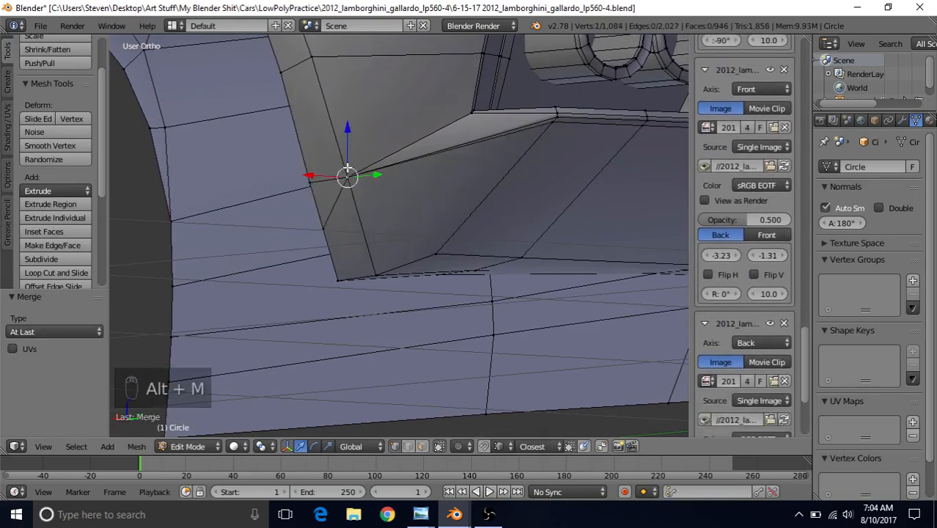
# - Merge the loop's outermost vertex on the wheel-arch edge into the vertex above it, then check the corner in object mode
pyautogui.rightClick(334, 205)
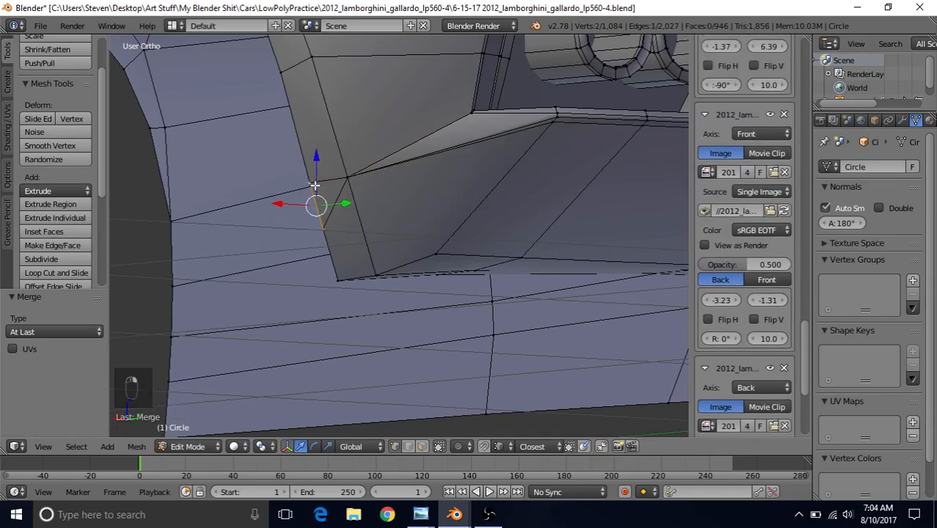
pyautogui.hotkey('alt', 'm')
pyautogui.click(314, 184)
pyautogui.press('Tab')
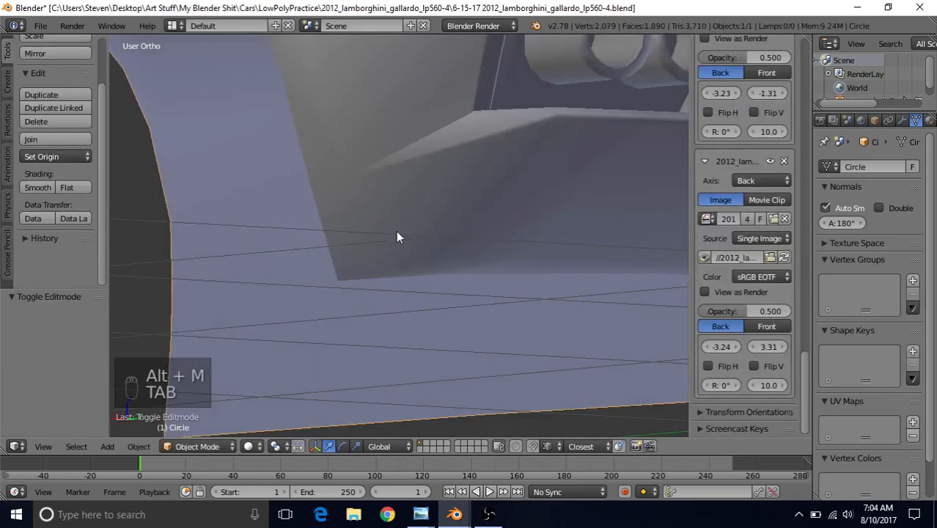
pyautogui.scroll(-2, 526, 163)
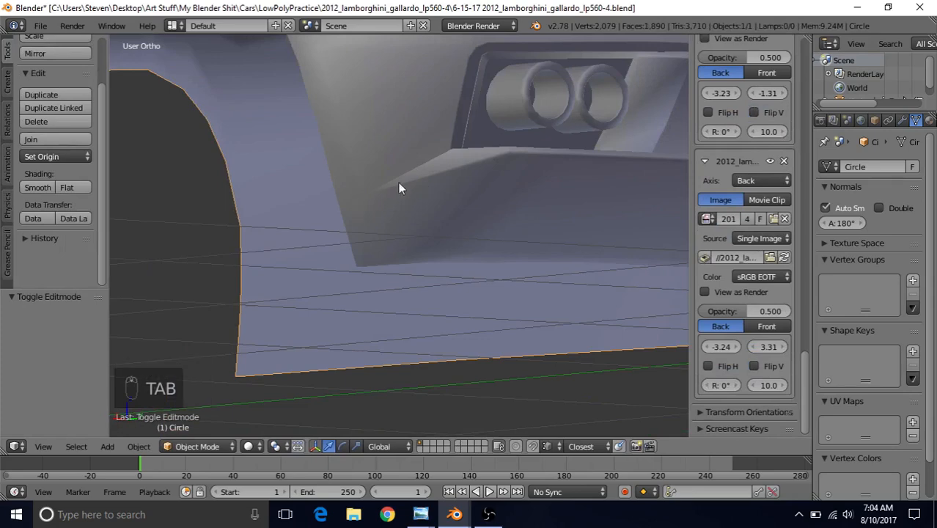
pyautogui.scroll(-4, 492, 232)
# - Examine the lower bumper mesh and underside from below and compare its bottom edge with the door-open side photo
pyautogui.press('Tab')
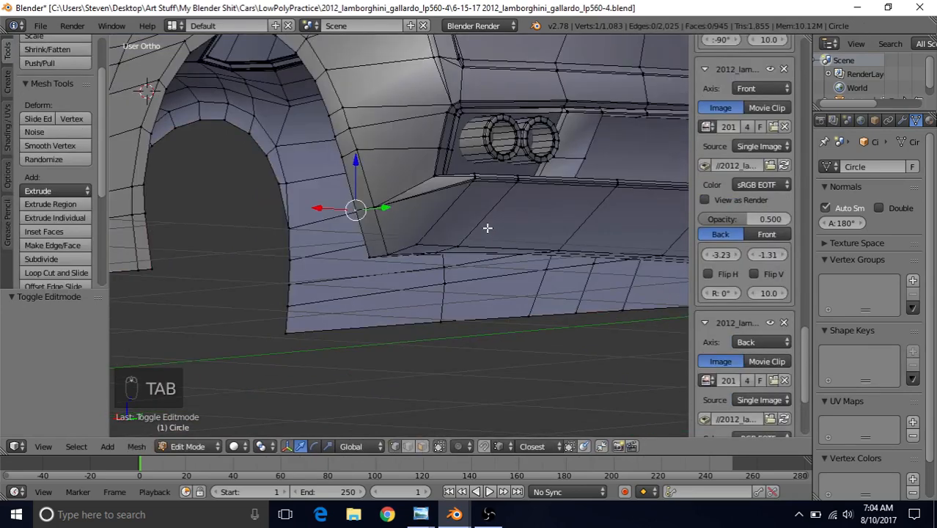
pyautogui.scroll(2, 458, 209)
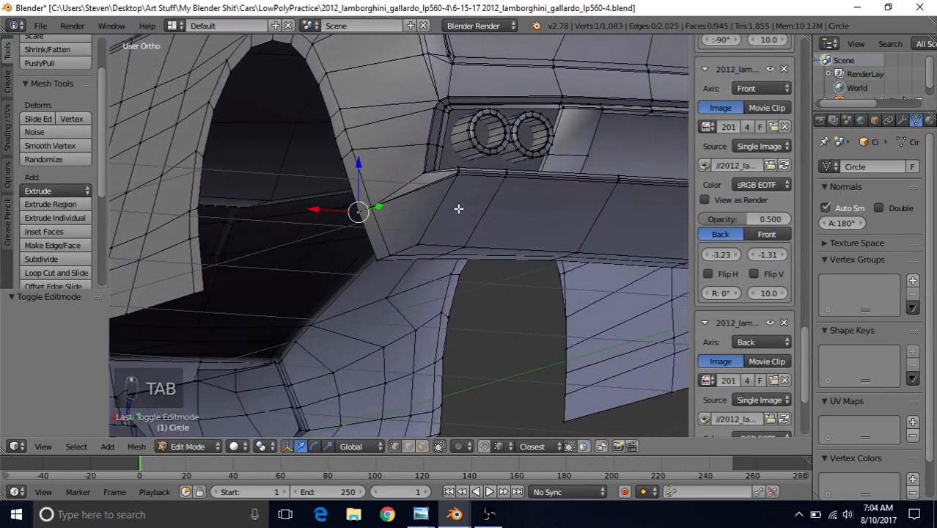
pyautogui.moveTo(473, 207)
pyautogui.mouseDown(button='middle')
pyautogui.moveTo(497, 201)
pyautogui.moveTo(487, 204)
pyautogui.mouseUp(button='middle')
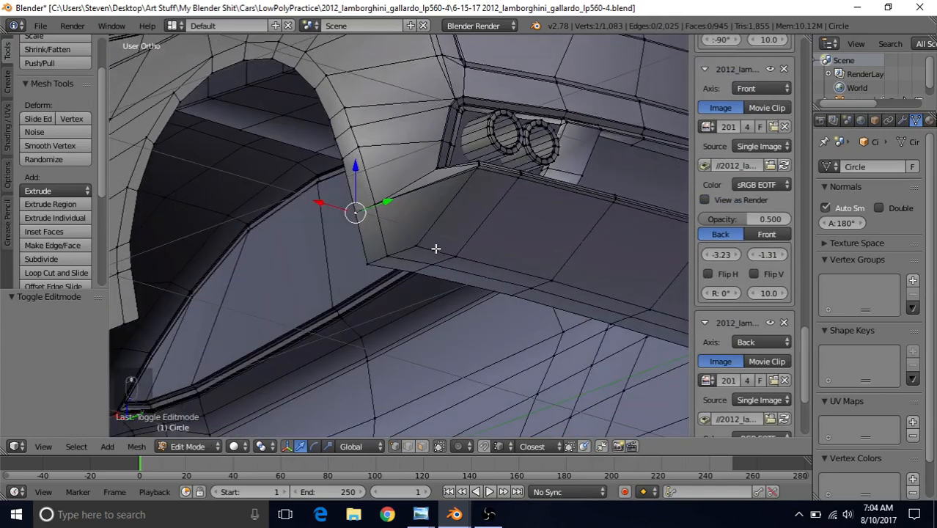
pyautogui.moveTo(631, 305); pyautogui.dragTo(501, 261, button='middle')
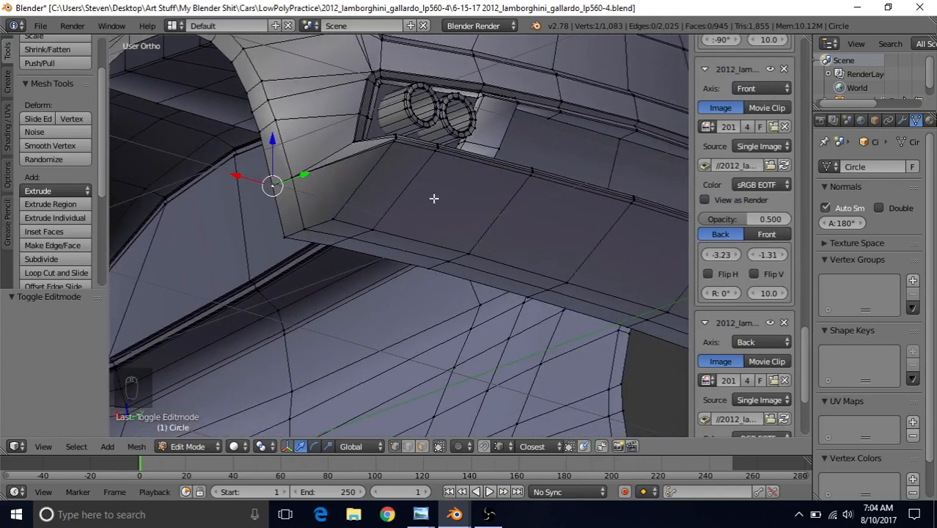
pyautogui.moveTo(420, 514)
pyautogui.click(286, 455)
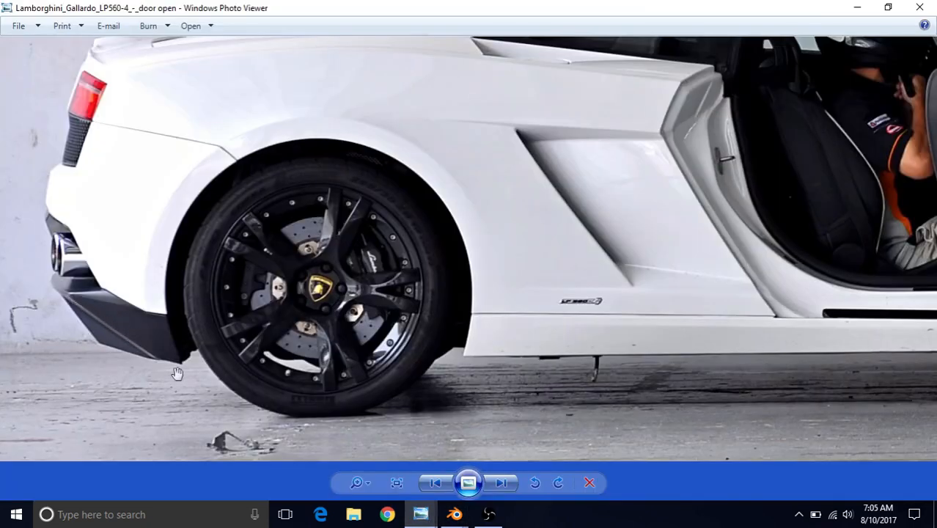
pyautogui.moveTo(445, 509)
pyautogui.click(381, 450)
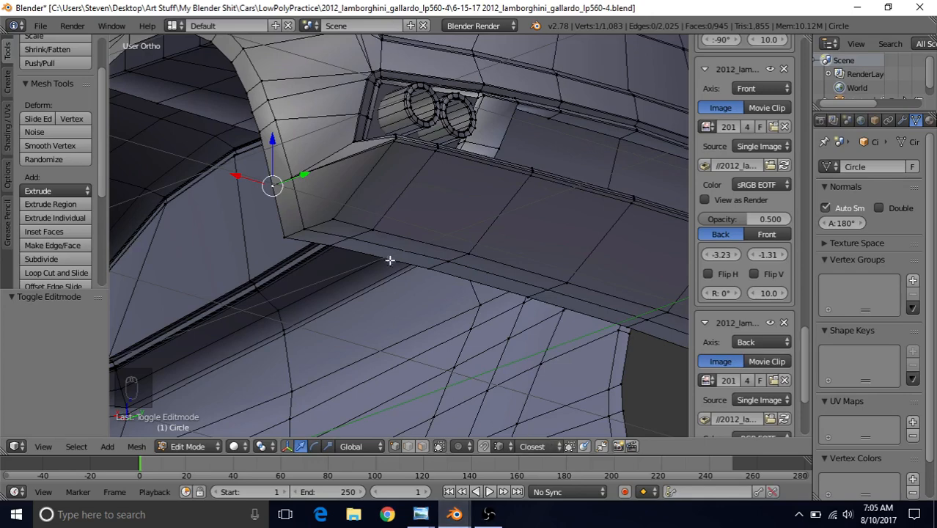
# - Dissolve the edge loop running along the lower bumper panel just above its bottom lip
pyautogui.moveTo(399, 212); pyautogui.dragTo(412, 197, button='middle')
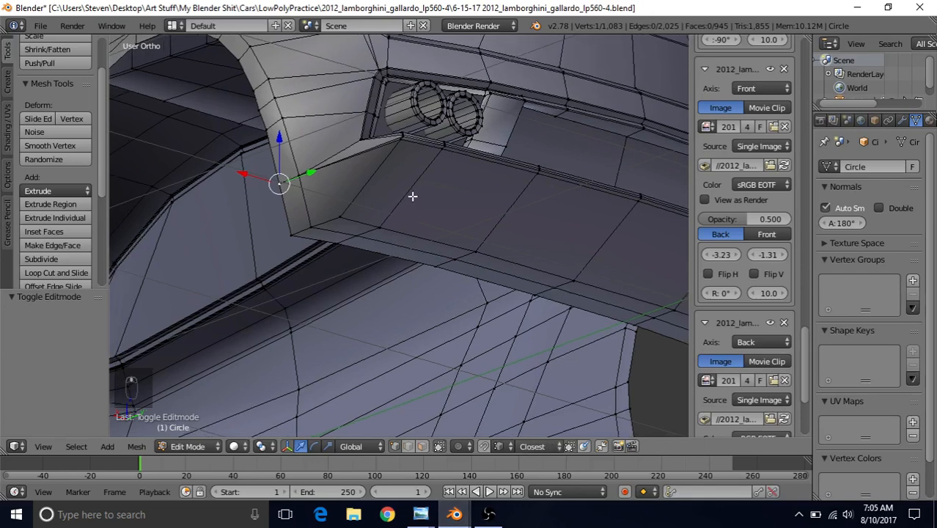
pyautogui.keyDown('alt'); pyautogui.click(415, 236); pyautogui.keyUp('alt')
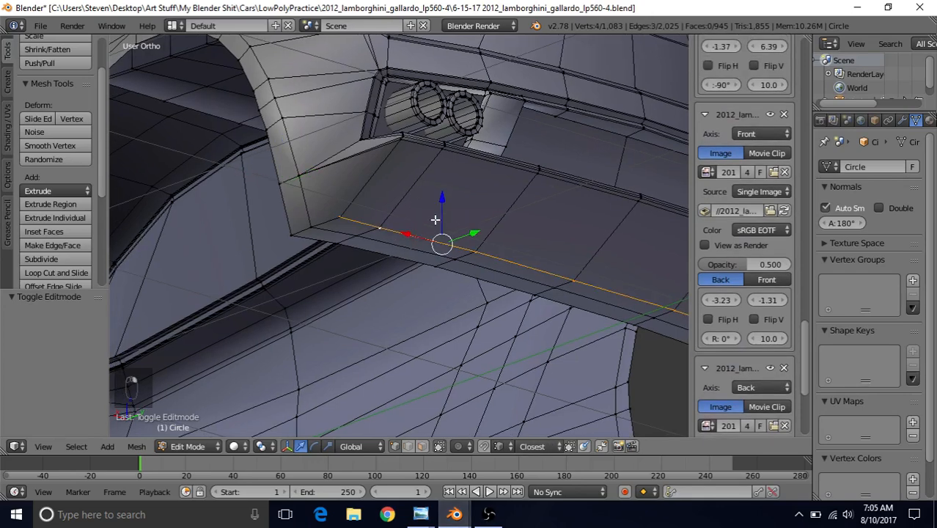
pyautogui.press('Delete')
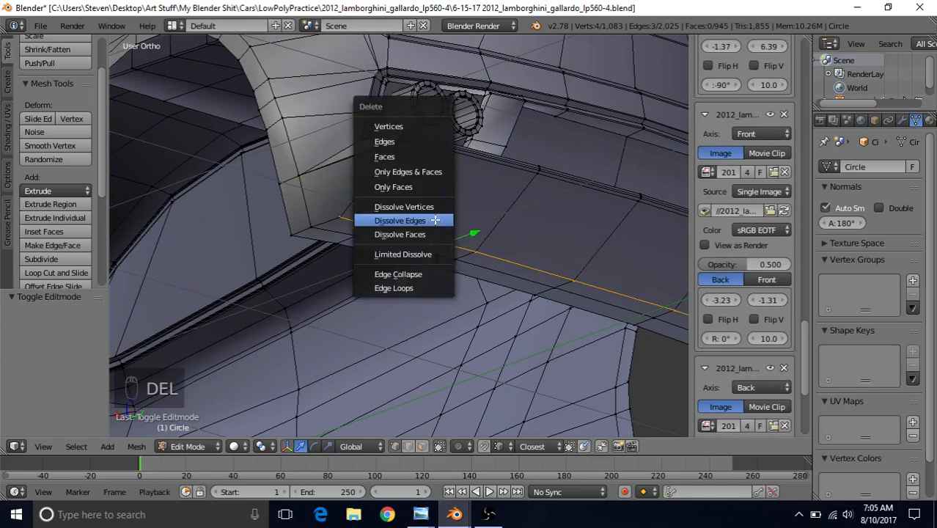
pyautogui.click(434, 219)
pyautogui.moveTo(399, 226); pyautogui.dragTo(399, 250, button='middle')
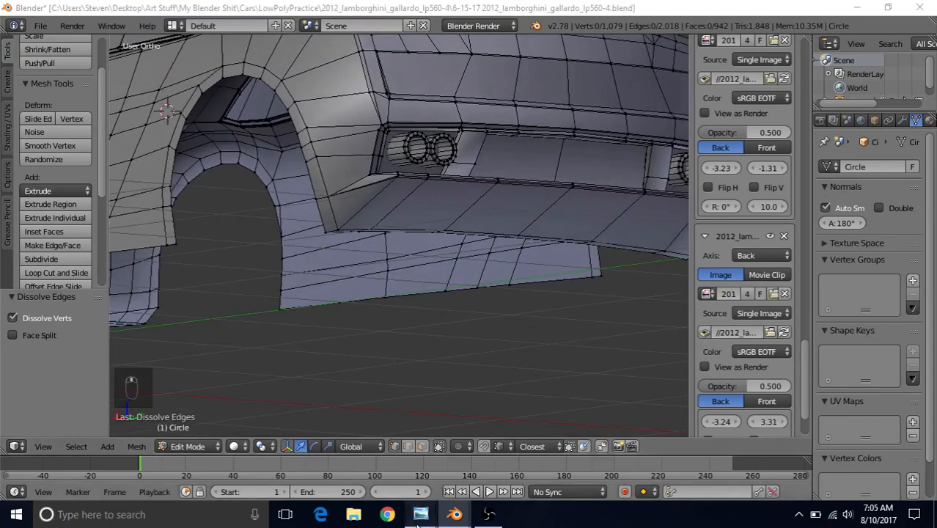
# - Check the bumper against the door-open side photo and add a loop cut across the lower panel, slid close to its outer corner edge
pyautogui.moveTo(420, 514)
pyautogui.click(309, 414)
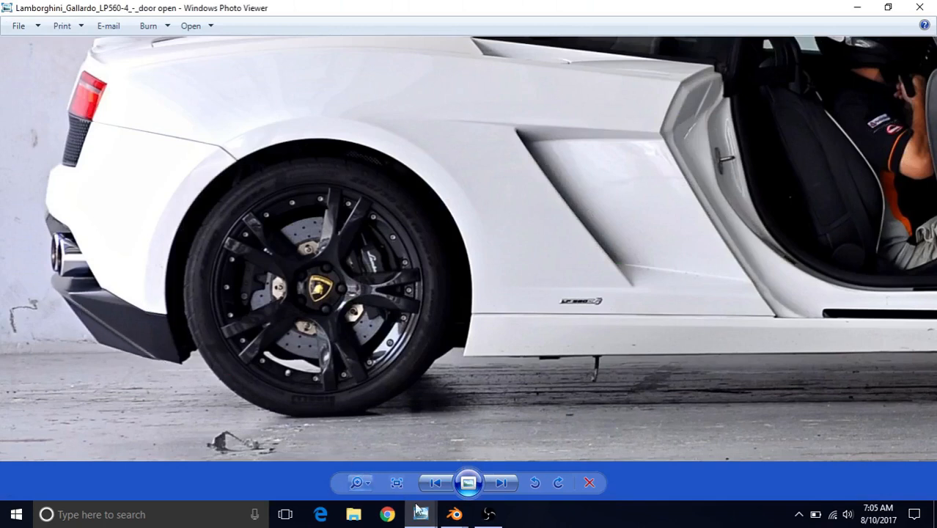
pyautogui.click(454, 514)
pyautogui.click(496, 458)
pyautogui.scroll(4, 352, 257)
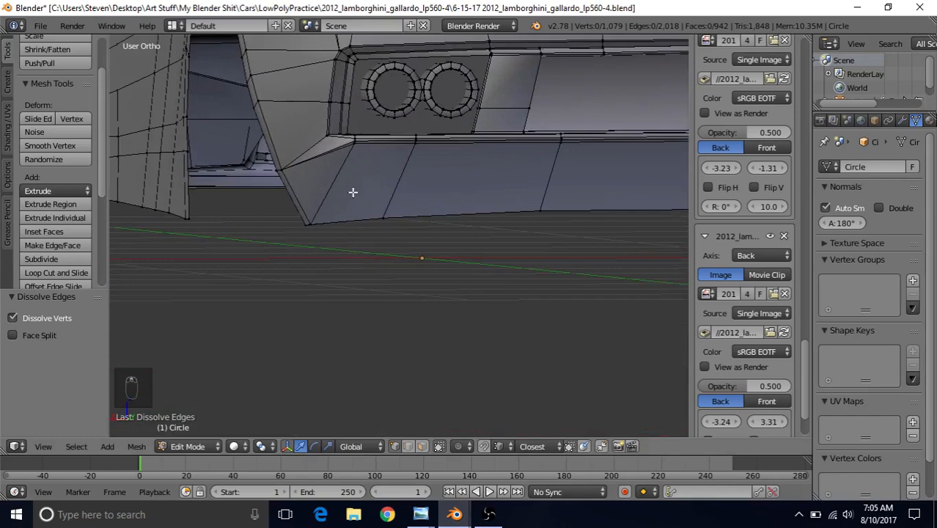
pyautogui.hotkey('ctrl', 'r')
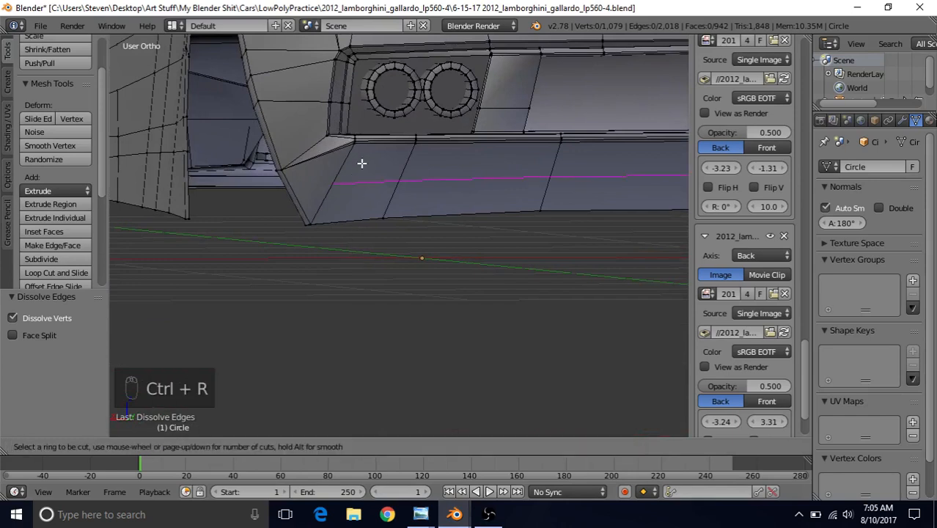
pyautogui.click(375, 128)
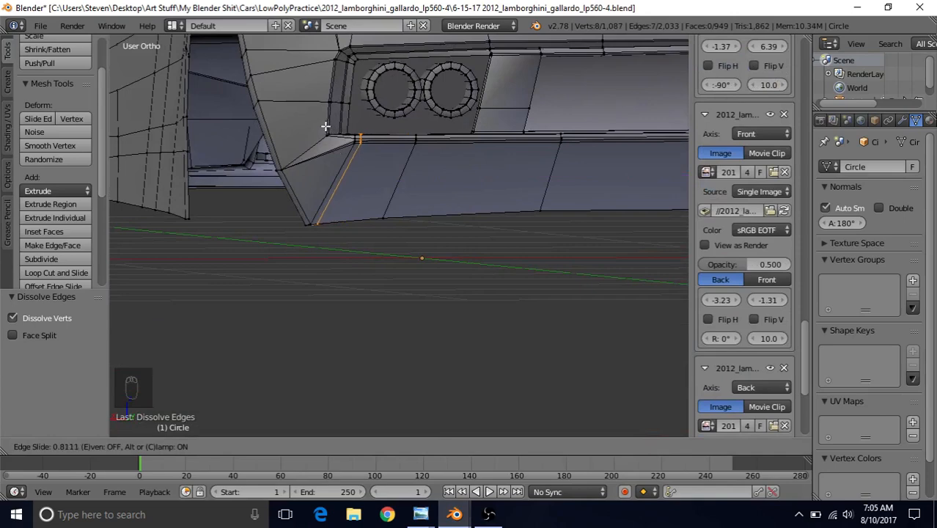
pyautogui.click(325, 126)
# - Examine the bumper corner's shading in object mode and compare it with the door-open side photo
pyautogui.moveTo(367, 192); pyautogui.dragTo(442, 374, button='middle')
pyautogui.press('Tab')
pyautogui.moveTo(420, 514)
pyautogui.click(274, 450)
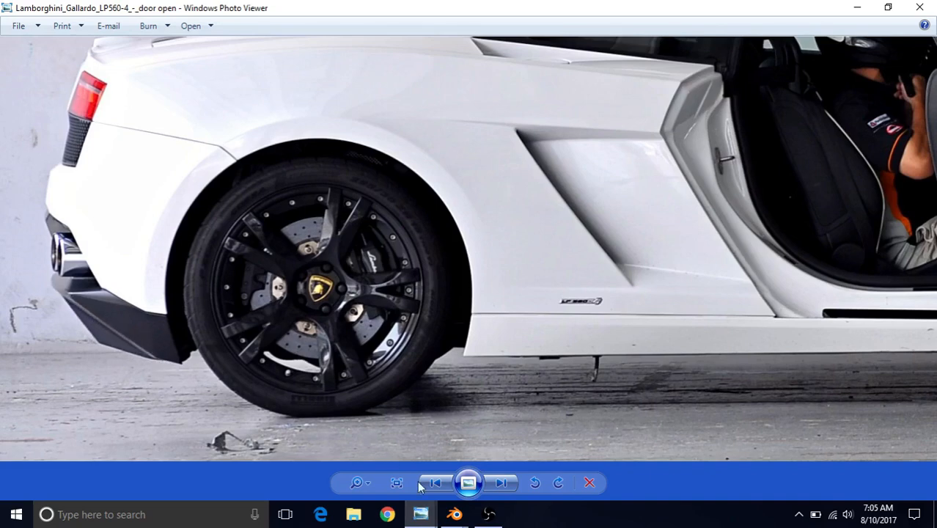
pyautogui.moveTo(455, 514)
pyautogui.click(517, 454)
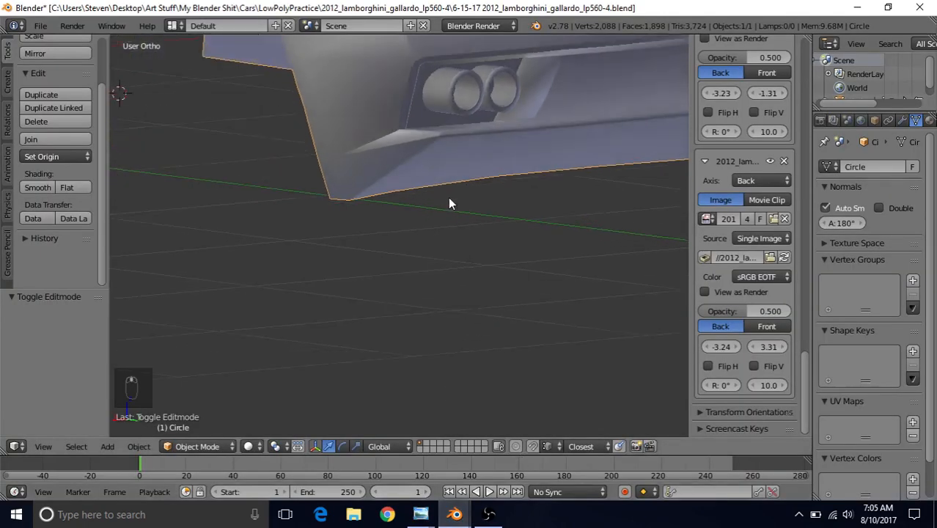
pyautogui.moveTo(449, 204); pyautogui.dragTo(492, 208, button='middle')
pyautogui.moveTo(466, 149); pyautogui.dragTo(333, 219, button='middle')
# - Select the lower bumper's panel faces and bottom lip faces inside the corner in face select mode and move them slightly down along Z
pyautogui.press('Tab')
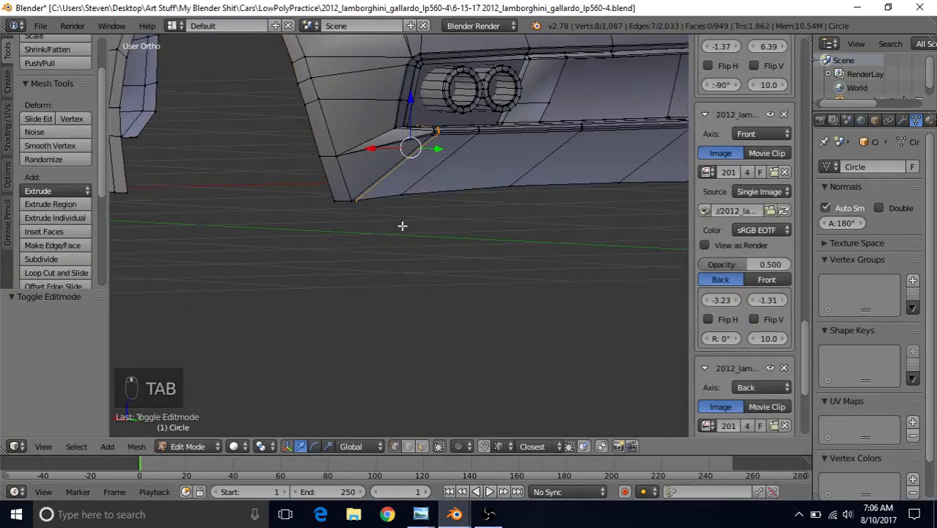
pyautogui.moveTo(401, 226); pyautogui.dragTo(368, 211, button='middle')
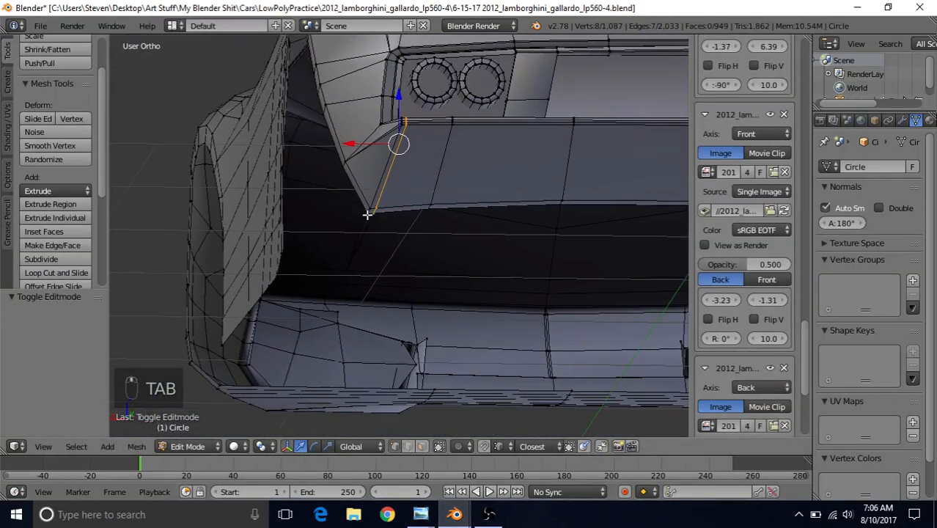
pyautogui.scroll(2, 368, 212)
pyautogui.click(422, 445)
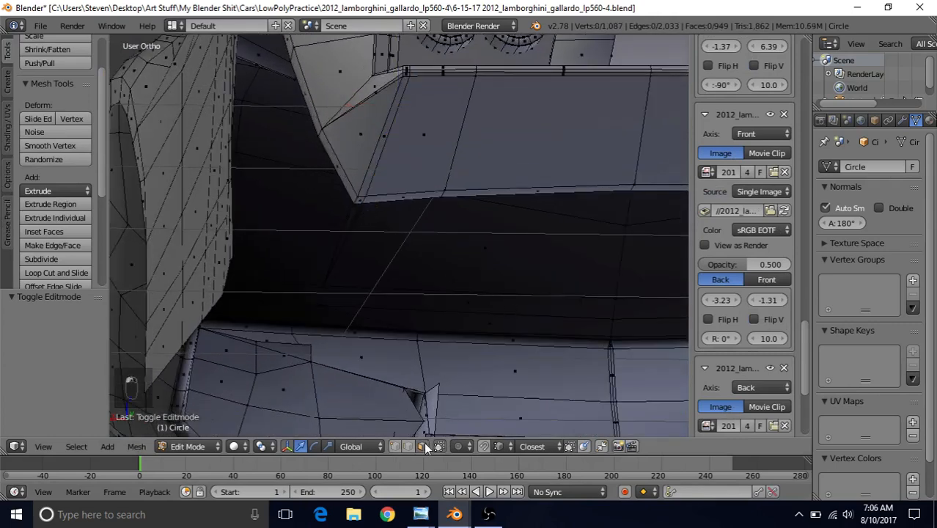
pyautogui.rightClick(402, 195)
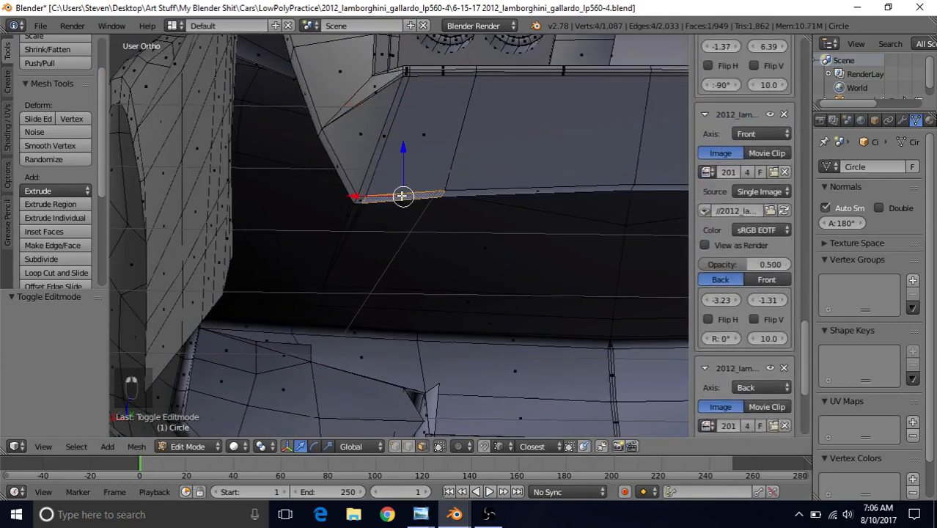
pyautogui.keyDown('shift'); pyautogui.rightClick(418, 138); pyautogui.keyUp('shift')
pyautogui.keyDown('shift'); pyautogui.rightClick(502, 187); pyautogui.keyUp('shift')
pyautogui.keyDown('shift'); pyautogui.rightClick(520, 150); pyautogui.keyUp('shift')
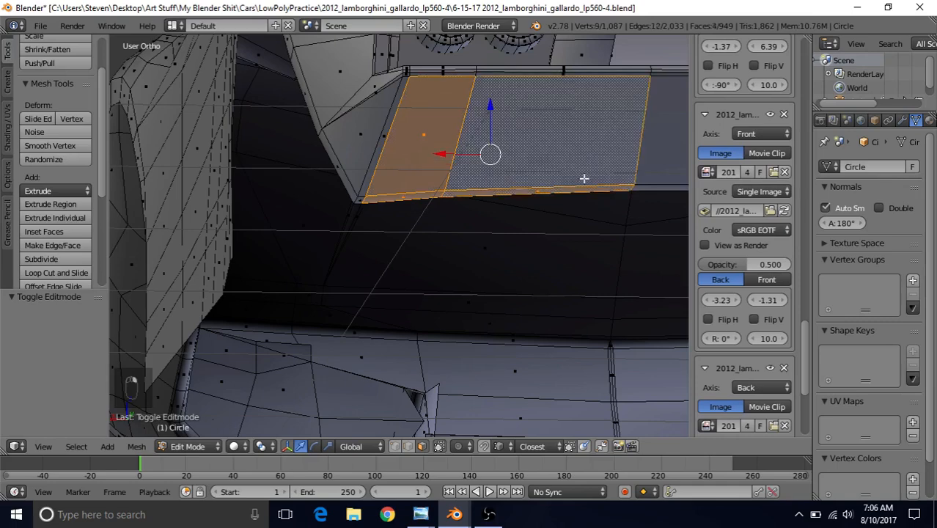
pyautogui.keyDown('shift'); pyautogui.moveTo(586, 177); pyautogui.dragTo(384, 196, button='middle'); pyautogui.keyUp('shift')
pyautogui.keyDown('shift'); pyautogui.rightClick(519, 149); pyautogui.keyUp('shift')
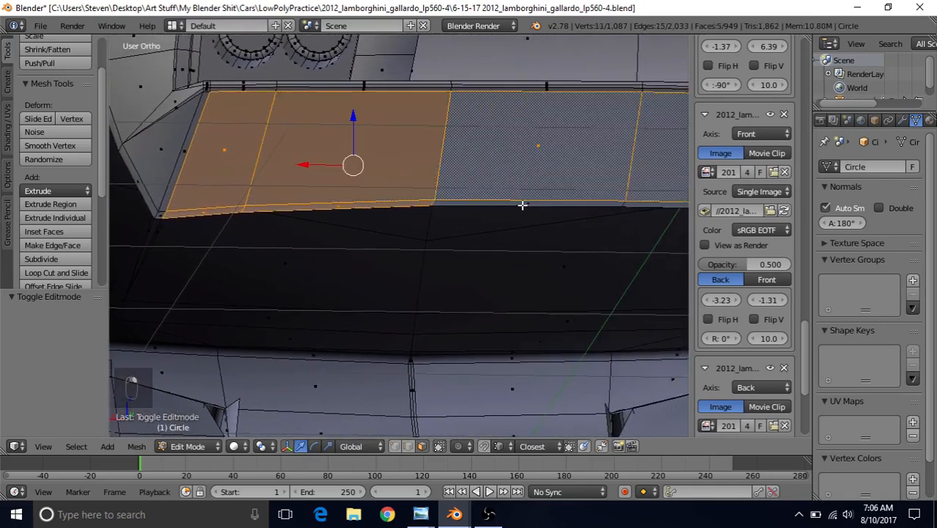
pyautogui.keyDown('shift'); pyautogui.rightClick(522, 203); pyautogui.keyUp('shift')
pyautogui.scroll(-3, 491, 221)
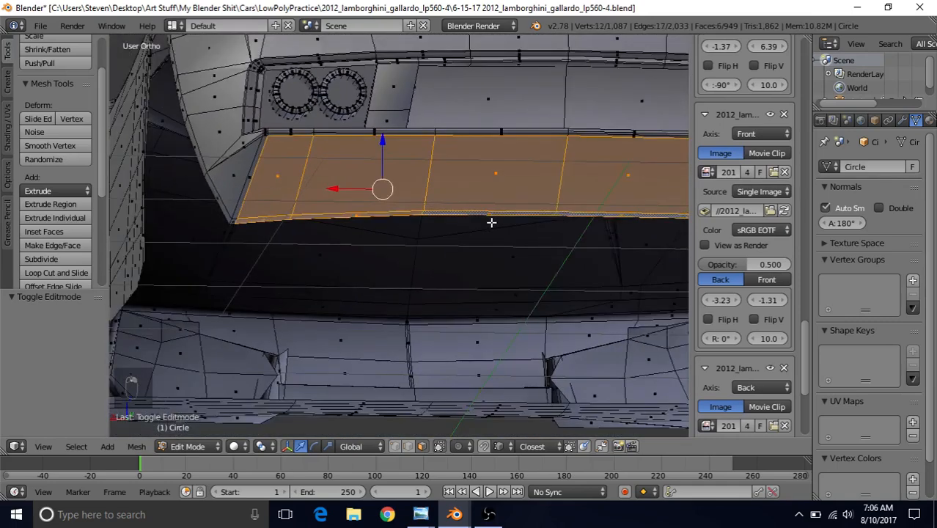
pyautogui.keyDown('shift'); pyautogui.moveTo(387, 208); pyautogui.dragTo(435, 207, button='middle'); pyautogui.keyUp('shift')
pyautogui.scroll(2, 436, 207)
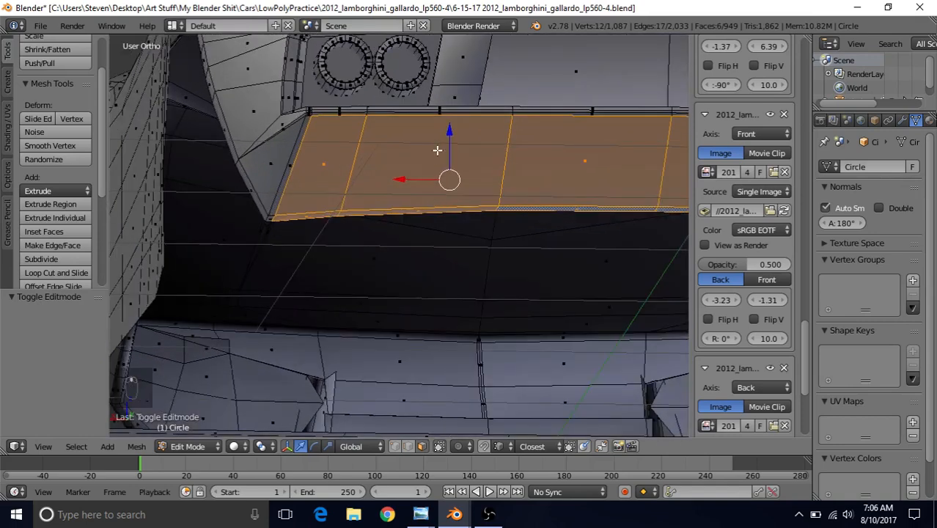
pyautogui.scroll(1, 437, 150)
pyautogui.moveTo(459, 119); pyautogui.dragTo(461, 124)
# - Review the shape of the lower bumper panel from several angles in object and edit mode
pyautogui.press('Tab')
pyautogui.moveTo(461, 123); pyautogui.dragTo(489, 120, button='middle')
pyautogui.press('Tab')
pyautogui.scroll(3, 480, 123)
pyautogui.moveTo(398, 137); pyautogui.dragTo(332, 123, button='middle')
pyautogui.press('Tab')
pyautogui.press('Tab')
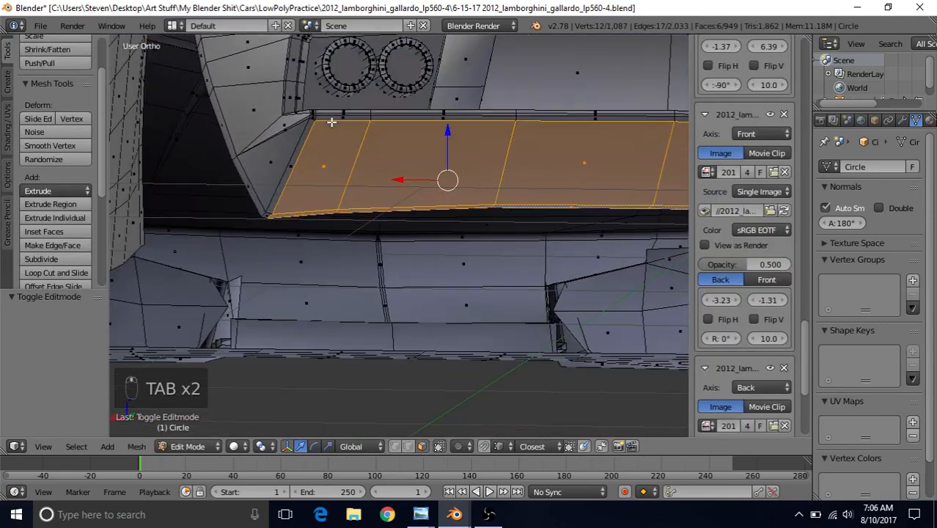
# - In vertex select mode and wireframe view, move the overlapping bottom-edge vertices beneath the exhausts down 0.012 along Z
pyautogui.click(395, 447)
pyautogui.scroll(-5, 444, 337)
pyautogui.press('Tab')
pyautogui.moveTo(465, 253); pyautogui.dragTo(446, 276, button='middle')
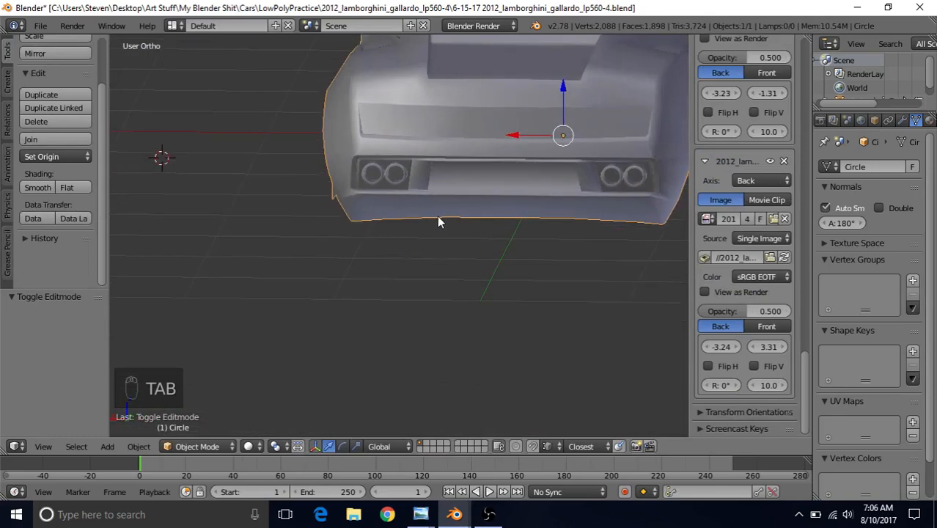
pyautogui.press('Tab')
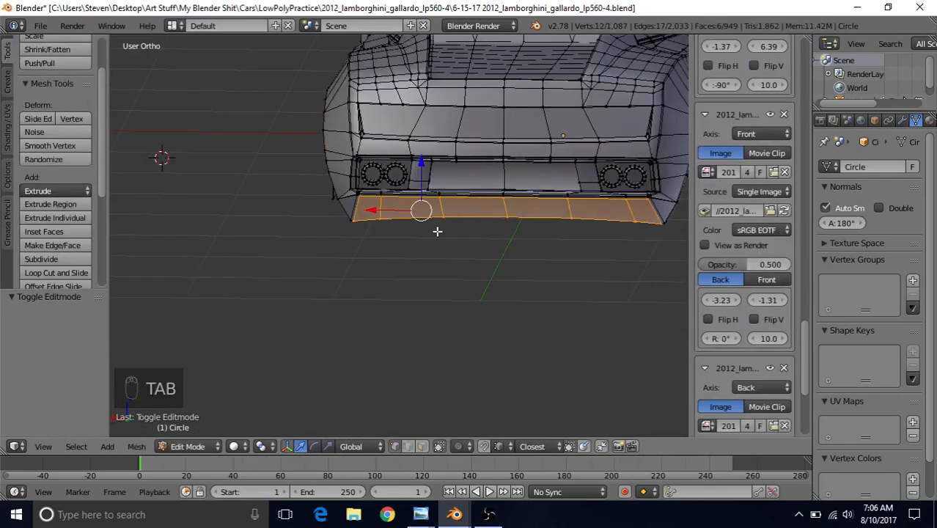
pyautogui.moveTo(437, 230); pyautogui.dragTo(414, 251, button='middle')
pyautogui.rightClick(381, 218)
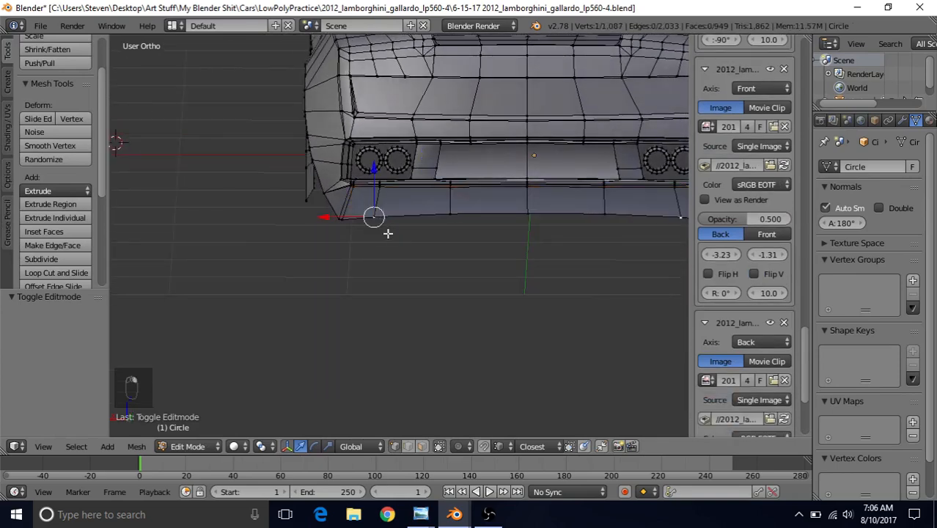
pyautogui.press('z')
pyautogui.press('c')
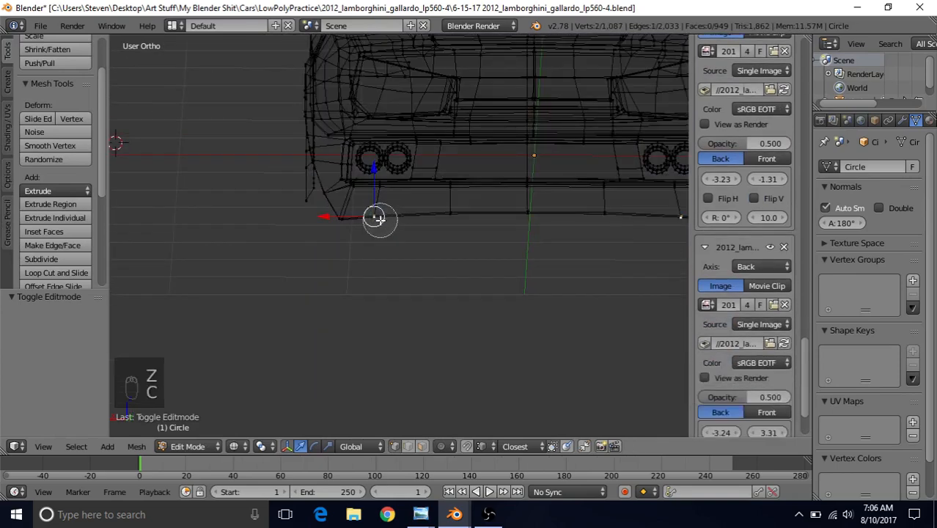
pyautogui.click(378, 218)
pyautogui.rightClick(380, 221)
pyautogui.rightClick(374, 217)
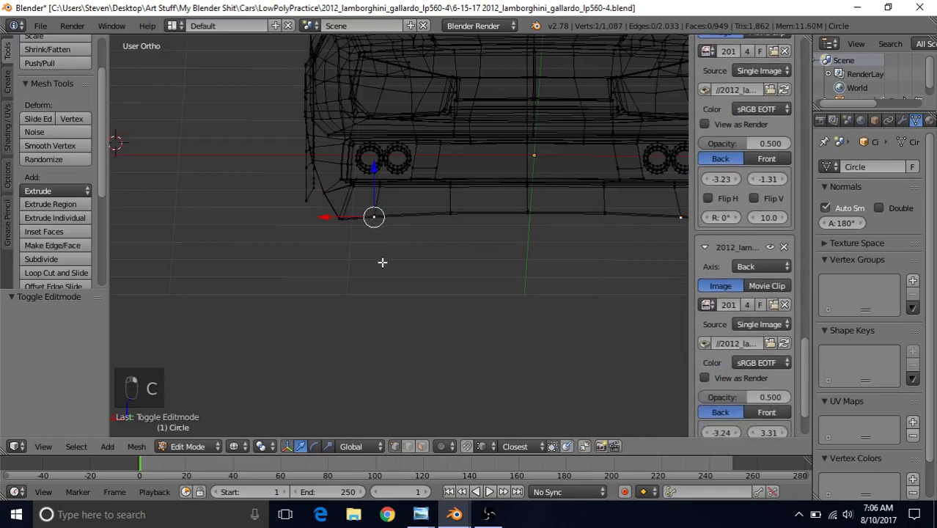
pyautogui.press('c')
pyautogui.click(377, 218)
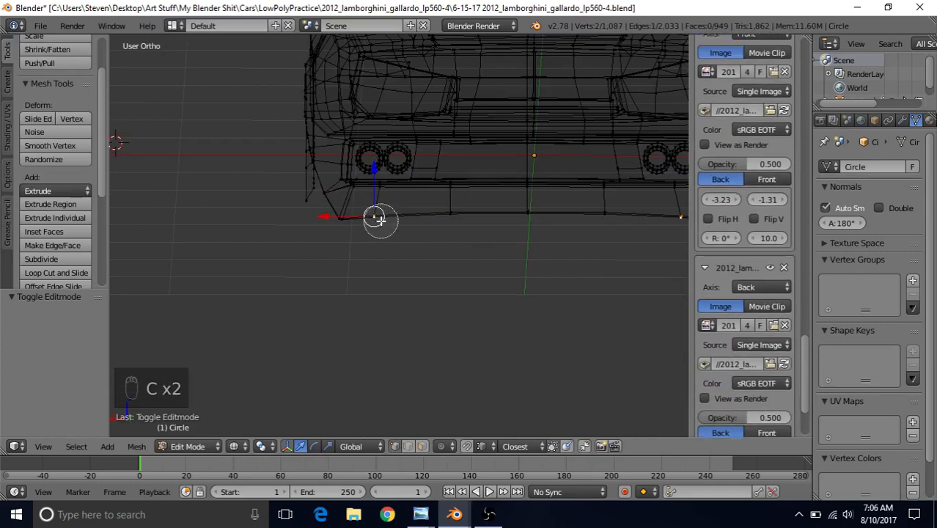
pyautogui.rightClick(377, 216)
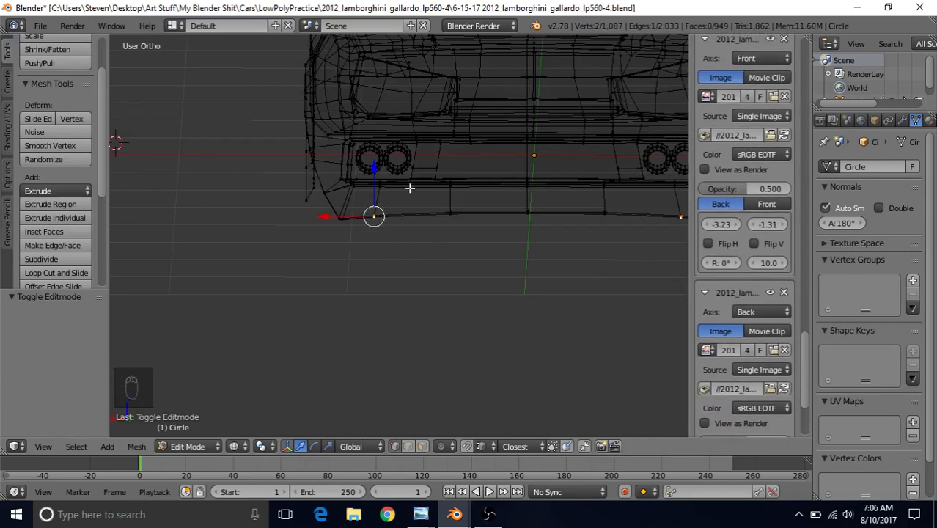
pyautogui.press('z')
pyautogui.press('z')
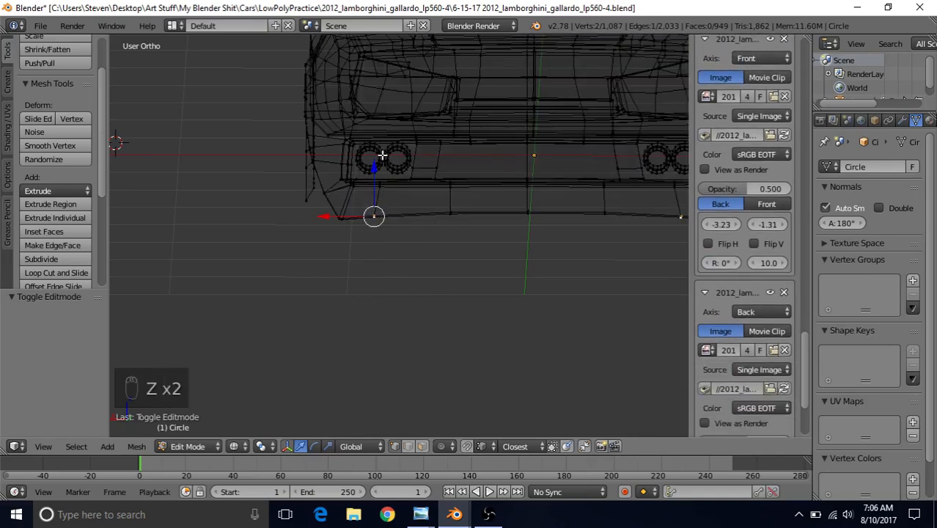
pyautogui.moveTo(374, 164); pyautogui.dragTo(373, 165)
# - Move the overlapping bottom-edge vertices midway between the exhausts and the centreline slightly down along Z
pyautogui.rightClick(450, 214)
pyautogui.press('c')
pyautogui.rightClick(450, 217)
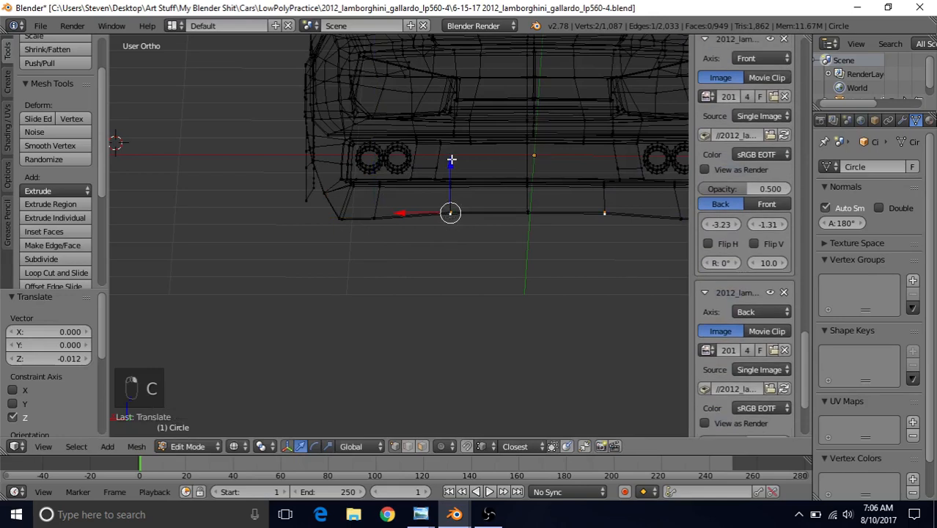
pyautogui.moveTo(451, 160); pyautogui.dragTo(452, 168)
# - Move the bottom-edge vertices at the bumper's centreline slightly down along Z, then return to solid shading in object mode
pyautogui.rightClick(528, 212)
pyautogui.press('c')
pyautogui.click(528, 212)
pyautogui.rightClick(528, 211)
pyautogui.moveTo(527, 164); pyautogui.dragTo(529, 171)
pyautogui.press('z')
pyautogui.press('Tab')
# - Review the rear bumper's straightened bottom edge in object mode and save the file
pyautogui.scroll(-5, 425, 258)
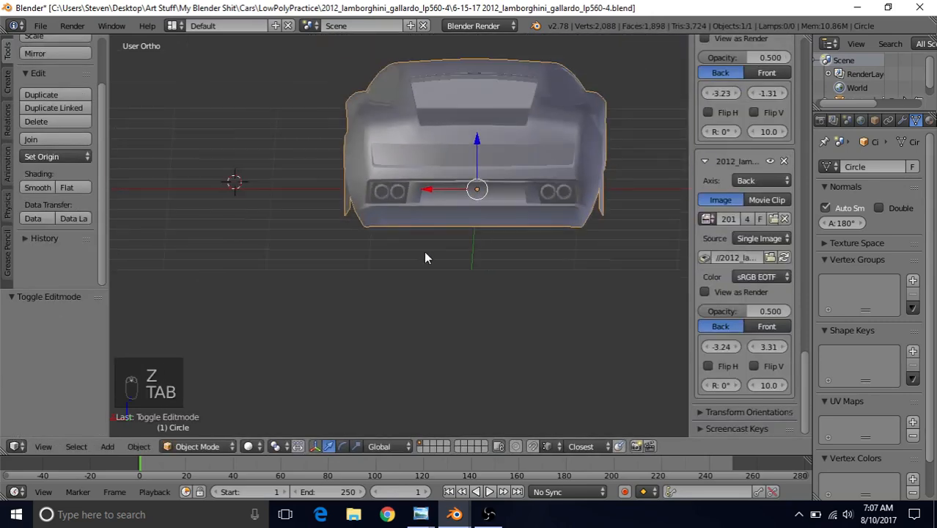
pyautogui.moveTo(459, 191); pyautogui.dragTo(449, 209, button='middle')
pyautogui.scroll(2, 448, 205)
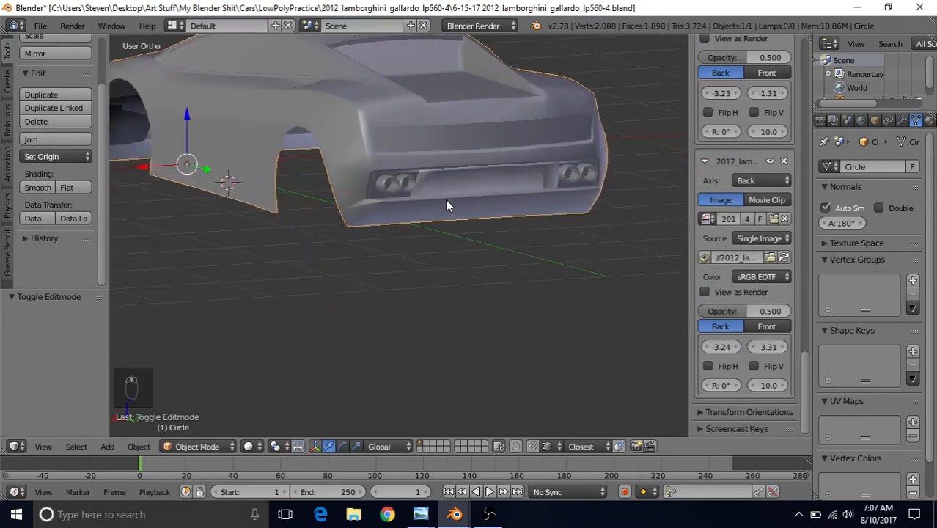
pyautogui.click(42, 26)
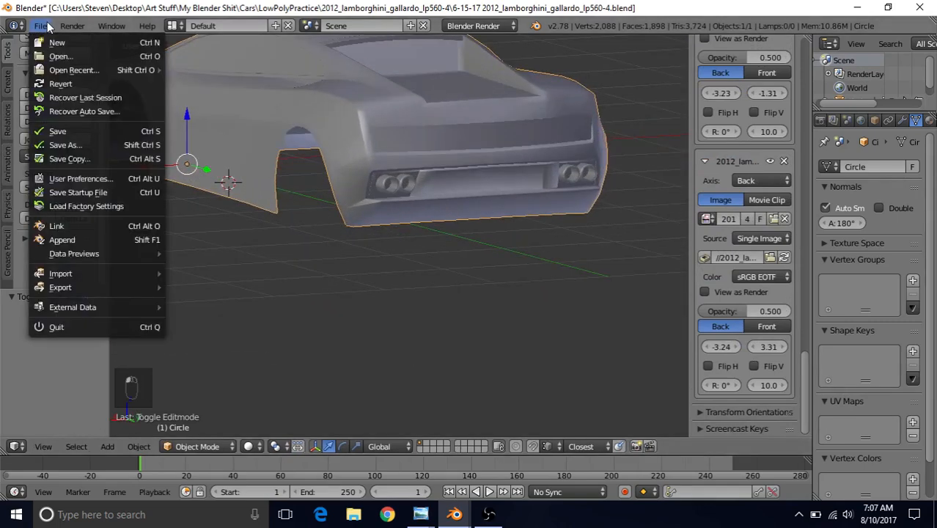
pyautogui.click(56, 132)
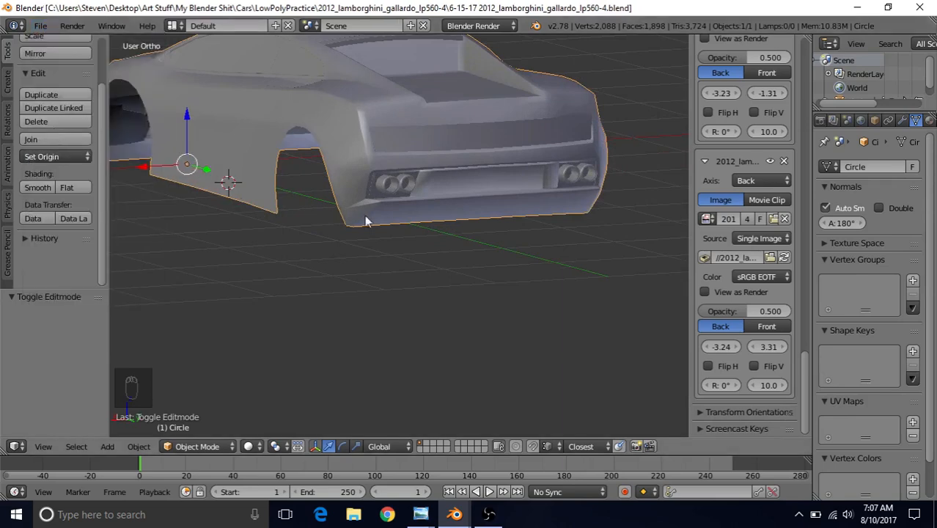
# - In edit mode, examine the lower bumper panel beneath the left exhausts and its vertical edge from behind and below
pyautogui.press('Tab')
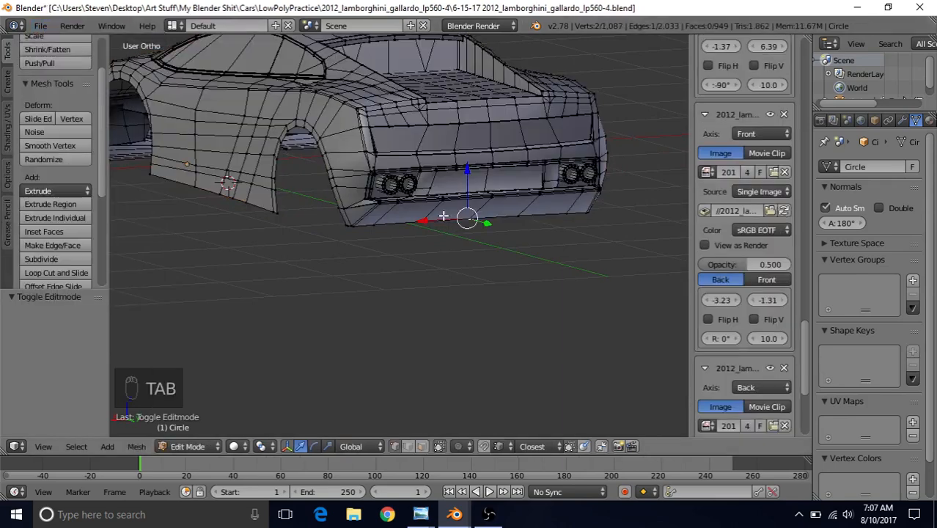
pyautogui.moveTo(436, 208); pyautogui.dragTo(468, 195, button='middle')
pyautogui.scroll(3, 381, 210)
pyautogui.scroll(1, 382, 214)
pyautogui.scroll(2, 468, 195)
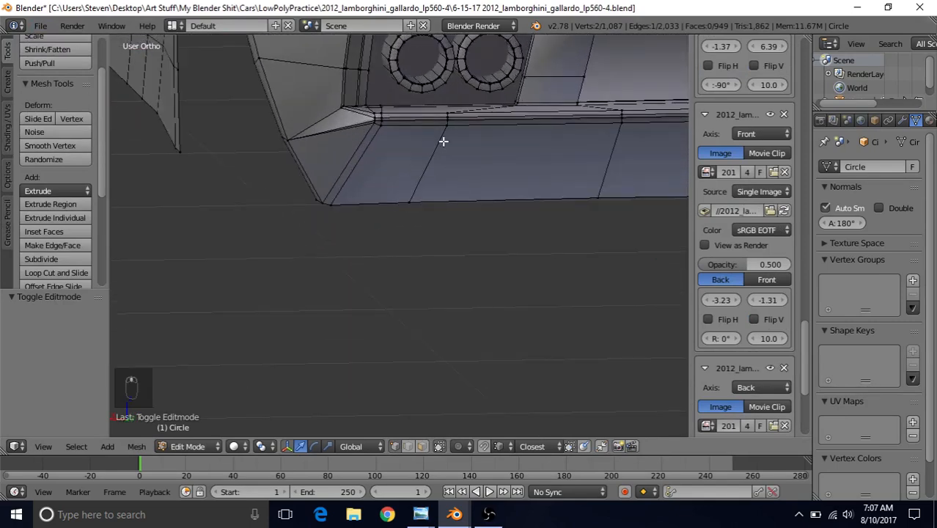
pyautogui.moveTo(445, 161); pyautogui.dragTo(445, 125, button='middle')
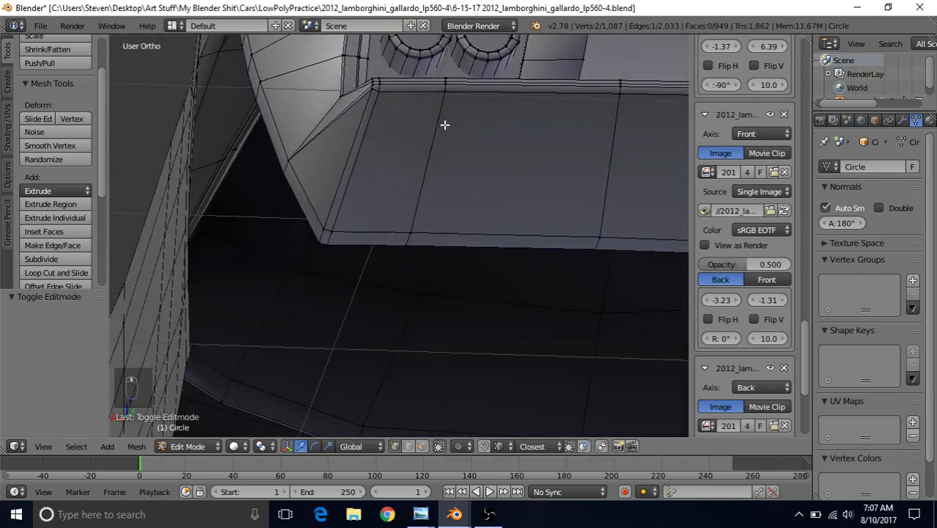
pyautogui.keyDown('shift'); pyautogui.moveTo(437, 196); pyautogui.dragTo(407, 215, button='middle'); pyautogui.keyUp('shift')
pyautogui.rightClick(414, 110)
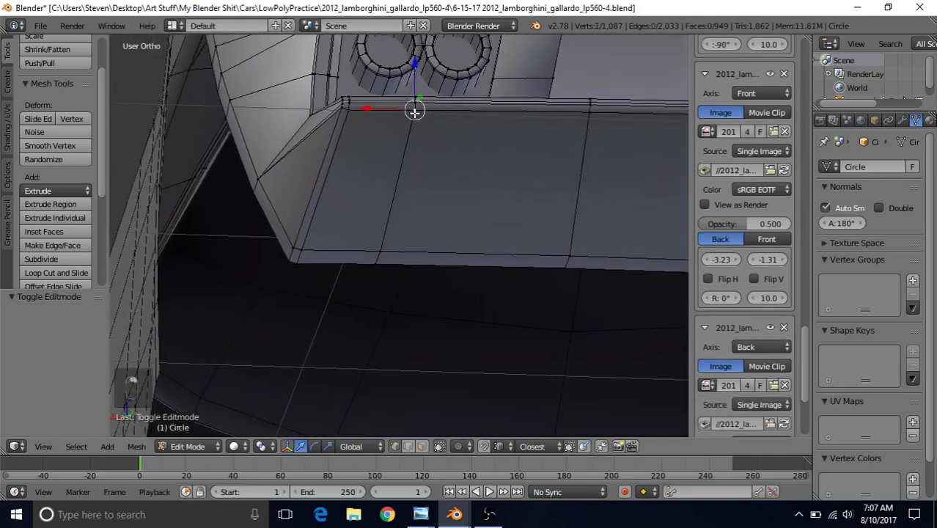
pyautogui.click(379, 247)
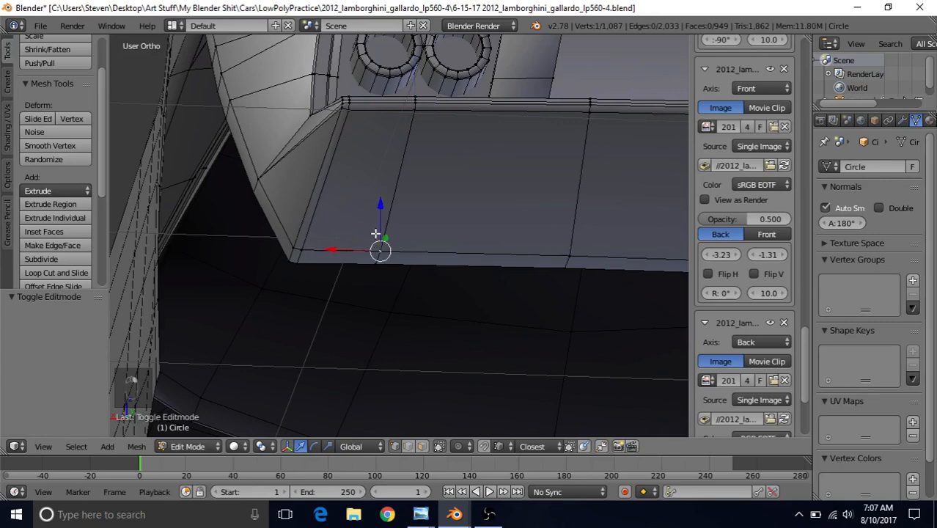
pyautogui.moveTo(379, 247); pyautogui.dragTo(466, 225, button='middle')
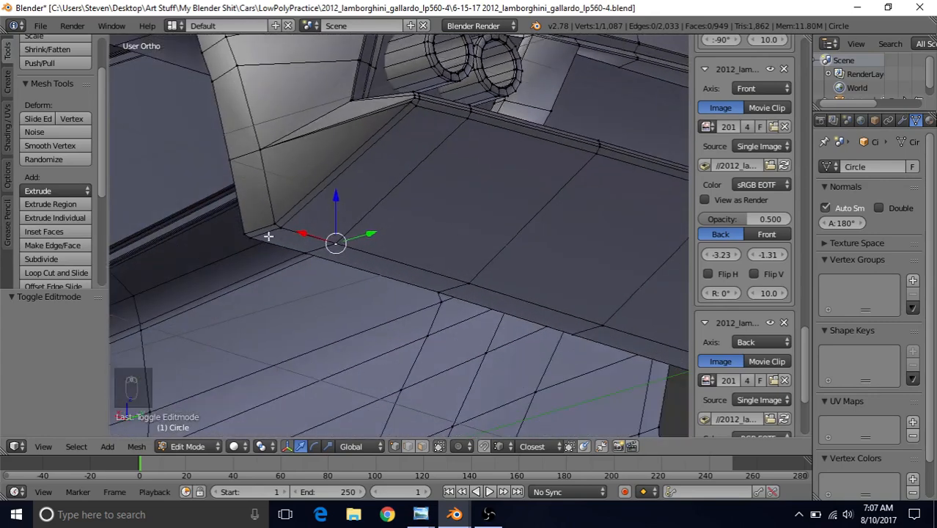
# - Check the door-open side photo and the white rear photo for the shape and position of the lower bumper's vertical fins
pyautogui.moveTo(420, 514)
pyautogui.click(419, 465)
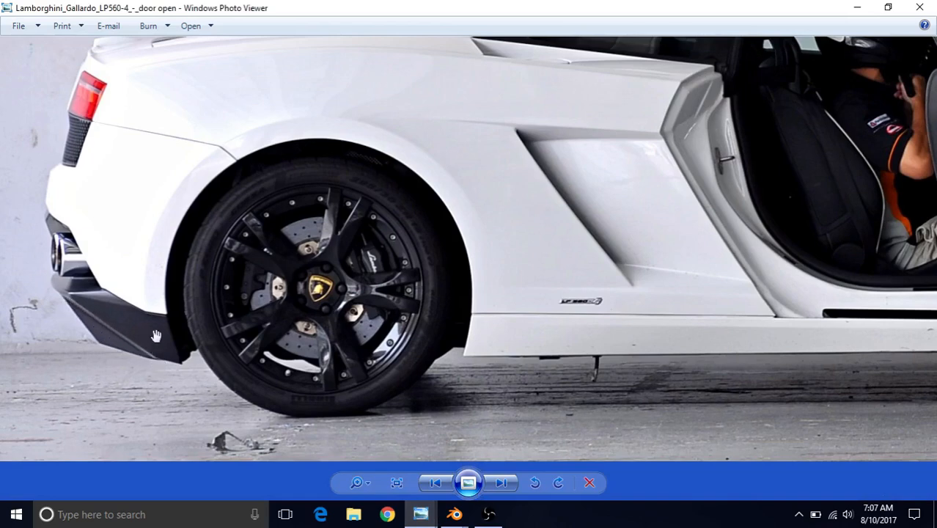
pyautogui.moveTo(454, 512)
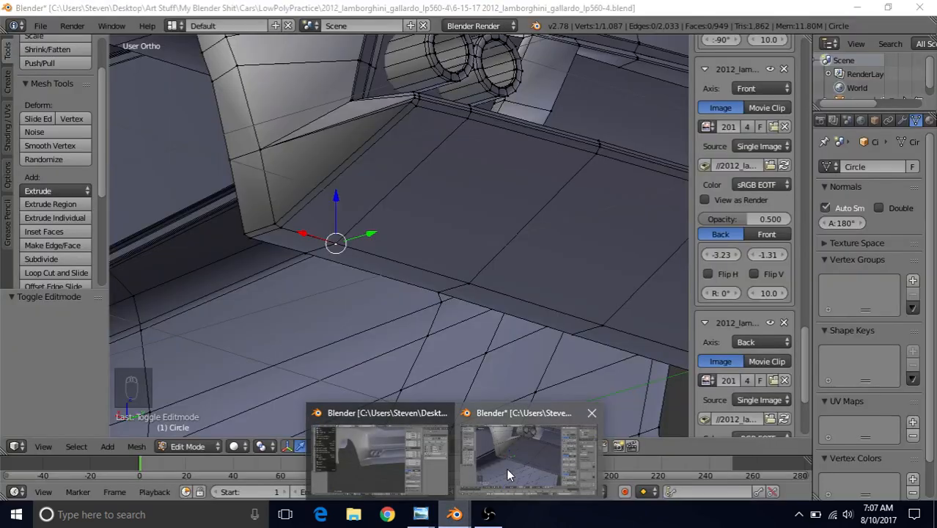
pyautogui.click(506, 468)
pyautogui.scroll(1, 357, 252)
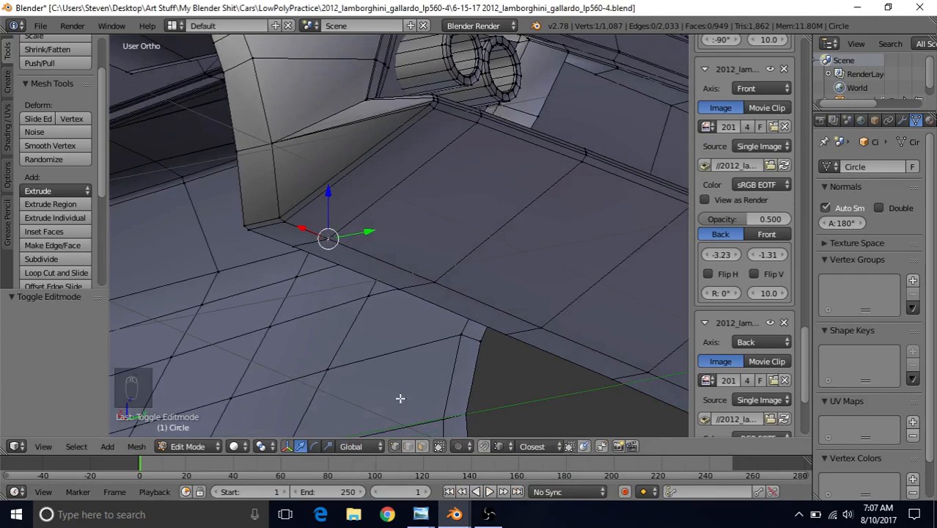
pyautogui.moveTo(420, 514)
pyautogui.click(405, 454)
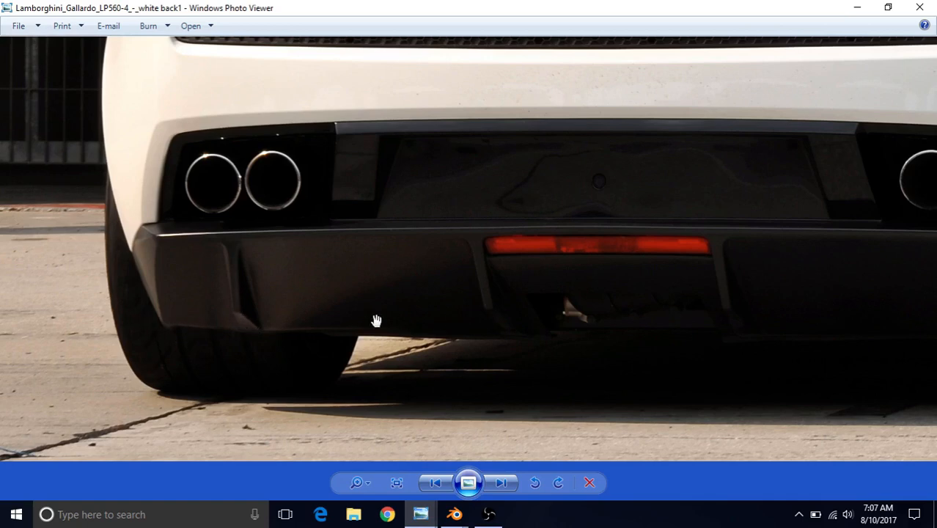
pyautogui.moveTo(454, 514)
pyautogui.click(535, 450)
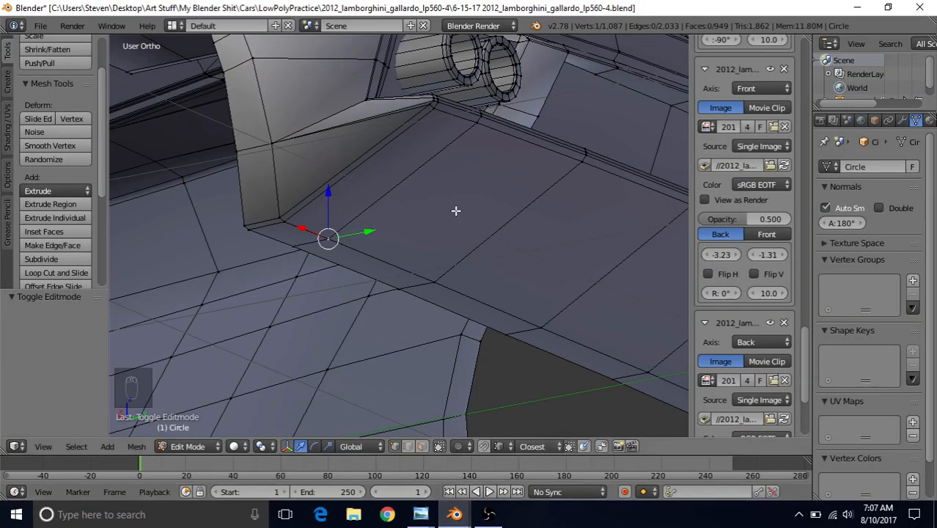
# - Add a loop cut to the lower bumper panel and slide it close beside the vertical edge beneath the exhausts, at about -0.89
pyautogui.moveTo(444, 180)
pyautogui.mouseDown(button='middle')
pyautogui.moveTo(374, 176)
pyautogui.moveTo(349, 194)
pyautogui.moveTo(448, 188)
pyautogui.mouseUp(button='middle')
pyautogui.hotkey('ctrl', 'r')
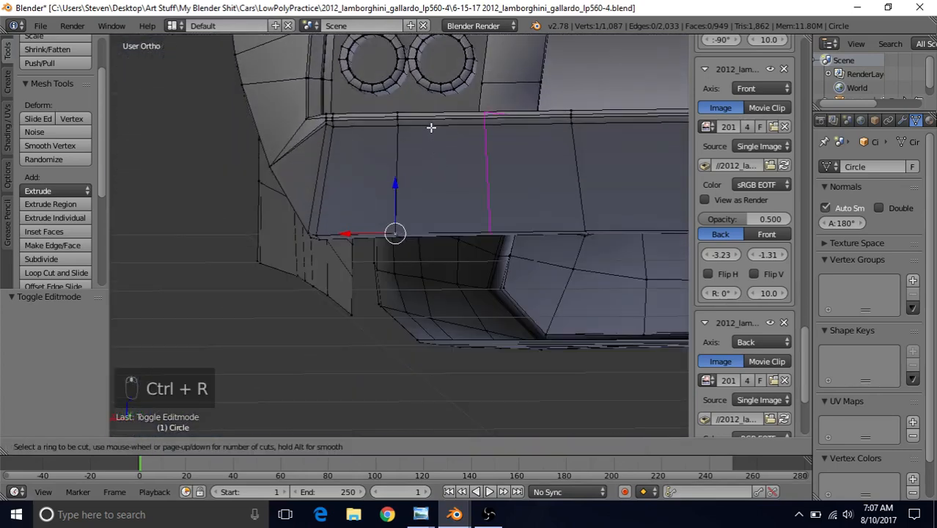
pyautogui.click(431, 126)
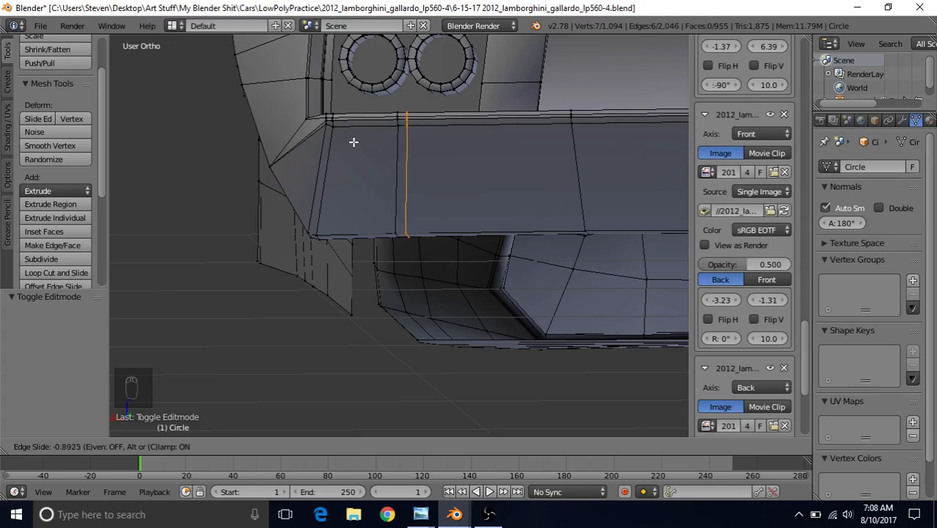
pyautogui.click(354, 142)
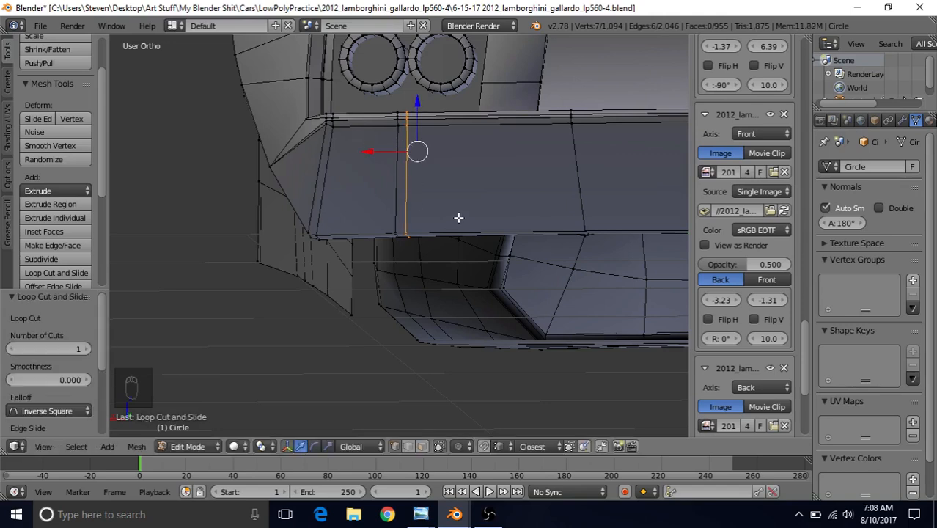
# - In face select mode, select the narrow strip face beneath the exhausts and extrude it in place without offset
pyautogui.keyDown('shift'); pyautogui.moveTo(459, 218); pyautogui.dragTo(459, 241, button='middle'); pyautogui.keyUp('shift')
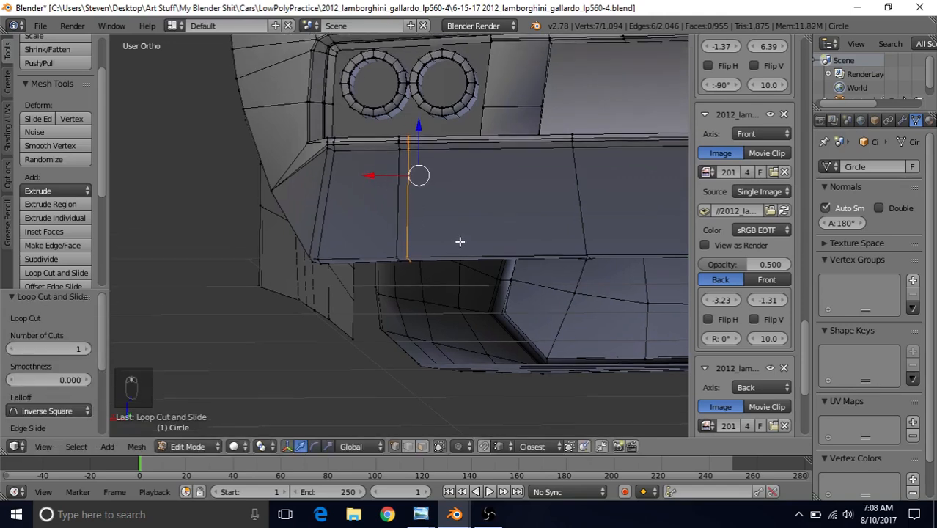
pyautogui.click(421, 446)
pyautogui.click(403, 206)
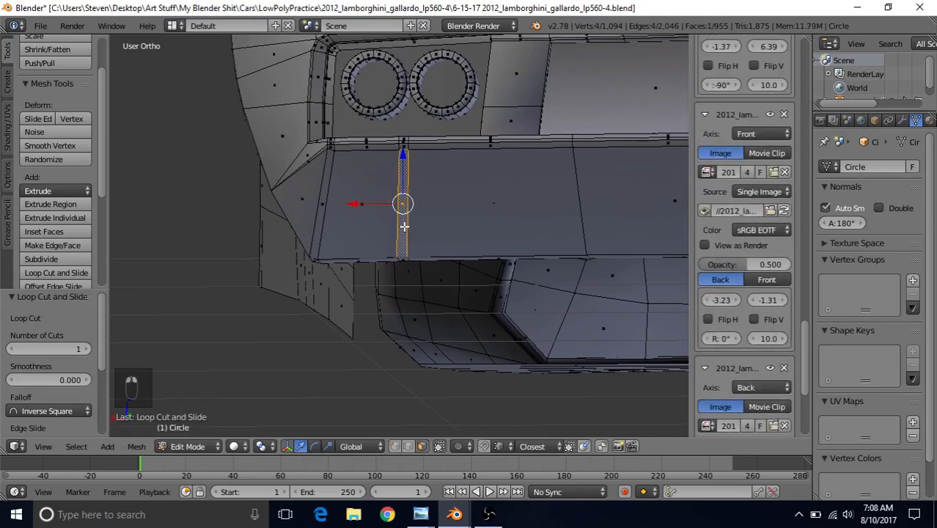
pyautogui.press('e')
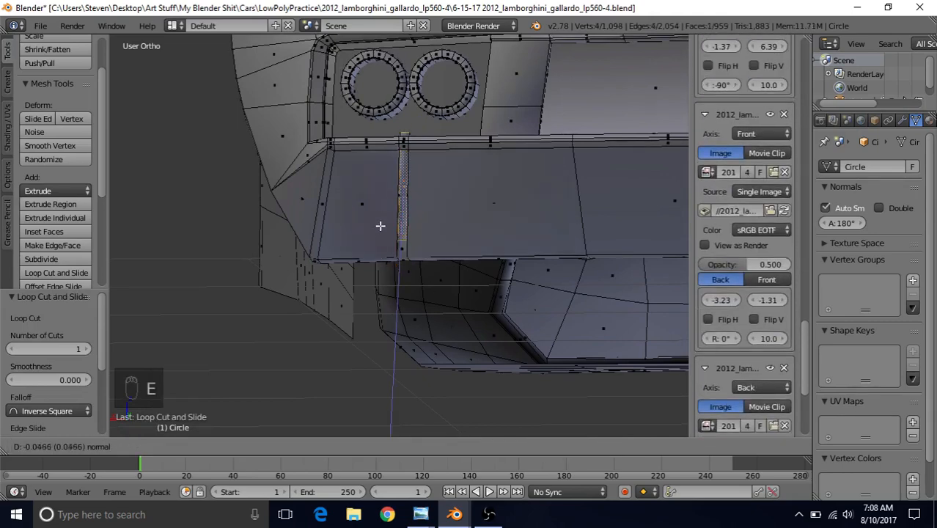
pyautogui.rightClick(385, 287)
pyautogui.moveTo(488, 195); pyautogui.dragTo(593, 192, button='middle')
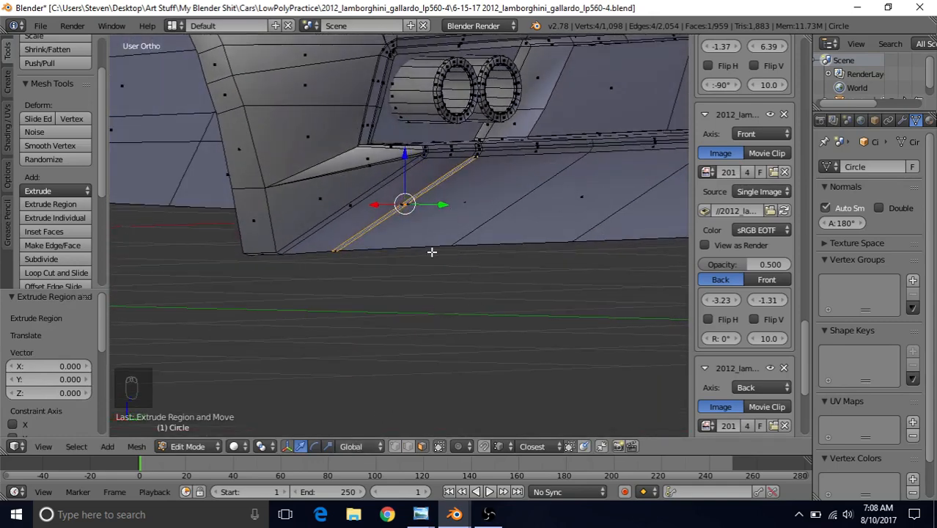
# - Using Normal orientation, move the extruded strip out 0.145 along its Z axis and then back 0.038 to form a fin
pyautogui.click(349, 452)
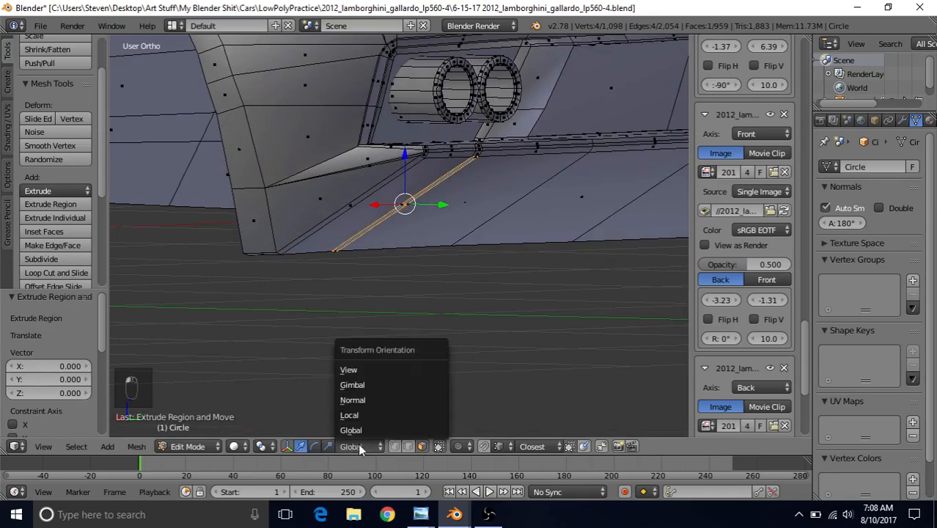
pyautogui.click(369, 400)
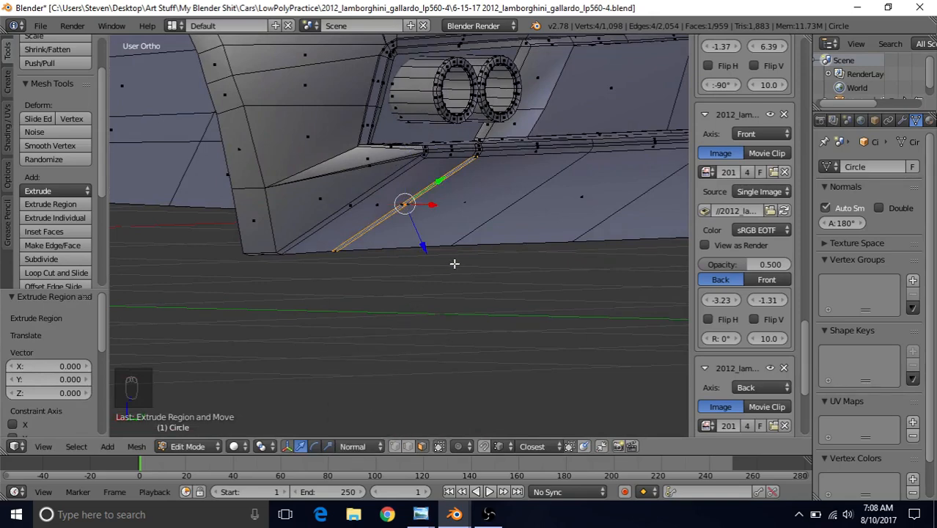
pyautogui.moveTo(454, 263); pyautogui.dragTo(466, 263, button='middle')
pyautogui.moveTo(423, 244); pyautogui.dragTo(454, 292)
pyautogui.moveTo(438, 227); pyautogui.dragTo(402, 206, button='middle')
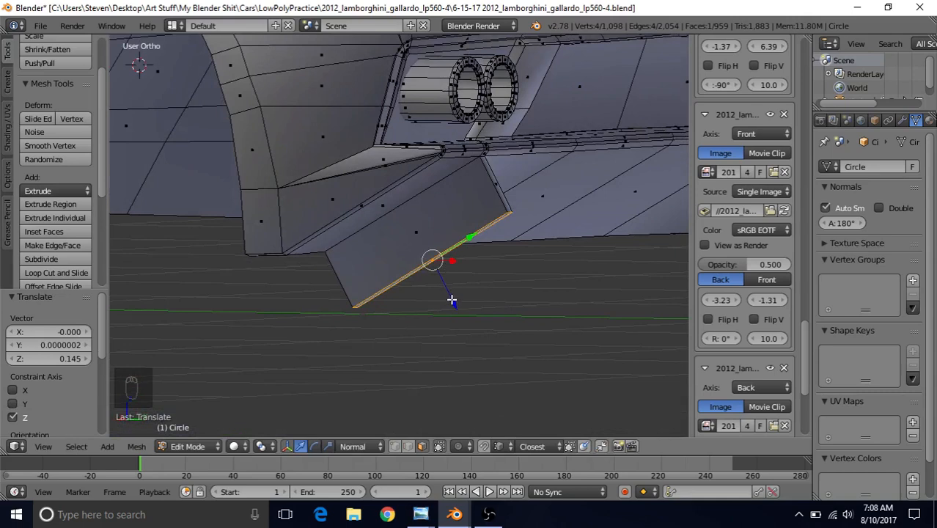
pyautogui.moveTo(451, 301); pyautogui.dragTo(444, 282)
# - Restore Global orientation and vertex selection, then merge the upper and lower vertices of the fin's outboard edge at their center
pyautogui.click(381, 444)
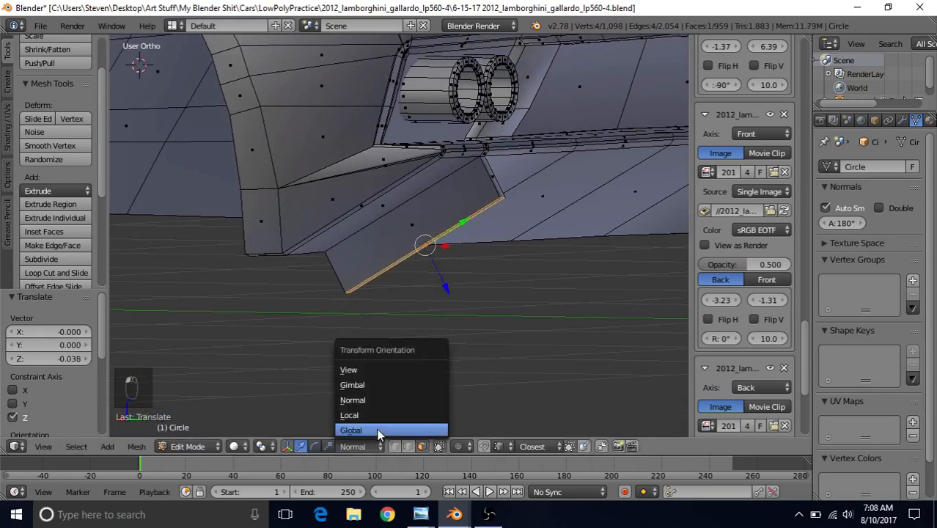
pyautogui.click(364, 445)
pyautogui.click(378, 430)
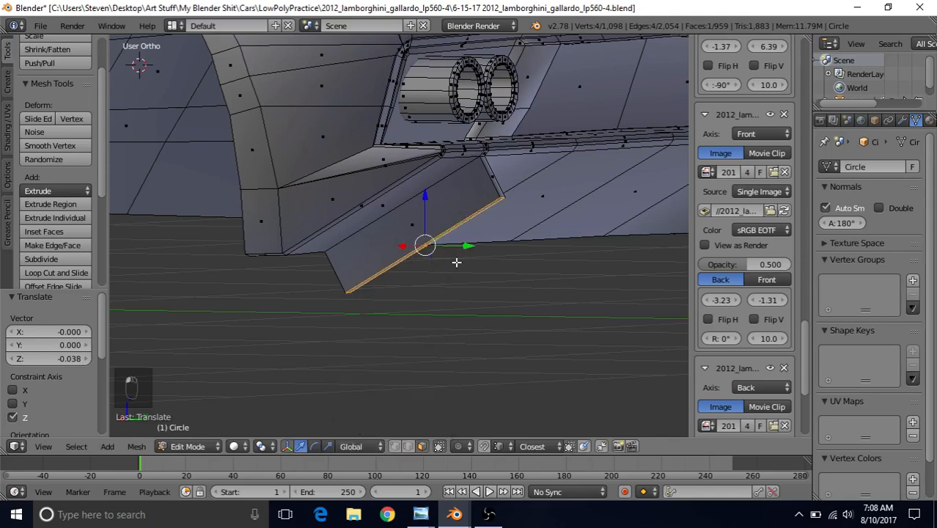
pyautogui.click(396, 449)
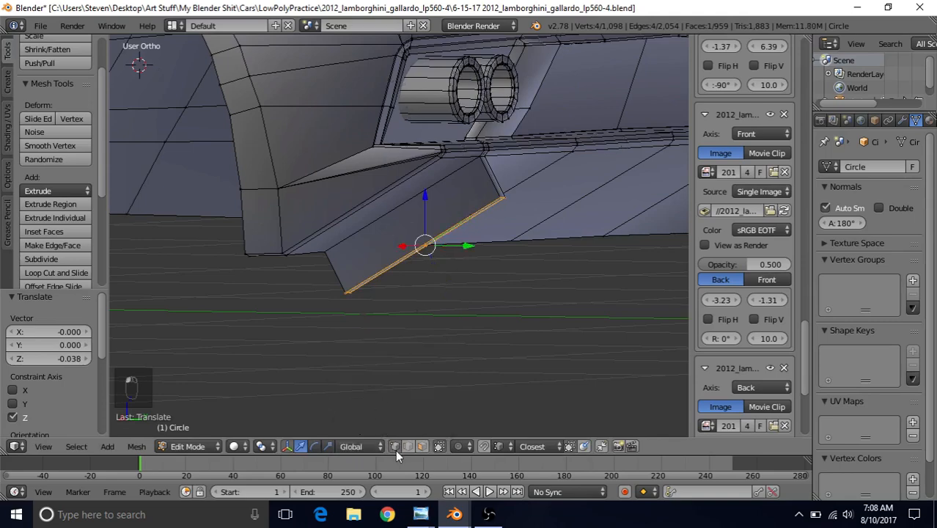
pyautogui.moveTo(417, 267); pyautogui.dragTo(425, 196, button='middle')
pyautogui.rightClick(487, 176)
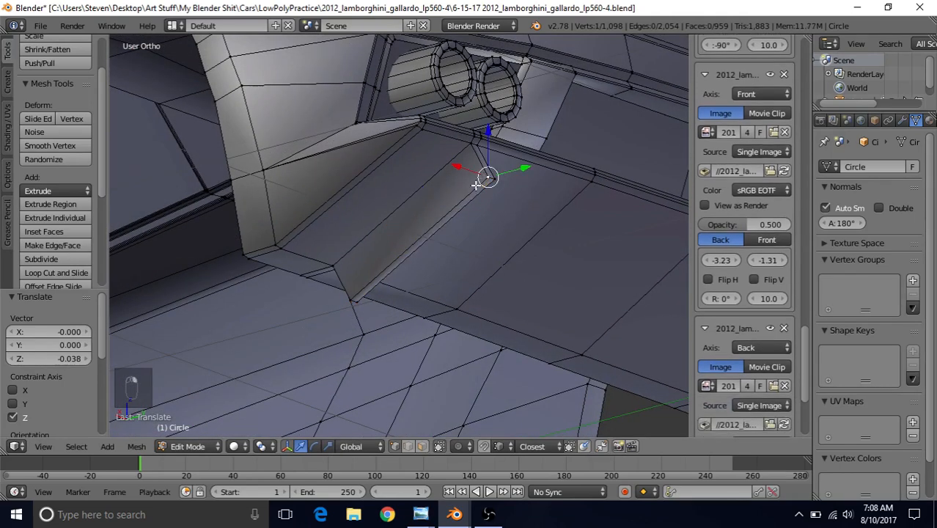
pyautogui.moveTo(486, 177); pyautogui.dragTo(422, 211, button='middle')
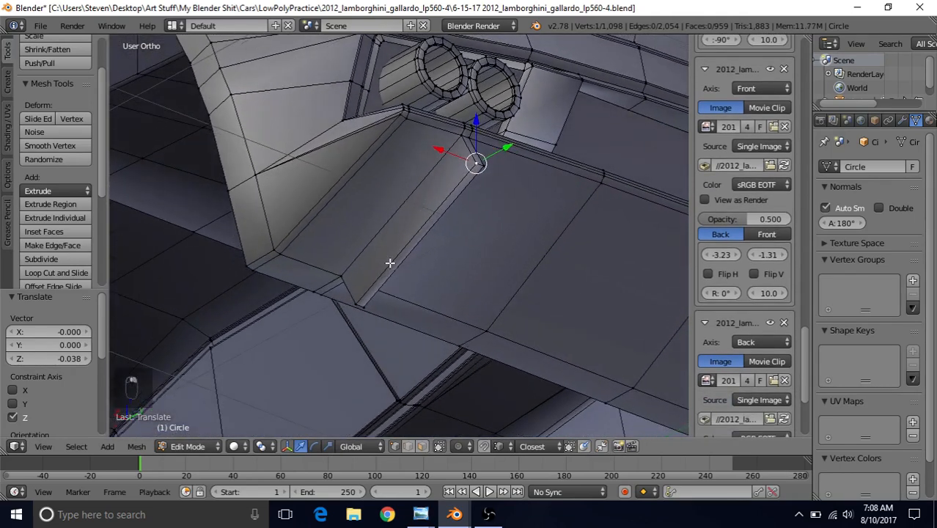
pyautogui.keyDown('shift'); pyautogui.rightClick(359, 302); pyautogui.keyUp('shift')
pyautogui.hotkey('alt', 'm')
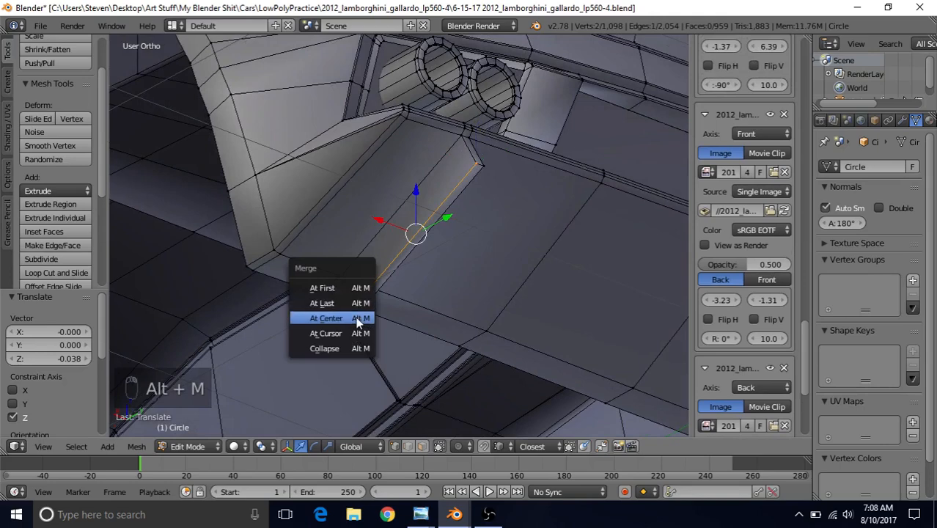
pyautogui.click(326, 318)
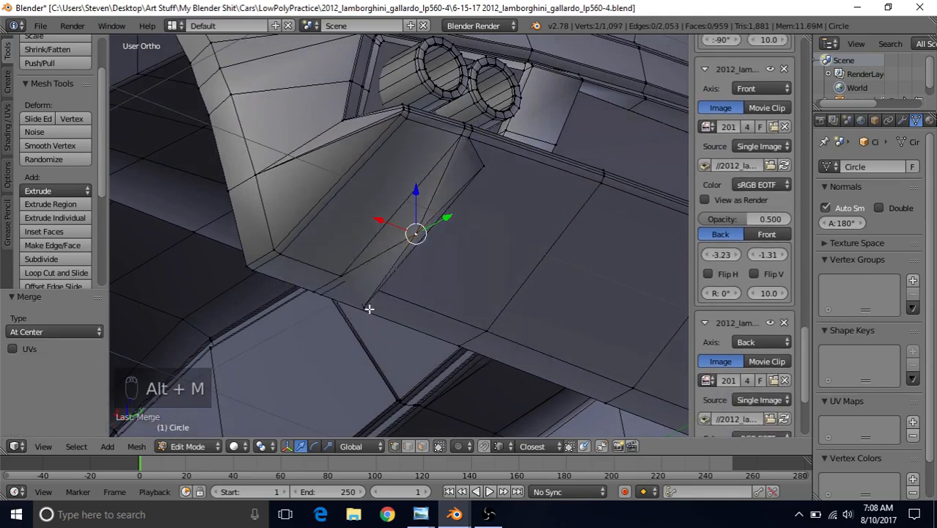
# - Merge the upper and lower vertices of the fin's inboard edge at their center
pyautogui.rightClick(368, 308)
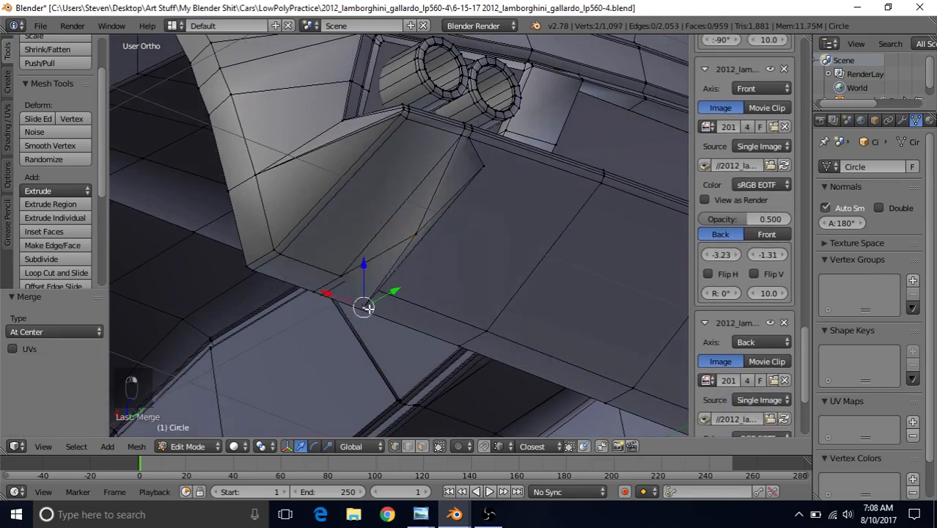
pyautogui.keyDown('shift'); pyautogui.rightClick(483, 170); pyautogui.keyUp('shift')
pyautogui.hotkey('alt', 'm')
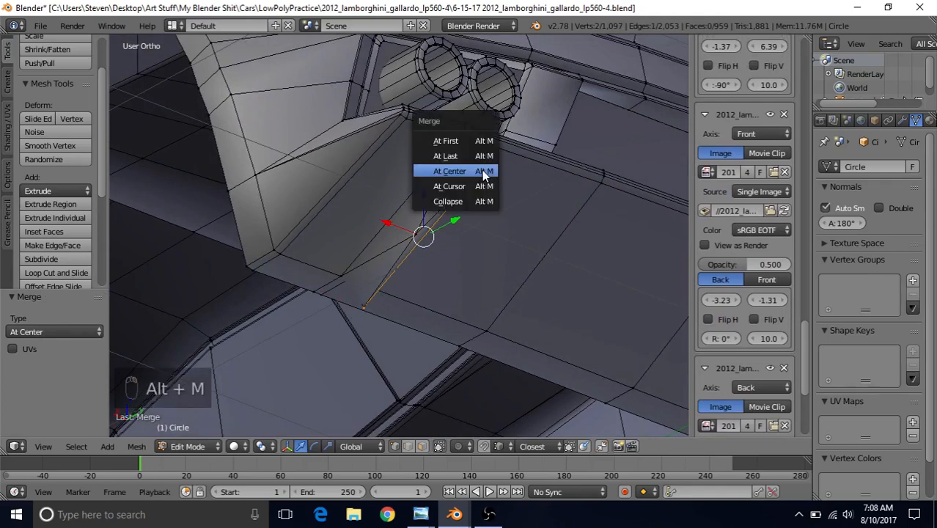
pyautogui.click(482, 170)
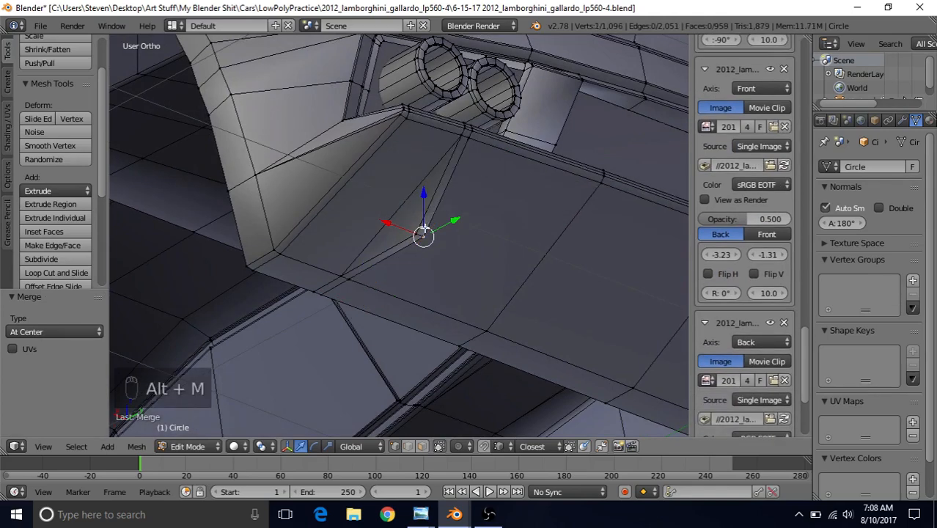
# - Review the new fin in object mode and compare it with the door-open side reference photo
pyautogui.moveTo(402, 243)
pyautogui.mouseDown(button='middle')
pyautogui.moveTo(477, 297)
pyautogui.moveTo(449, 212)
pyautogui.moveTo(409, 247)
pyautogui.mouseUp(button='middle')
pyautogui.press('Tab')
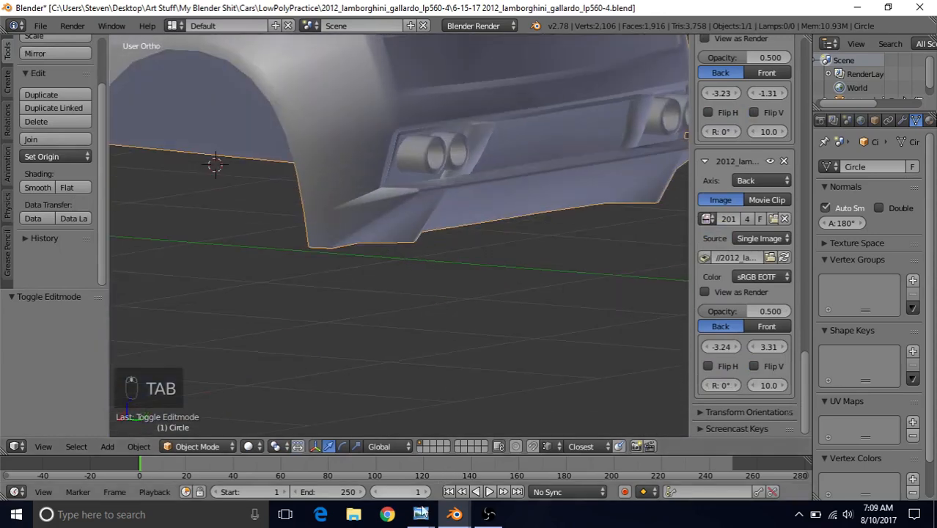
pyautogui.moveTo(420, 512)
pyautogui.click(542, 463)
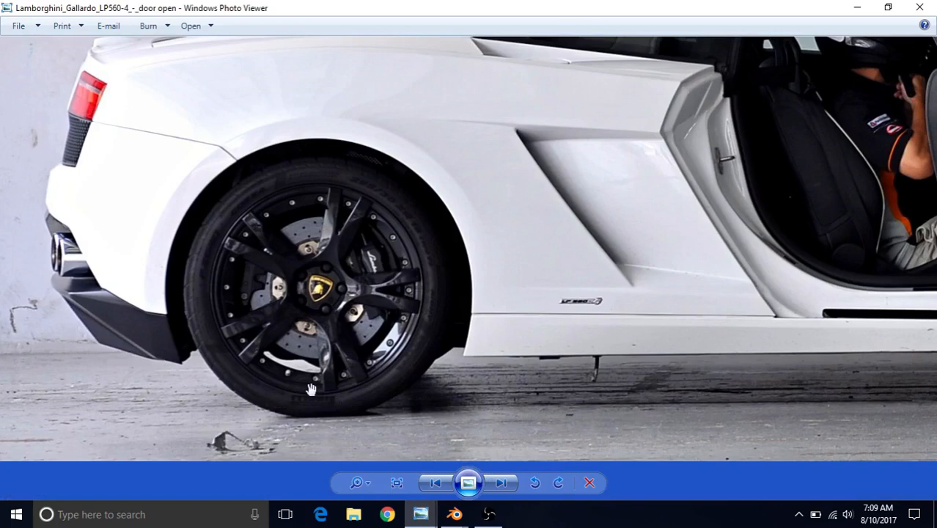
pyautogui.click(455, 513)
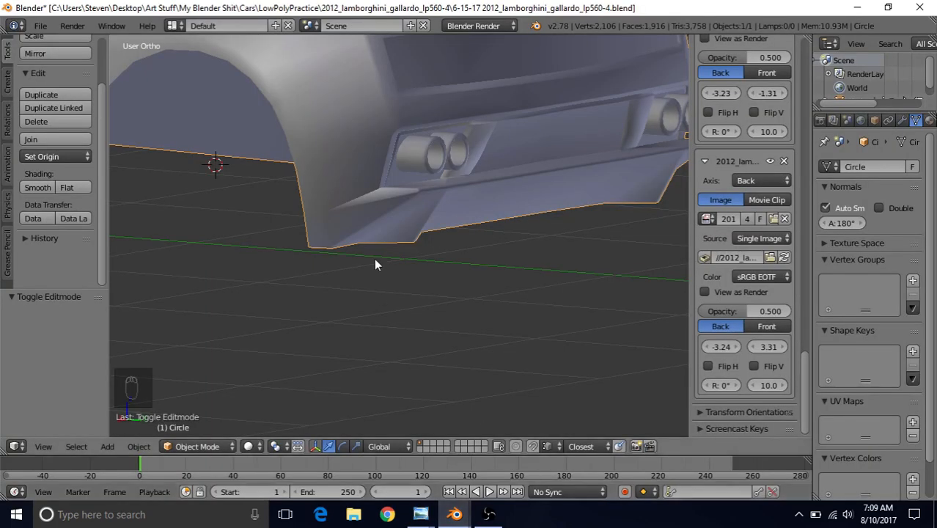
# - Raise the fin's lower tip edge along Z and move it 0.012 along Y
pyautogui.moveTo(373, 258); pyautogui.dragTo(510, 243, button='middle')
pyautogui.press('Tab')
pyautogui.keyDown('shift'); pyautogui.rightClick(420, 239); pyautogui.keyUp('shift')
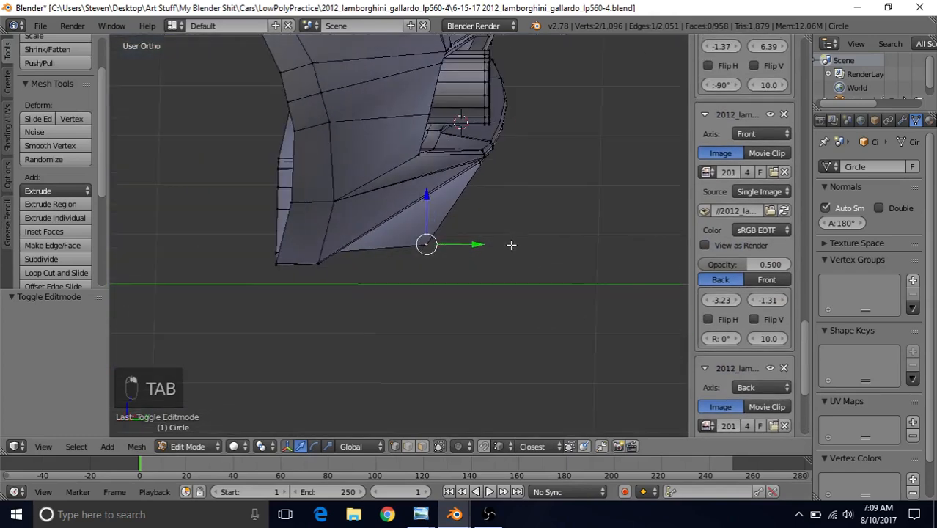
pyautogui.moveTo(429, 209); pyautogui.dragTo(427, 182)
pyautogui.moveTo(474, 231); pyautogui.dragTo(481, 230)
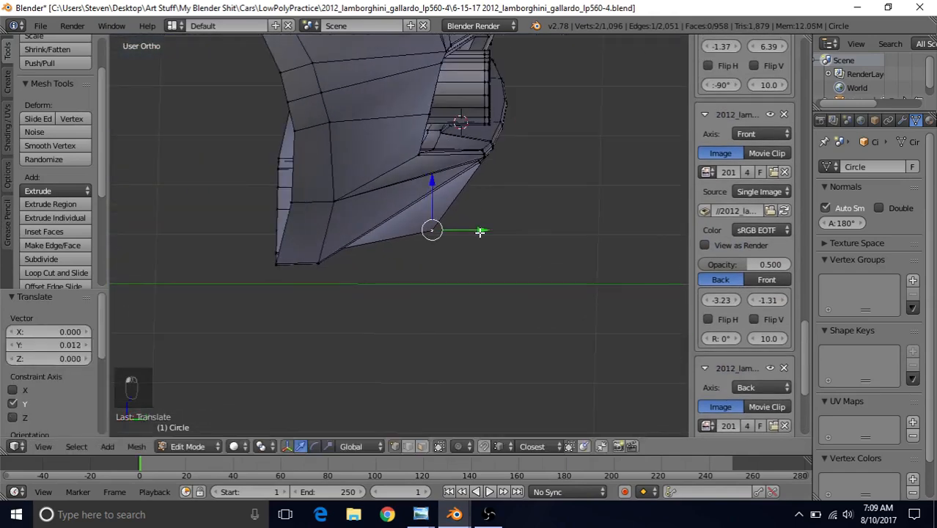
# - Using the right-side blueprint in wireframe, move the fin's tip edge a further 0.008 along Y toward the bumper outline
pyautogui.moveTo(481, 231); pyautogui.dragTo(476, 177, button='middle')
pyautogui.press('Tab')
pyautogui.scroll(-3, 444, 234)
pyautogui.press('KP_3')
pyautogui.scroll(5, 476, 182)
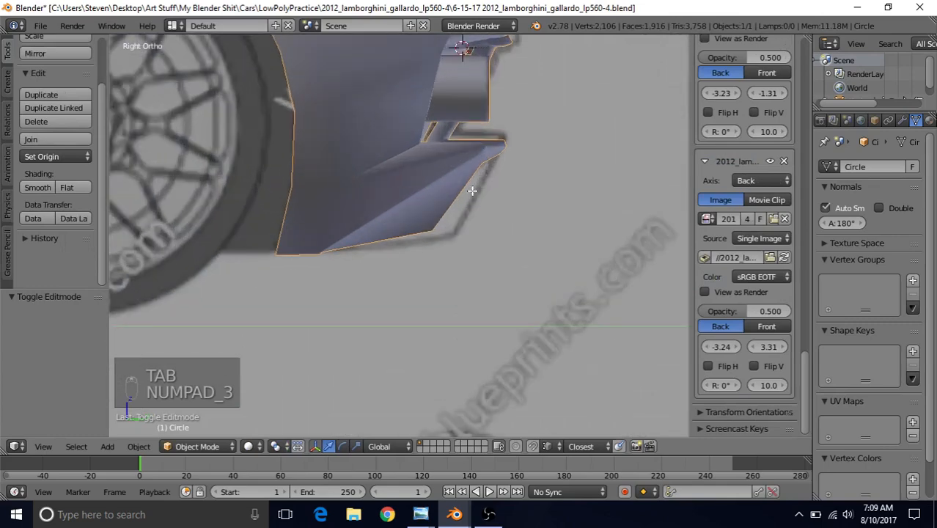
pyautogui.press('Tab')
pyautogui.press('z')
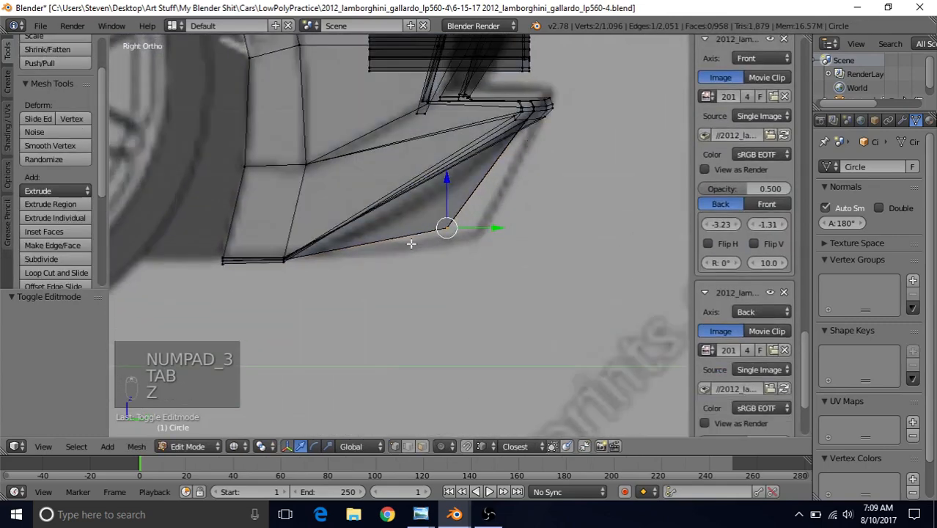
pyautogui.moveTo(488, 228); pyautogui.dragTo(496, 214)
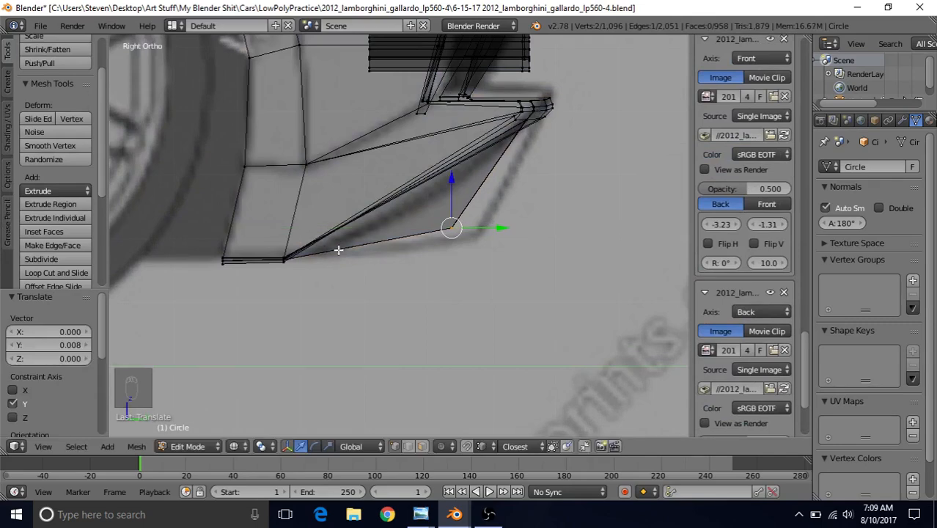
pyautogui.press('z')
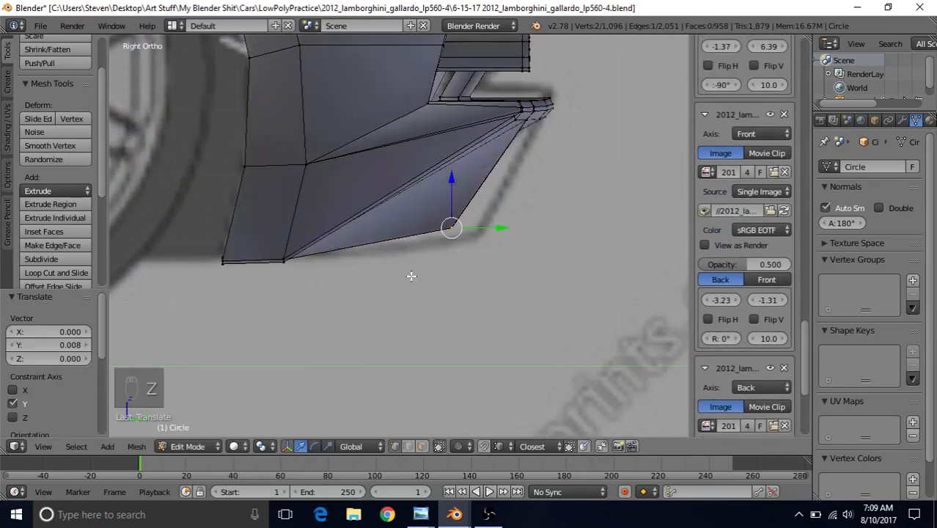
# - Compare the fin's profile in object mode with the door-open side reference photo in Windows Photo Viewer, and return to Blender
pyautogui.press('Tab')
pyautogui.scroll(-3, 411, 275)
pyautogui.moveTo(410, 275); pyautogui.dragTo(410, 207, button='middle')
pyautogui.moveTo(489, 512)
pyautogui.click(514, 458)
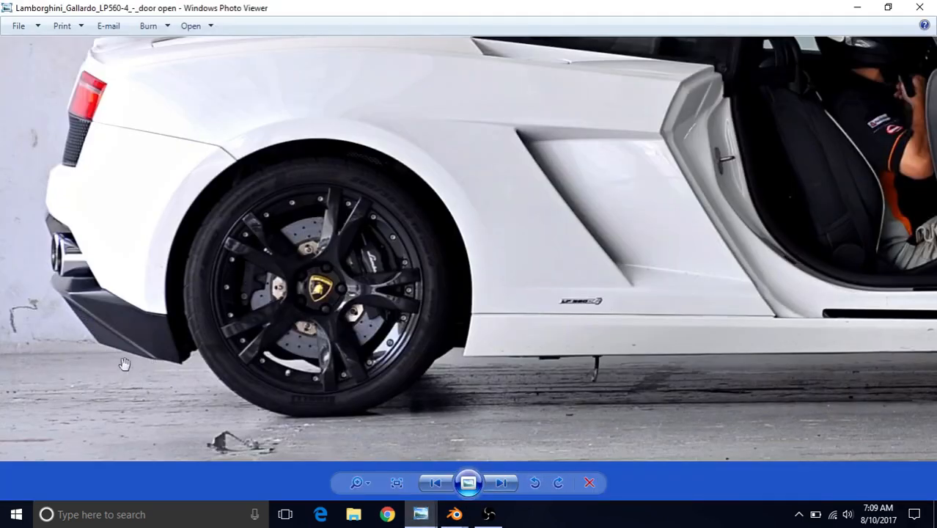
pyautogui.moveTo(475, 509)
pyautogui.click(527, 458)
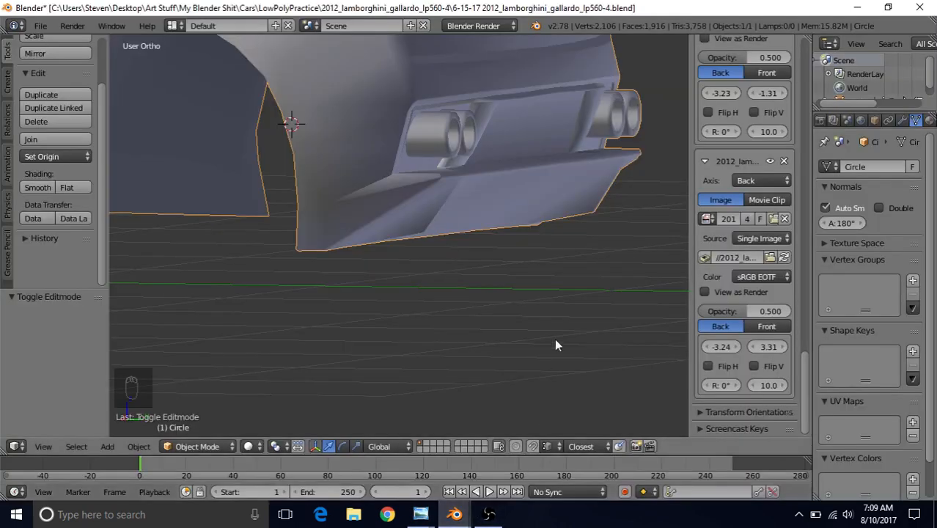
# - From the right view in wireframe, move the fin's tip edge another 0.003 along Y and restore solid shading
pyautogui.press('KP_3')
pyautogui.press('Tab')
pyautogui.press('z')
pyautogui.scroll(2, 511, 312)
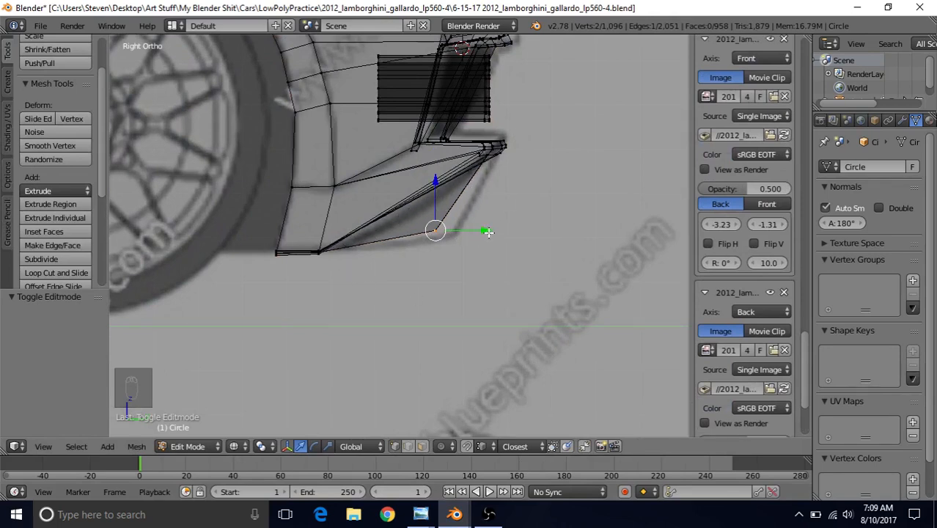
pyautogui.moveTo(488, 231); pyautogui.dragTo(489, 229)
pyautogui.press('z')
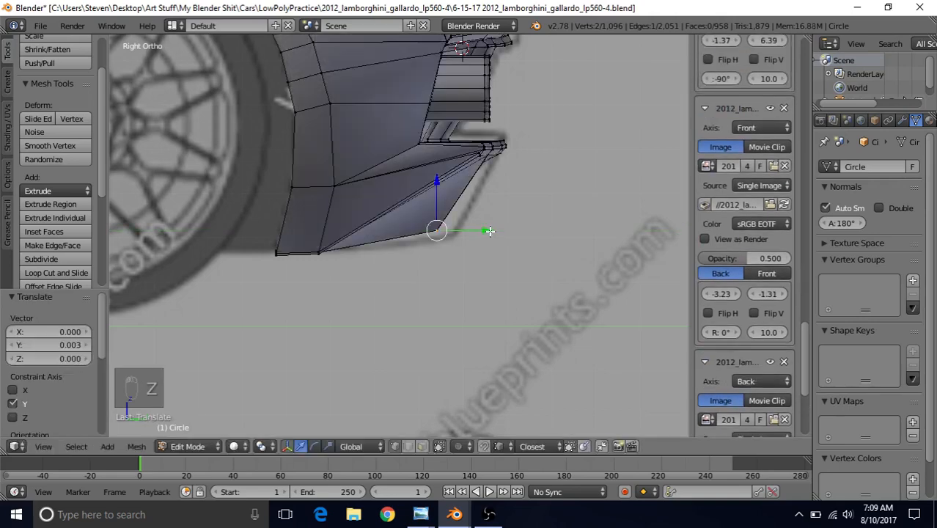
# - Examine the fin from behind in object mode and compare it with the white back1 reference photo, and return to Blender
pyautogui.press('Tab')
pyautogui.moveTo(491, 226)
pyautogui.mouseDown(button='middle')
pyautogui.moveTo(454, 169)
pyautogui.moveTo(382, 162)
pyautogui.moveTo(422, 211)
pyautogui.moveTo(373, 224)
pyautogui.moveTo(374, 237)
pyautogui.moveTo(411, 253)
pyautogui.moveTo(432, 179)
pyautogui.moveTo(422, 167)
pyautogui.moveTo(400, 205)
pyautogui.moveTo(383, 192)
pyautogui.moveTo(408, 206)
pyautogui.mouseUp(button='middle')
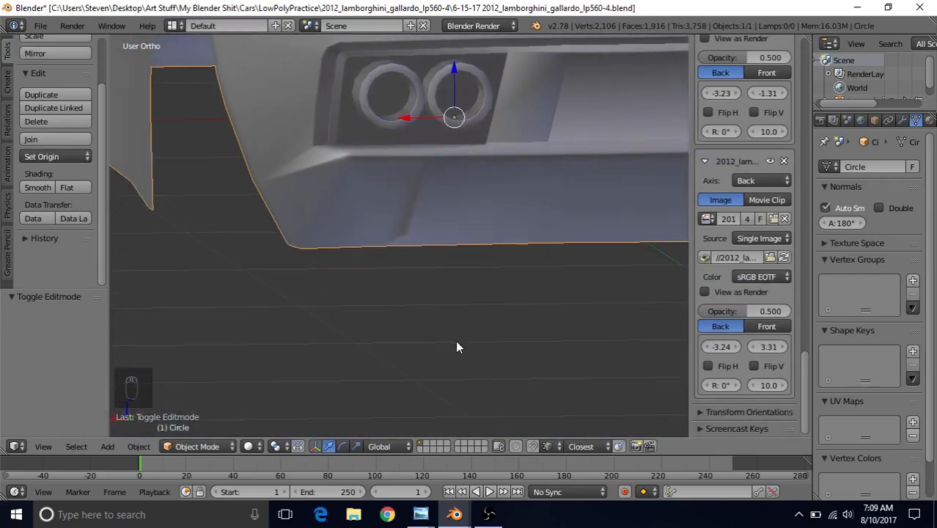
pyautogui.moveTo(456, 346); pyautogui.dragTo(425, 242, button='middle')
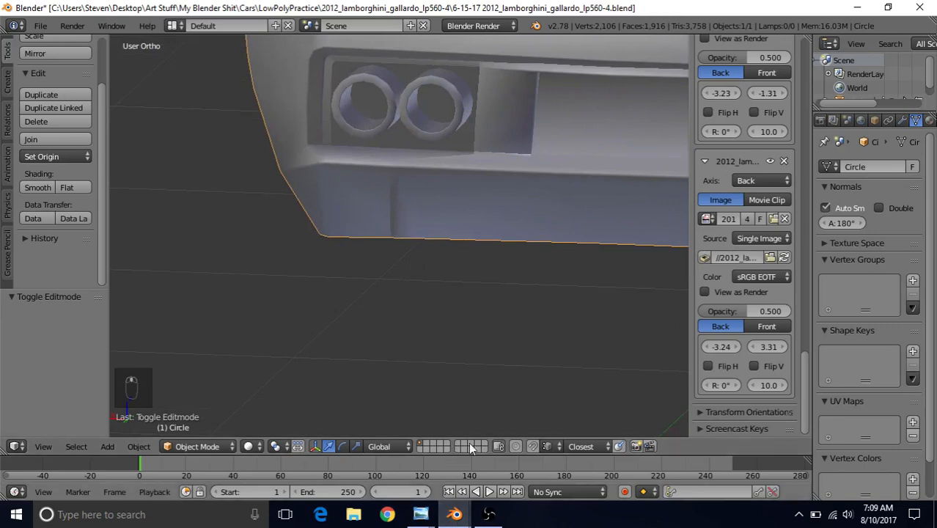
pyautogui.moveTo(420, 514)
pyautogui.click(572, 447)
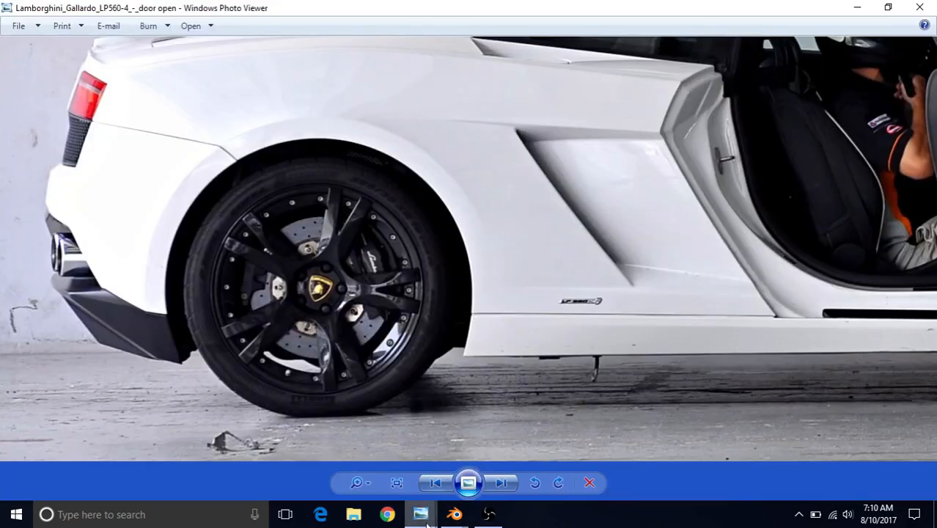
pyautogui.click(428, 520)
pyautogui.click(429, 467)
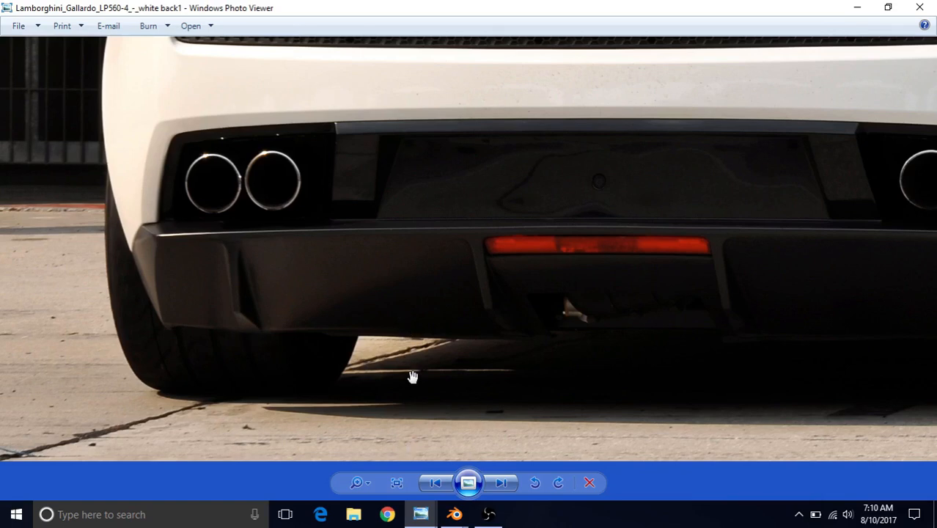
pyautogui.moveTo(453, 514)
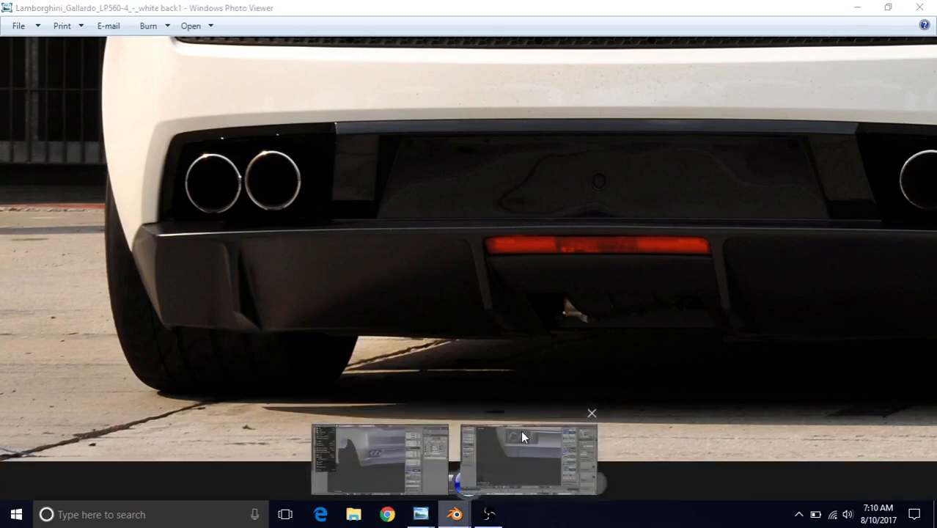
pyautogui.click(520, 430)
# - Bevel the fin's four long outer edges by 0.006 with one segment and check the shading in object mode
pyautogui.press('Tab')
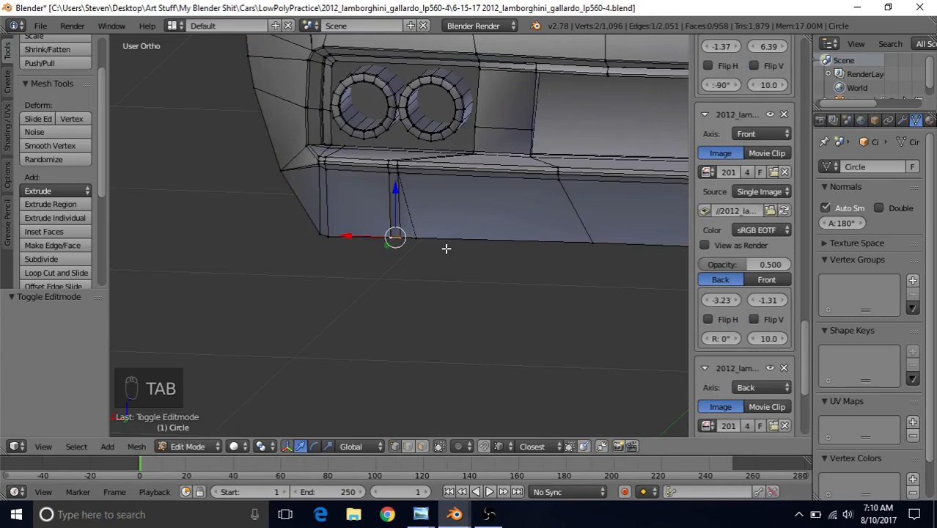
pyautogui.moveTo(446, 249); pyautogui.dragTo(430, 268, button='middle')
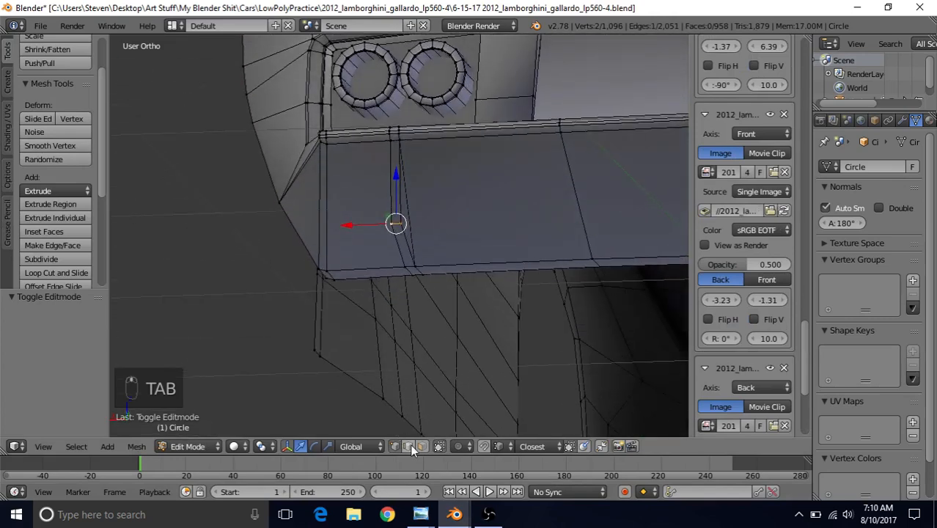
pyautogui.moveTo(445, 224); pyautogui.dragTo(418, 210, button='middle')
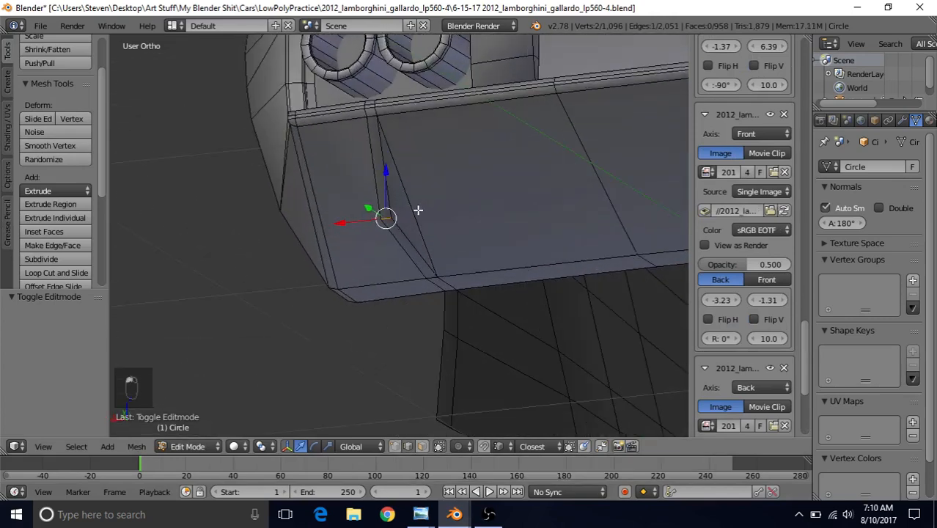
pyautogui.rightClick(408, 239)
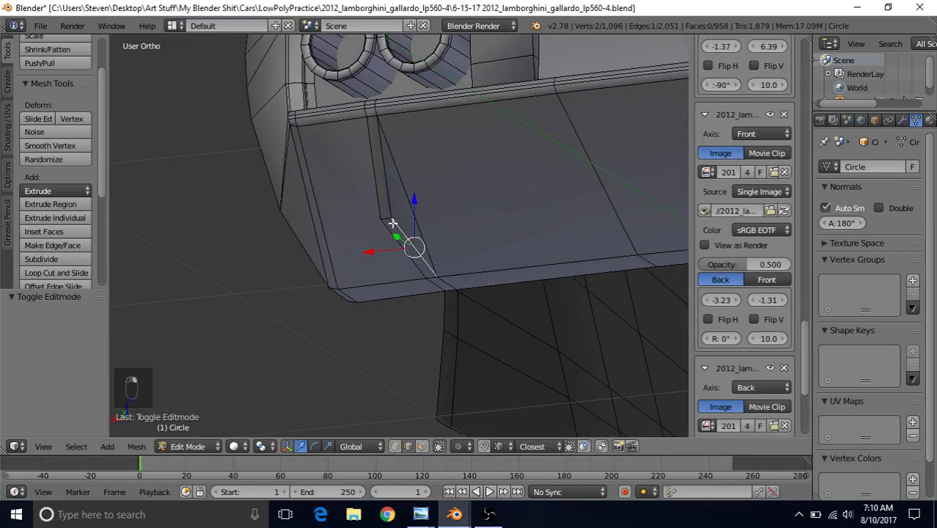
pyautogui.keyDown('shift'); pyautogui.rightClick(381, 160); pyautogui.keyUp('shift')
pyautogui.keyDown('shift'); pyautogui.rightClick(385, 222); pyautogui.keyUp('shift')
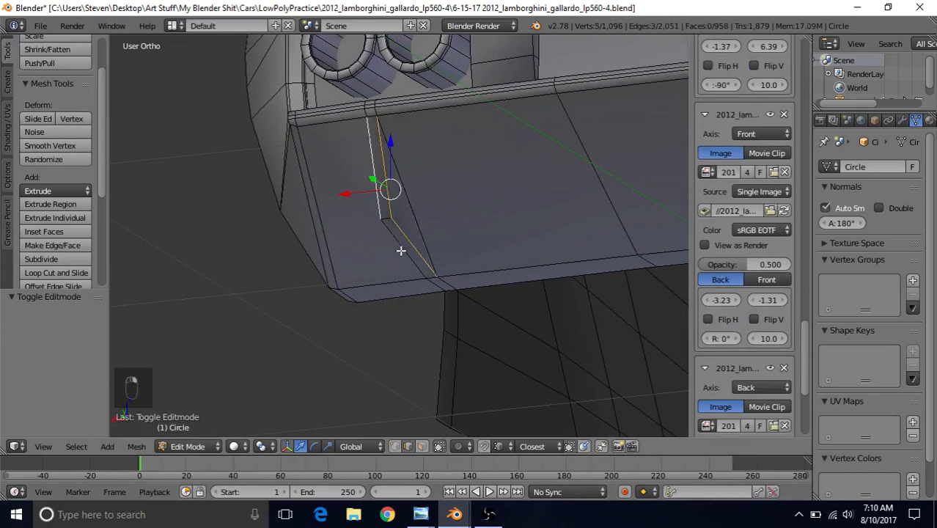
pyautogui.keyDown('shift'); pyautogui.rightClick(400, 251); pyautogui.keyUp('shift')
pyautogui.moveTo(434, 175)
pyautogui.mouseDown(button='middle')
pyautogui.moveTo(489, 163)
pyautogui.moveTo(442, 176)
pyautogui.mouseUp(button='middle')
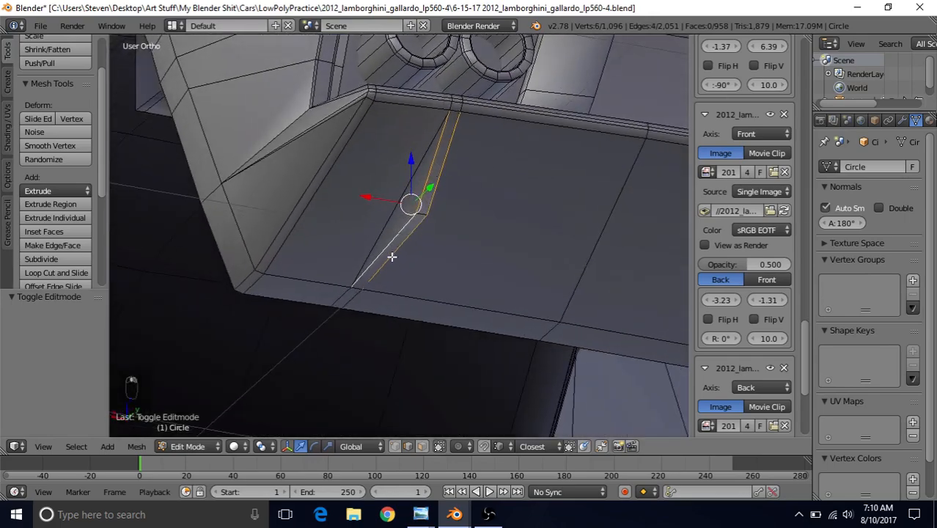
pyautogui.moveTo(391, 257); pyautogui.dragTo(422, 242, button='middle')
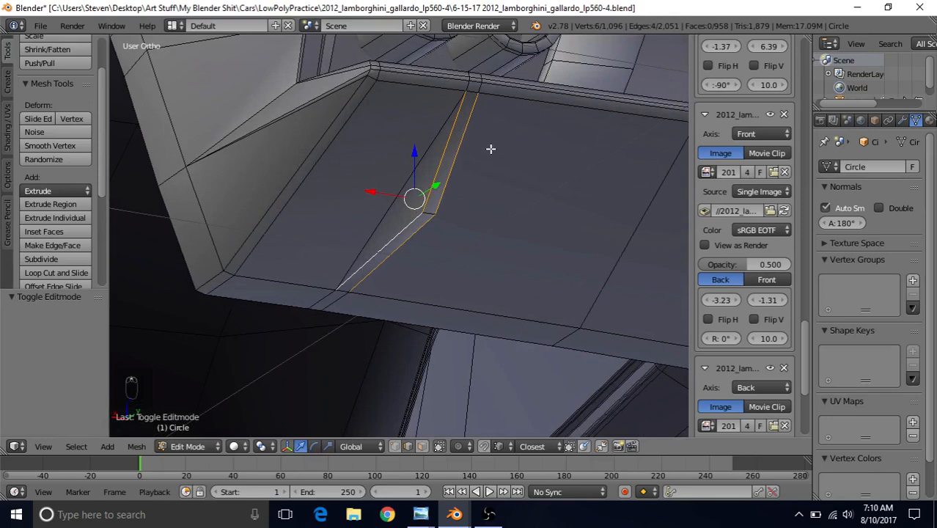
pyautogui.hotkey('ctrl', 'b')
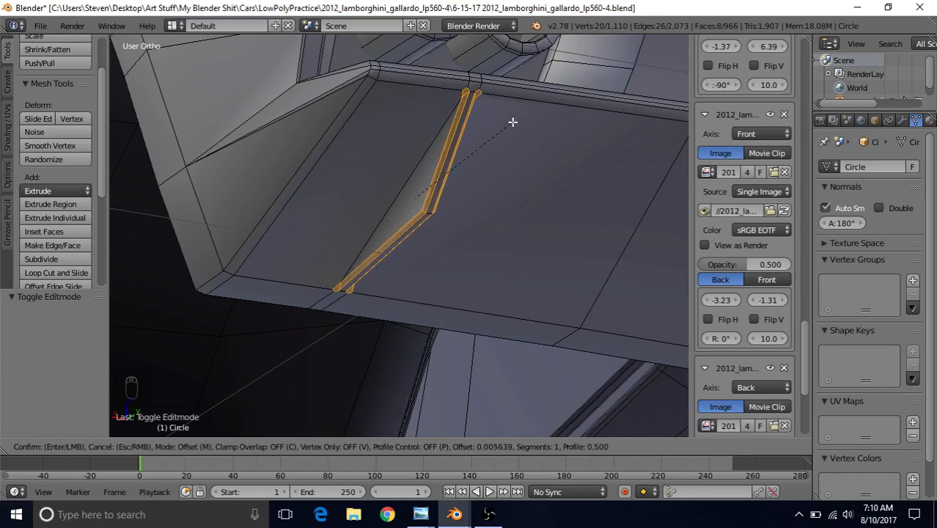
pyautogui.click(448, 147)
pyautogui.moveTo(434, 148); pyautogui.dragTo(419, 197, button='middle')
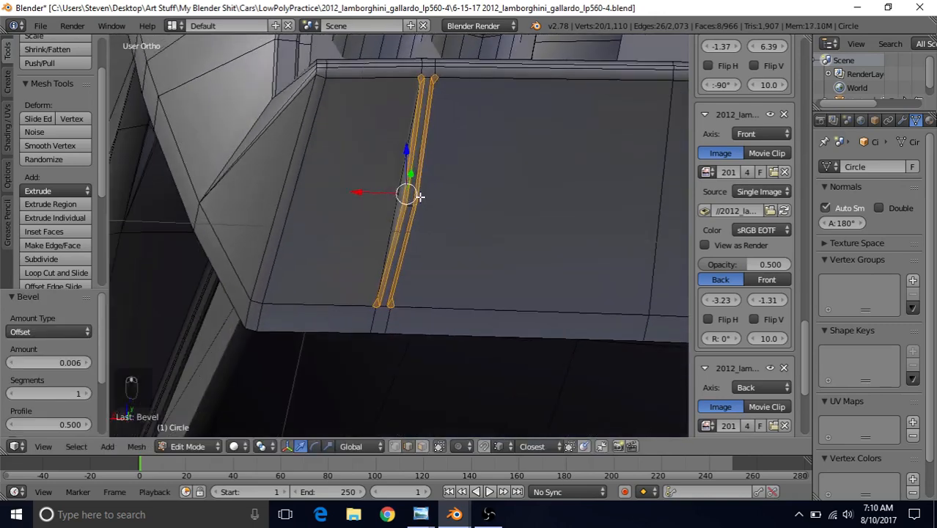
pyautogui.press('Tab')
pyautogui.scroll(-3, 382, 249)
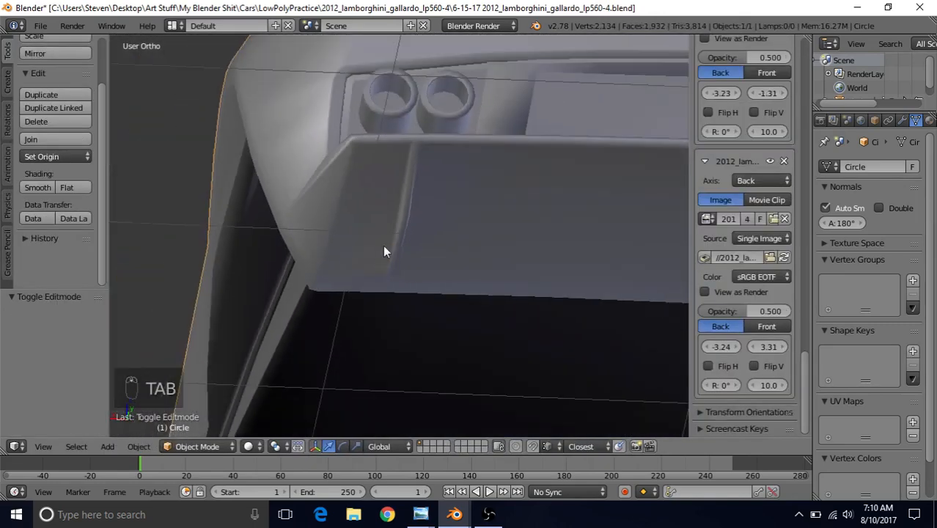
pyautogui.moveTo(383, 245); pyautogui.dragTo(409, 203, button='middle')
pyautogui.scroll(2, 401, 209)
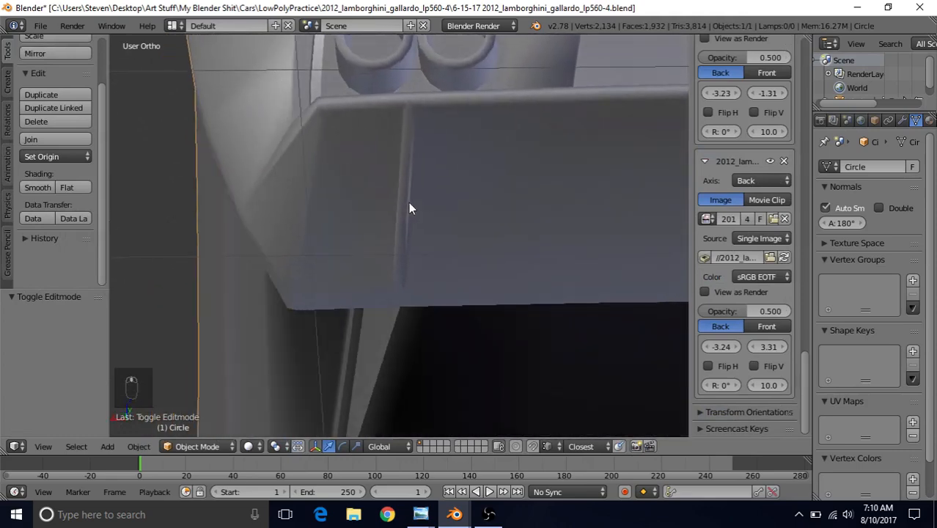
# - In vertex selection, connect the upper and lower bevel corner vertices along the fin's outboard base with a new edge
pyautogui.press('Tab')
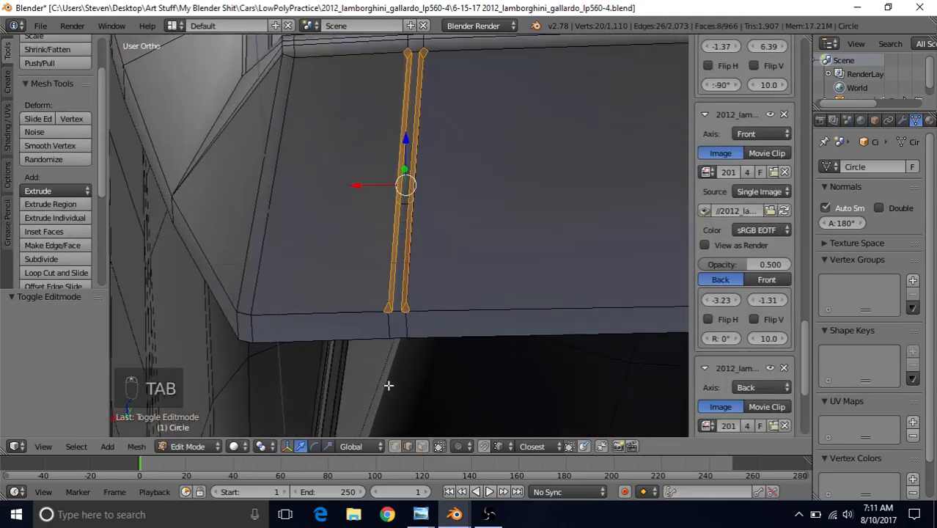
pyautogui.click(399, 448)
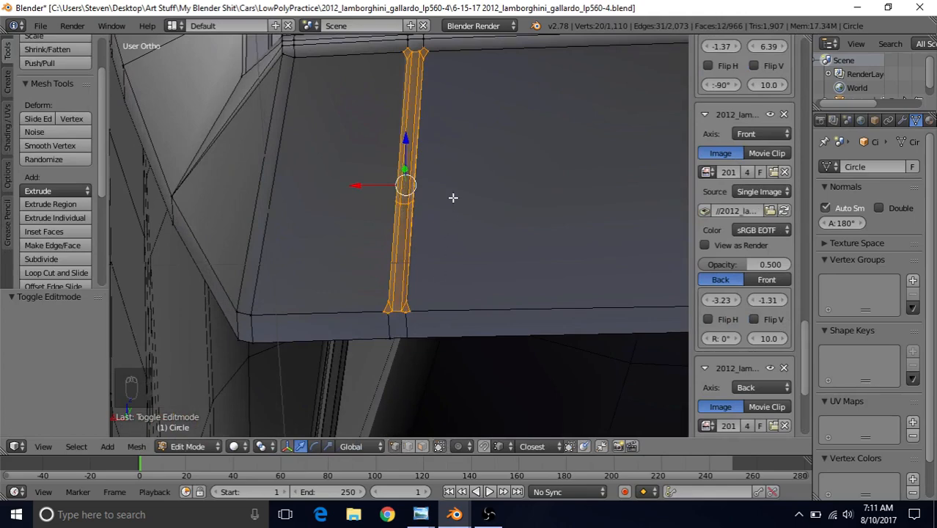
pyautogui.keyDown('shift'); pyautogui.moveTo(453, 197); pyautogui.dragTo(437, 295, button='middle'); pyautogui.keyUp('shift')
pyautogui.scroll(1, 424, 239)
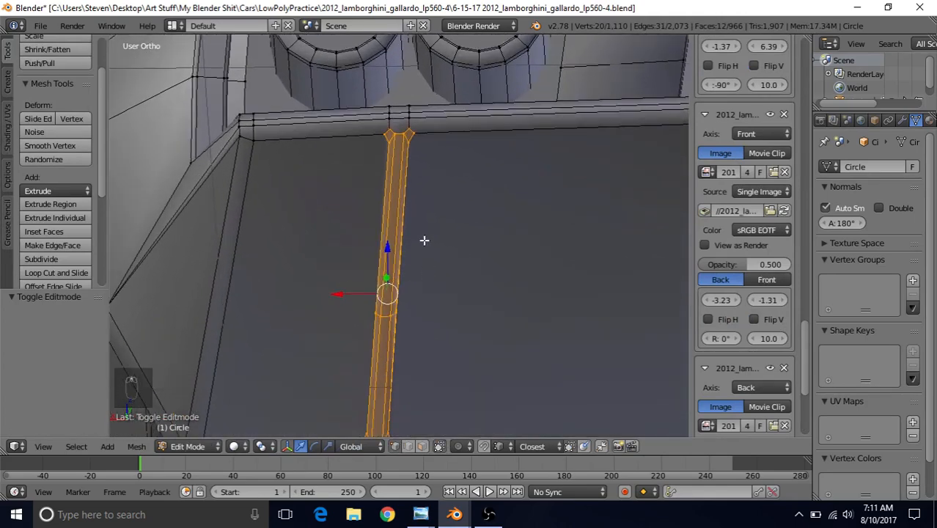
pyautogui.rightClick(369, 146)
pyautogui.keyDown('shift'); pyautogui.moveTo(387, 222); pyautogui.dragTo(437, 187, button='middle'); pyautogui.keyUp('shift')
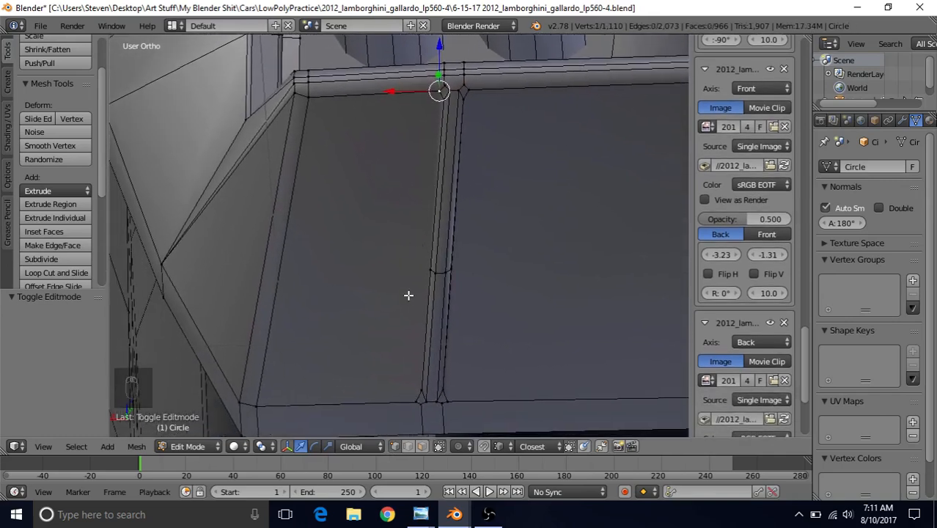
pyautogui.moveTo(408, 295)
pyautogui.mouseDown(button='middle')
pyautogui.moveTo(453, 296)
pyautogui.moveTo(423, 358)
pyautogui.mouseUp(button='middle')
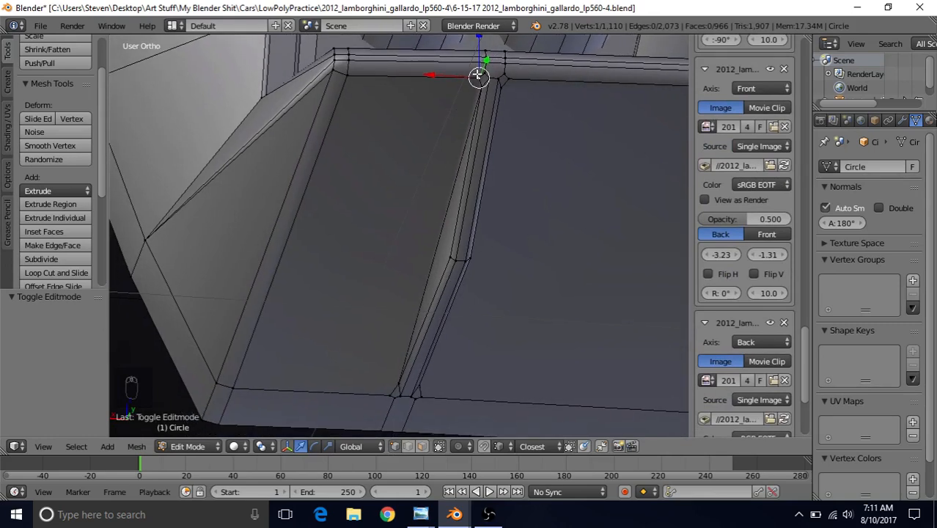
pyautogui.keyDown('shift'); pyautogui.rightClick(378, 387); pyautogui.keyUp('shift')
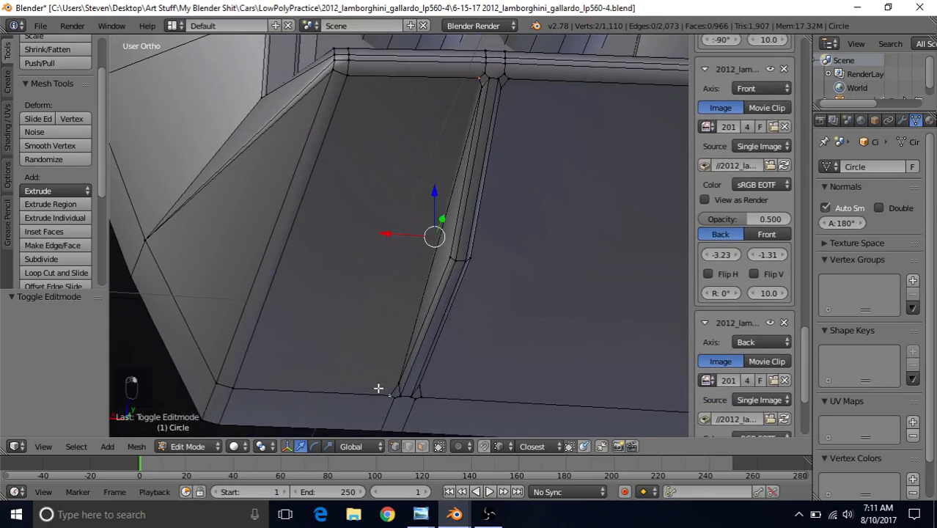
pyautogui.press('j')
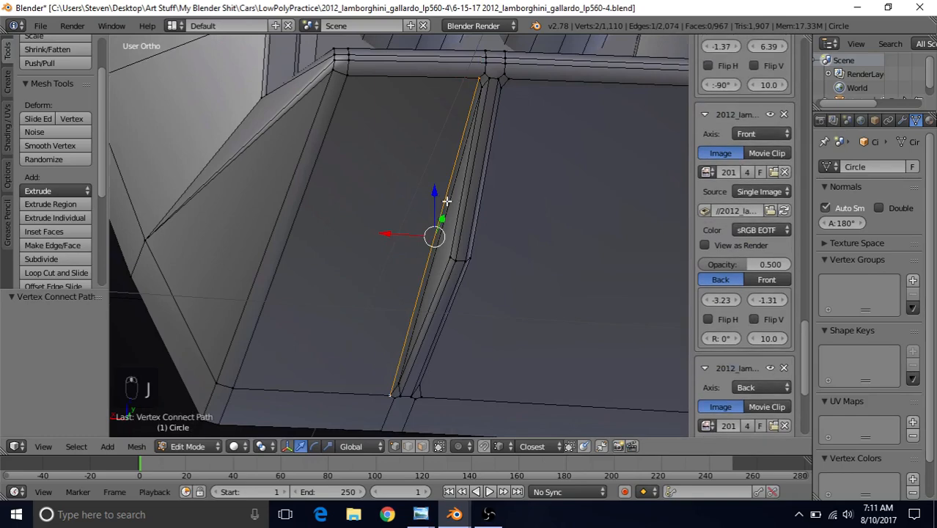
# - Connect the upper and lower bevel corner vertices along the fin's inboard base with a new edge
pyautogui.keyDown('shift'); pyautogui.moveTo(446, 201); pyautogui.dragTo(347, 189, button='middle'); pyautogui.keyUp('shift')
pyautogui.rightClick(411, 72)
pyautogui.moveTo(418, 189); pyautogui.dragTo(407, 193, button='middle')
pyautogui.keyDown('shift'); pyautogui.rightClick(348, 385); pyautogui.keyUp('shift')
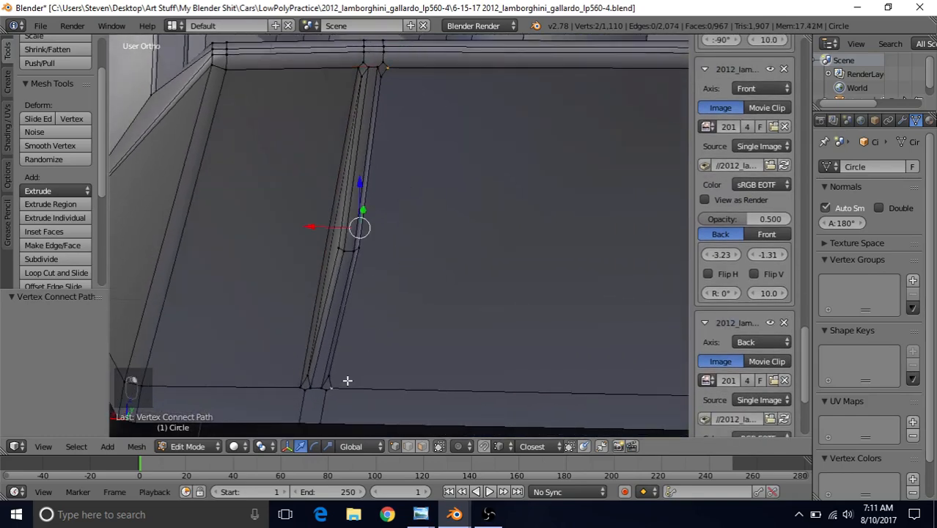
pyautogui.press('j')
pyautogui.keyDown('shift'); pyautogui.moveTo(419, 146); pyautogui.dragTo(412, 201, button='middle'); pyautogui.keyUp('shift')
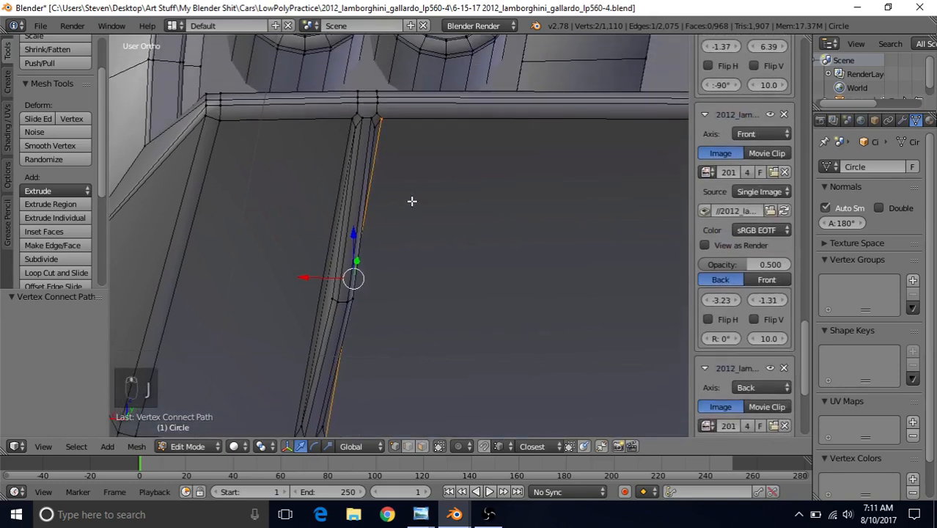
# - Connect the bevel corner vertices across the fin's upper end and across its lower end with new edges
pyautogui.rightClick(355, 109)
pyautogui.keyDown('shift'); pyautogui.rightClick(376, 108); pyautogui.keyUp('shift')
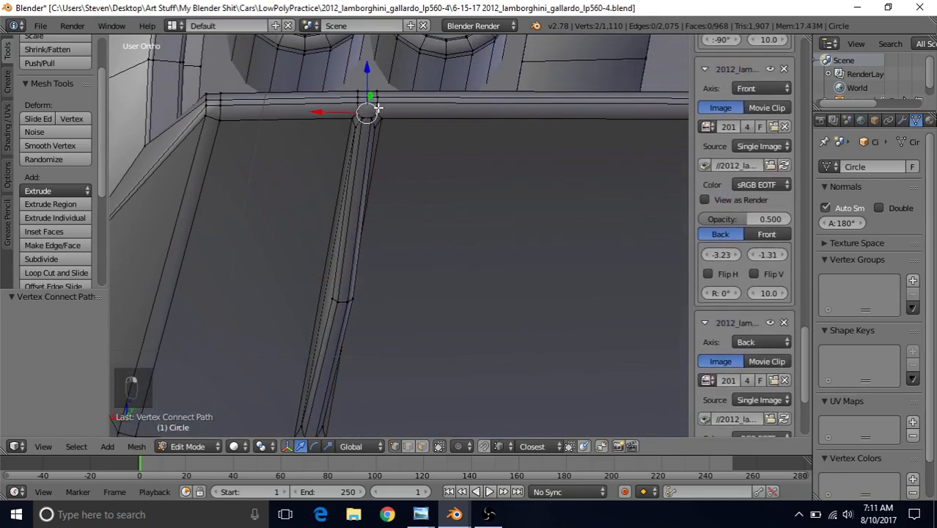
pyautogui.press('j')
pyautogui.keyDown('shift'); pyautogui.moveTo(372, 299); pyautogui.dragTo(374, 209, button='middle'); pyautogui.keyUp('shift')
pyautogui.rightClick(329, 297)
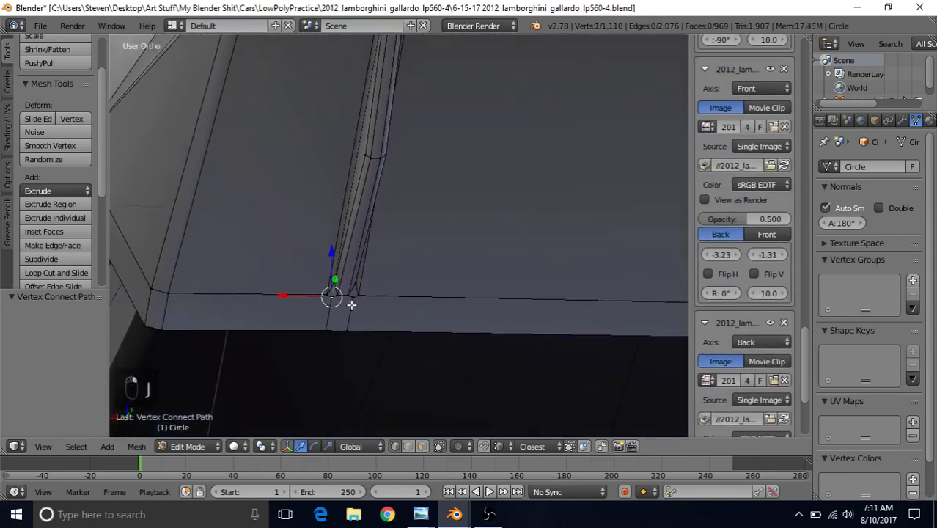
pyautogui.keyDown('shift'); pyautogui.rightClick(352, 301); pyautogui.keyUp('shift')
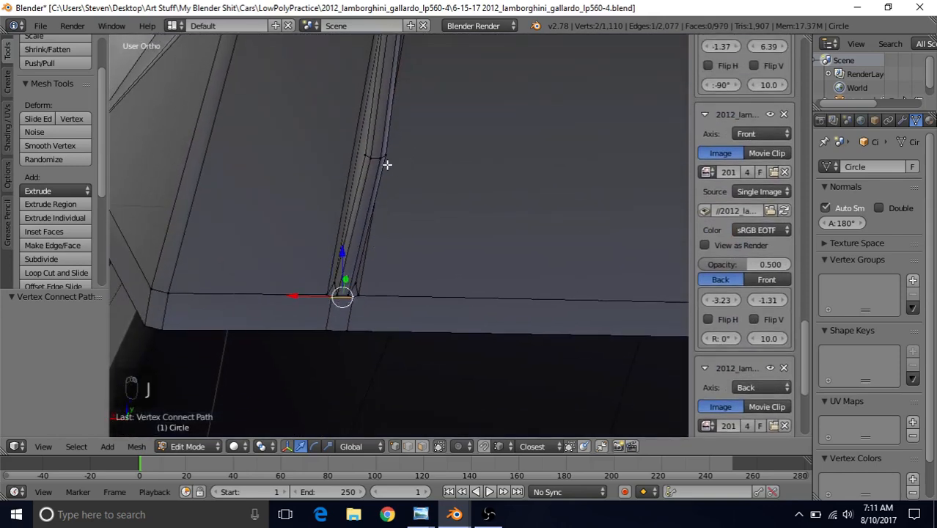
pyautogui.keyDown('shift'); pyautogui.moveTo(386, 164); pyautogui.dragTo(362, 277, button='middle'); pyautogui.keyUp('shift')
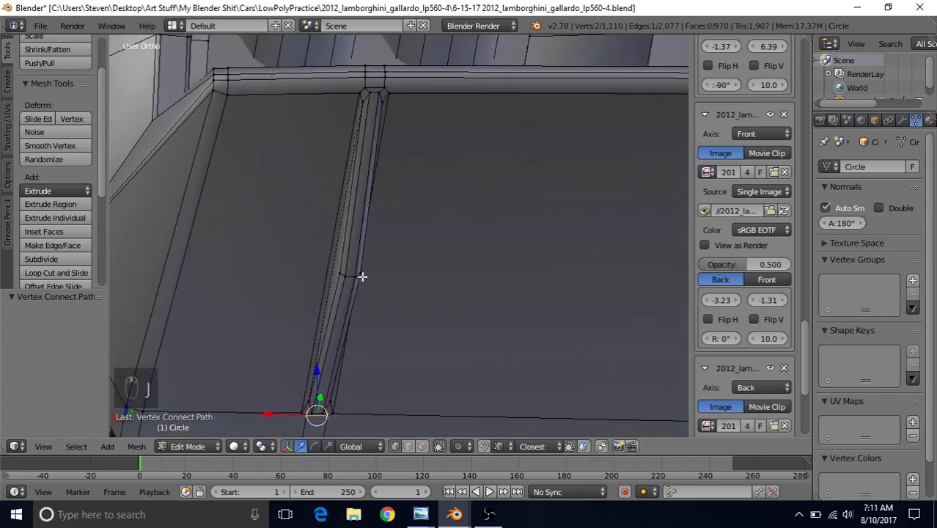
# - Examine the fin in object mode, compare it with the white back1 reference photo, and return to mesh editing in Blender
pyautogui.press('Tab')
pyautogui.moveTo(377, 222); pyautogui.dragTo(414, 184, button='middle')
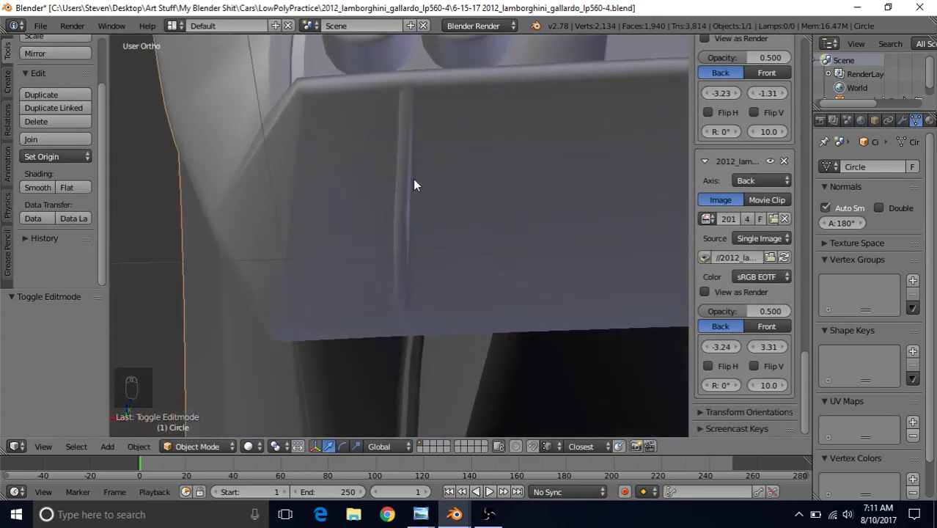
pyautogui.moveTo(420, 513)
pyautogui.click(409, 469)
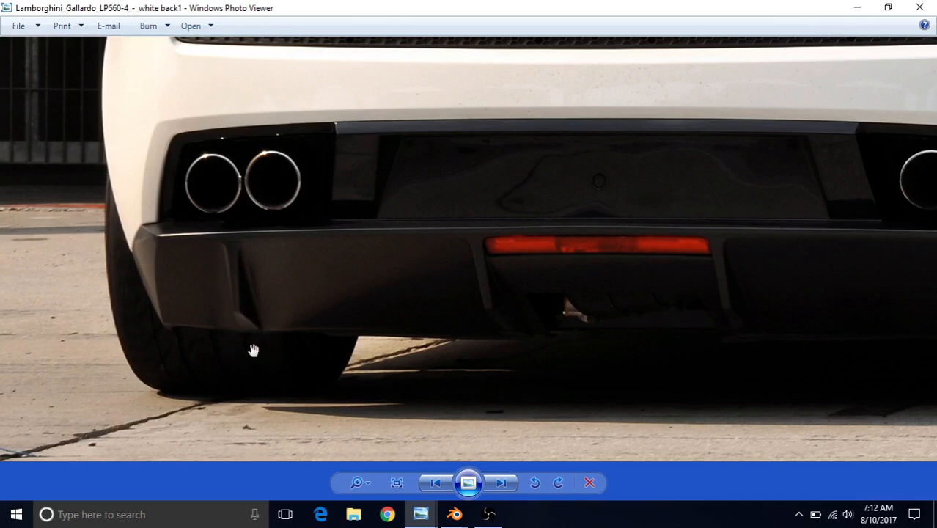
pyautogui.moveTo(454, 514)
pyautogui.click(500, 456)
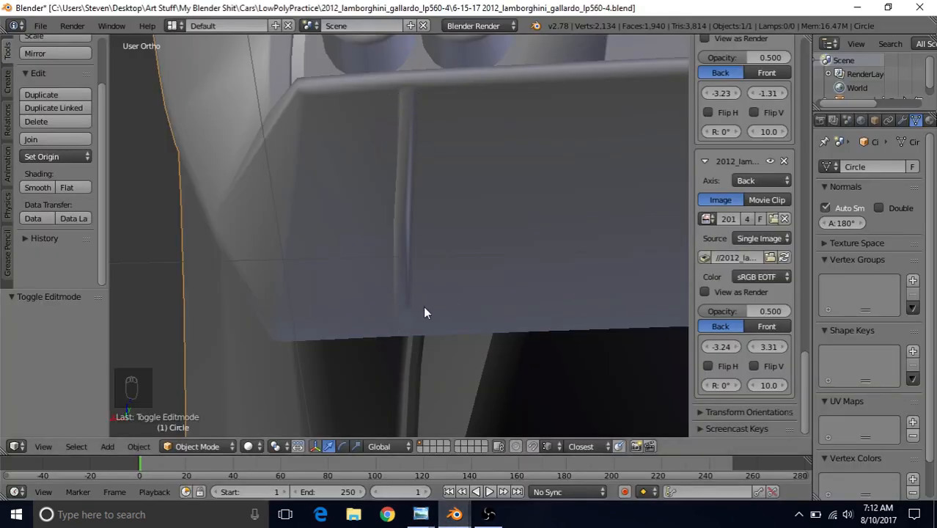
pyautogui.press('Tab')
pyautogui.keyDown('shift'); pyautogui.moveTo(426, 171); pyautogui.dragTo(412, 299, button='middle'); pyautogui.keyUp('shift')
pyautogui.scroll(2, 405, 270)
pyautogui.keyDown('shift'); pyautogui.scroll(2, 406, 268); pyautogui.keyUp('shift')
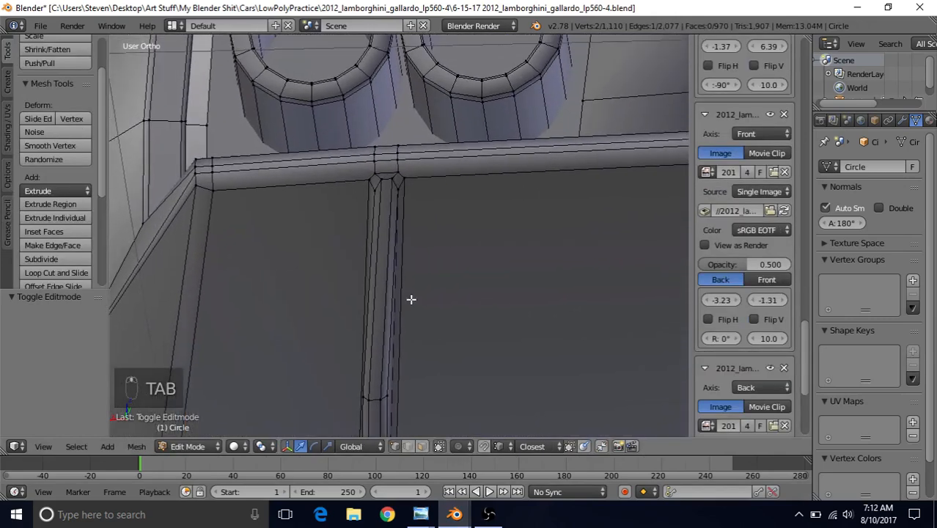
pyautogui.rightClick(403, 179)
pyautogui.keyDown('shift'); pyautogui.rightClick(405, 180); pyautogui.keyUp('shift')
pyautogui.keyDown('shift'); pyautogui.rightClick(402, 188); pyautogui.keyUp('shift')
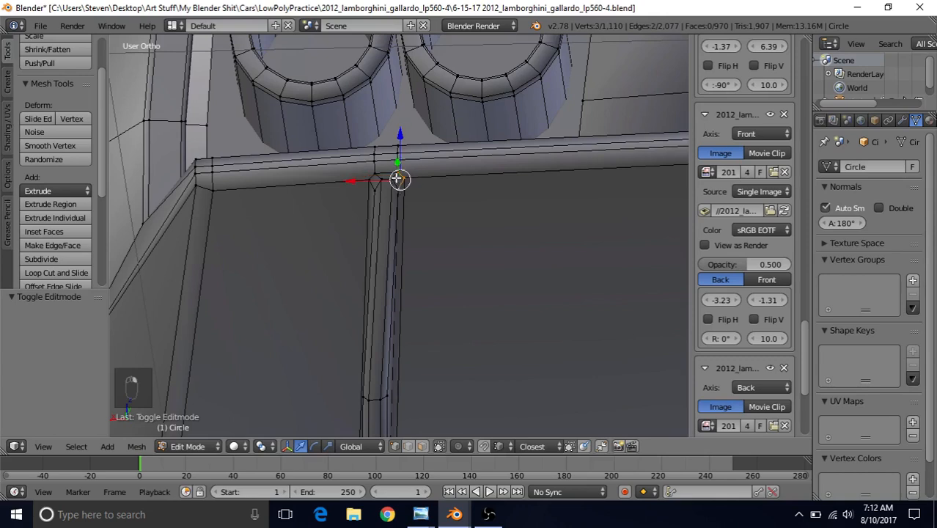
pyautogui.keyDown('shift'); pyautogui.rightClick(395, 177); pyautogui.keyUp('shift')
pyautogui.keyDown('shift'); pyautogui.rightClick(370, 168); pyautogui.keyUp('shift')
pyautogui.keyDown('shift'); pyautogui.rightClick(376, 179); pyautogui.keyUp('shift')
pyautogui.keyDown('shift'); pyautogui.rightClick(369, 191); pyautogui.keyUp('shift')
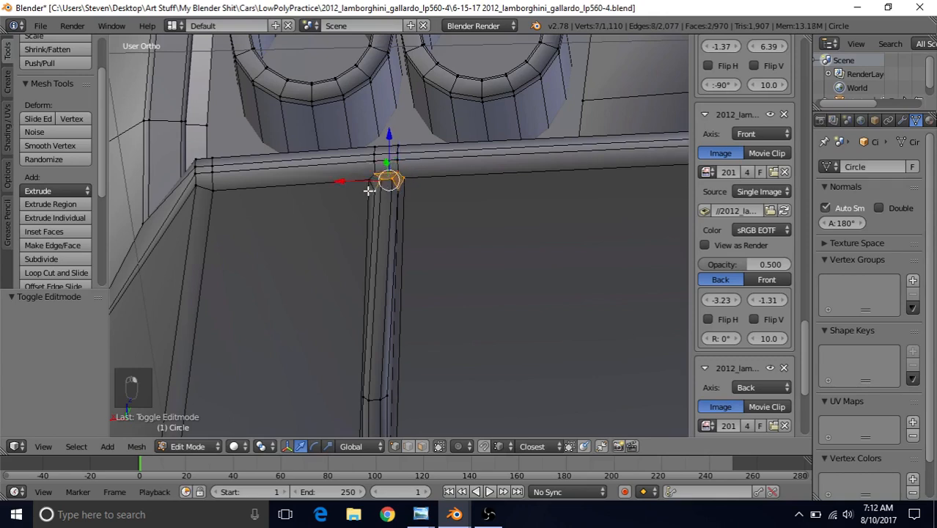
# - Move the four vertices of the fin's upper inboard corner toward the car's centre along X
pyautogui.rightClick(397, 172)
pyautogui.keyDown('shift'); pyautogui.rightClick(392, 178); pyautogui.keyUp('shift')
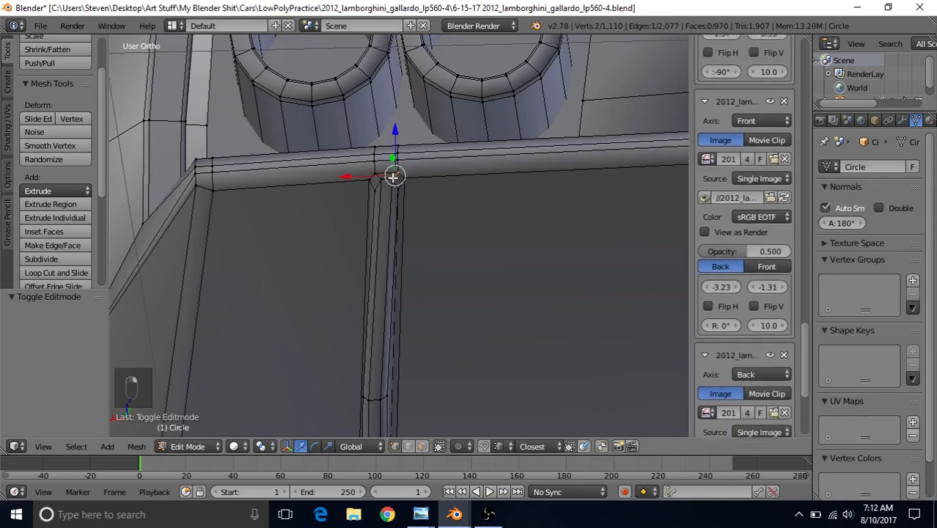
pyautogui.keyDown('shift'); pyautogui.rightClick(399, 189); pyautogui.keyUp('shift')
pyautogui.keyDown('shift'); pyautogui.rightClick(407, 178); pyautogui.keyUp('shift')
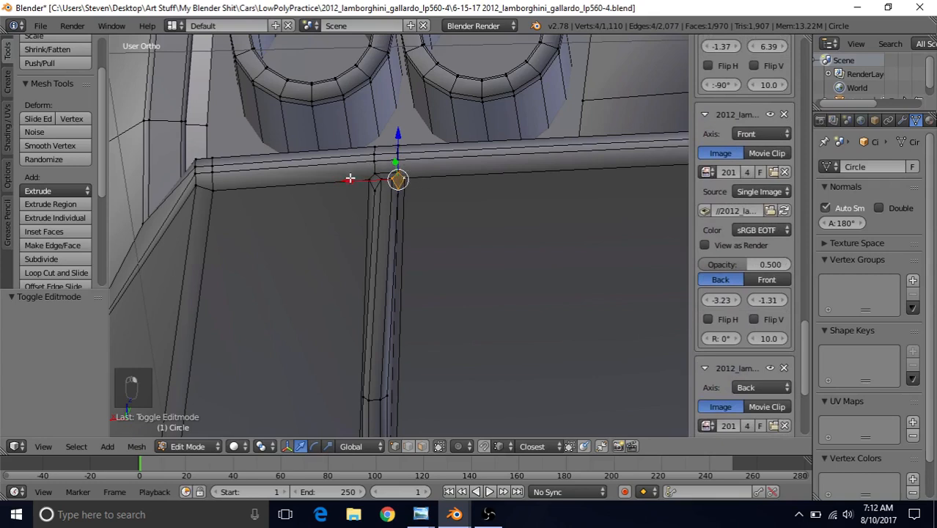
pyautogui.moveTo(345, 182); pyautogui.dragTo(312, 182)
# - Move the four vertices of the fin's upper outboard corner 0.014 along X, away from the car's centre
pyautogui.rightClick(376, 172)
pyautogui.keyDown('shift'); pyautogui.rightClick(381, 179); pyautogui.keyUp('shift')
pyautogui.keyDown('shift'); pyautogui.rightClick(376, 189); pyautogui.keyUp('shift')
pyautogui.keyDown('shift'); pyautogui.rightClick(367, 181); pyautogui.keyUp('shift')
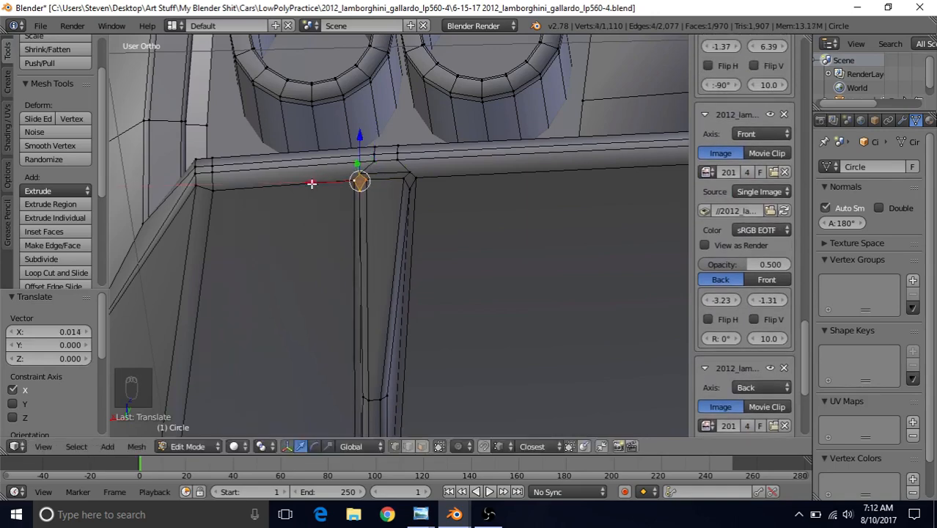
# - Examine the widened upper end of the fin in object mode against the white back1 photo and return to Blender
pyautogui.press('Tab')
pyautogui.scroll(-3, 350, 312)
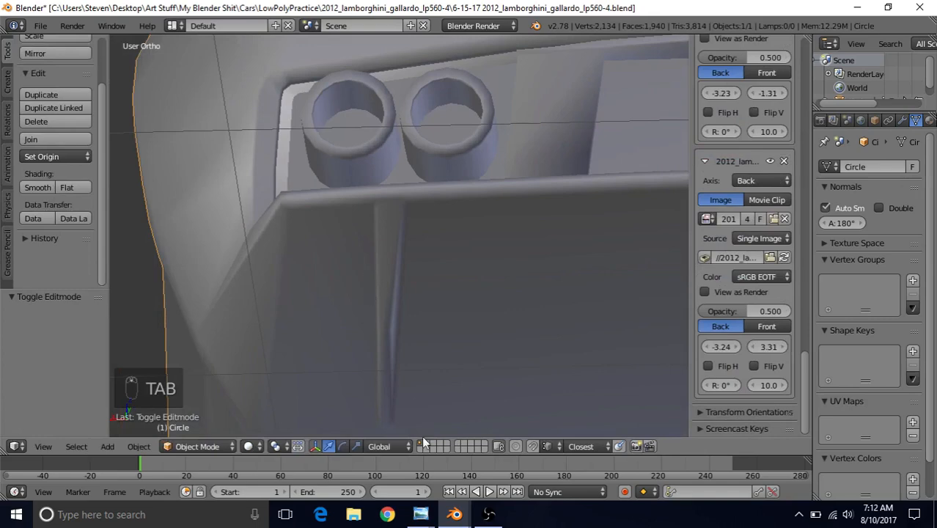
pyautogui.moveTo(420, 514)
pyautogui.click(416, 469)
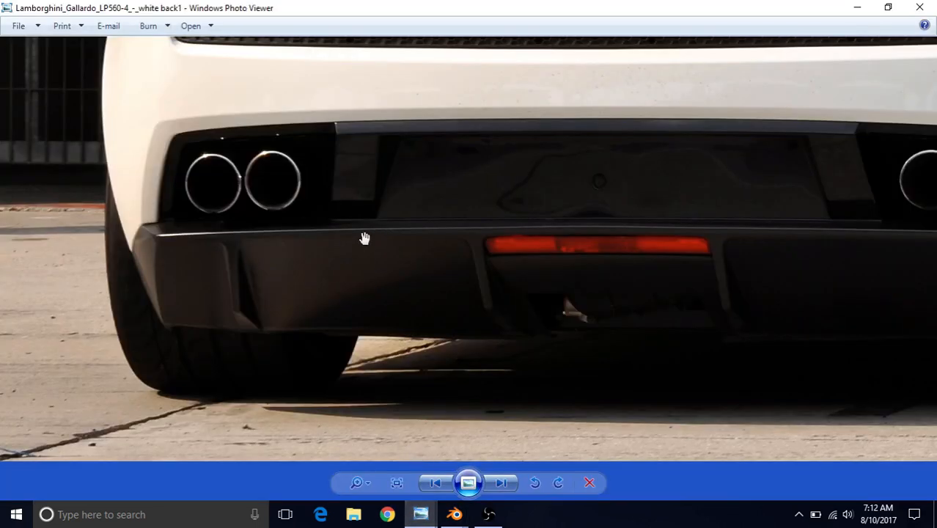
pyautogui.moveTo(455, 514)
pyautogui.click(471, 469)
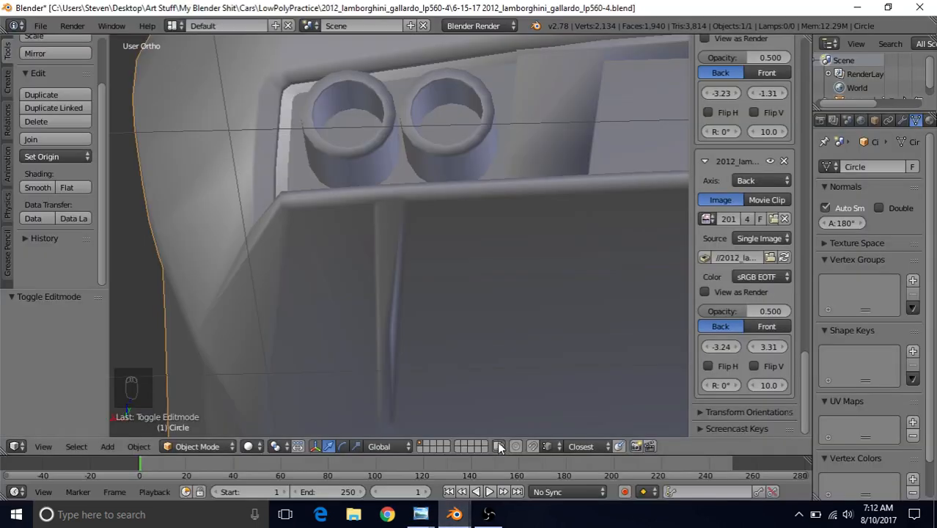
# - Nudge the four vertices of the fin's upper inboard corner slightly outboard along X and check the shading in object mode
pyautogui.press('Tab')
pyautogui.rightClick(405, 193)
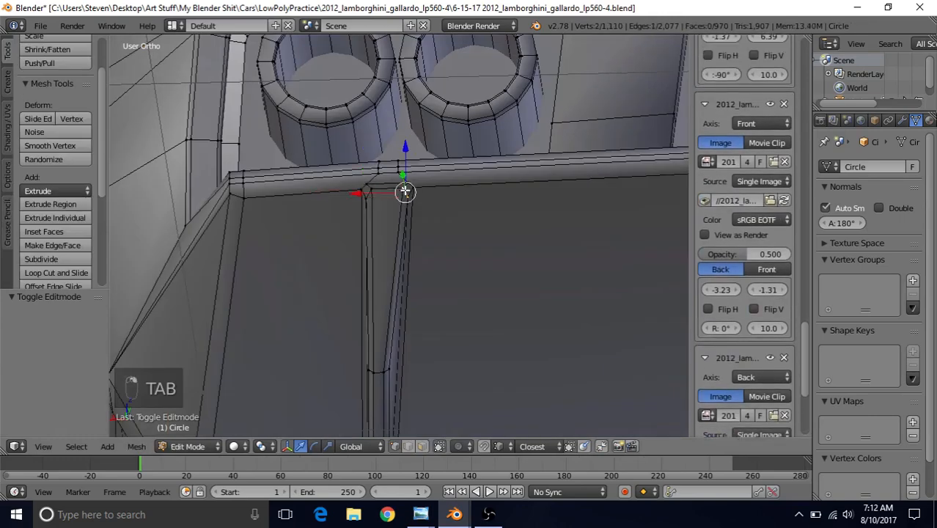
pyautogui.keyDown('shift'); pyautogui.rightClick(412, 188); pyautogui.keyUp('shift')
pyautogui.keyDown('shift'); pyautogui.rightClick(401, 189); pyautogui.keyUp('shift')
pyautogui.moveTo(363, 192); pyautogui.dragTo(357, 191)
pyautogui.press('Tab')
pyautogui.scroll(-3, 359, 242)
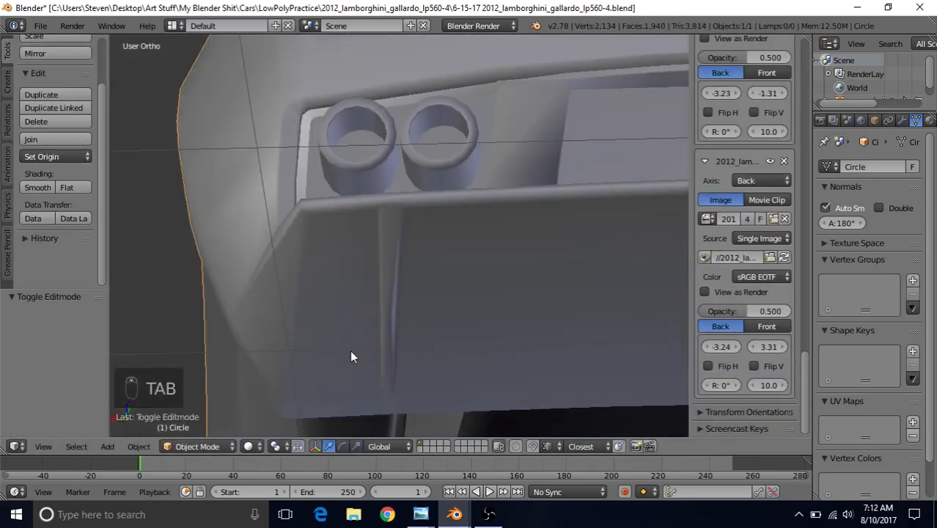
pyautogui.scroll(3, 388, 226)
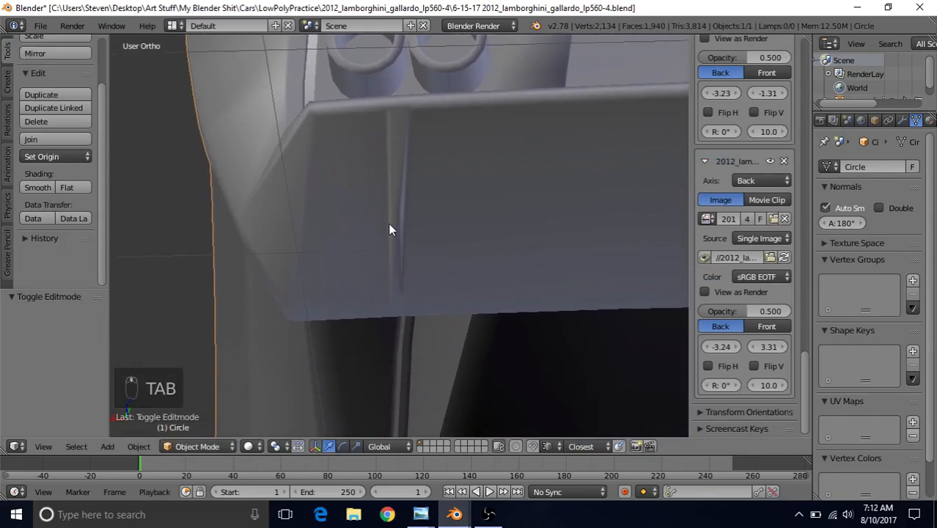
# - Move the four vertices of the fin's lower inboard corner by -0.031 along X to widen its base
pyautogui.press('Tab')
pyautogui.scroll(3, 357, 302)
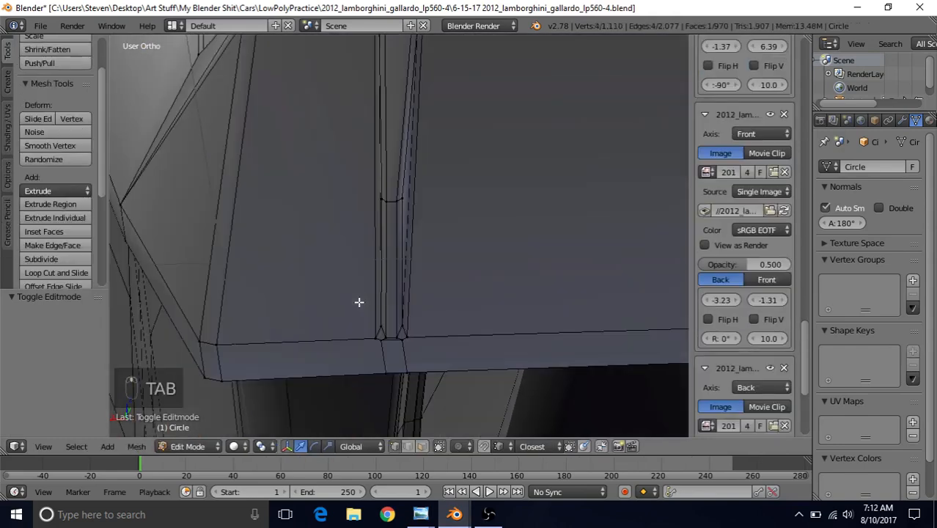
pyautogui.rightClick(401, 335)
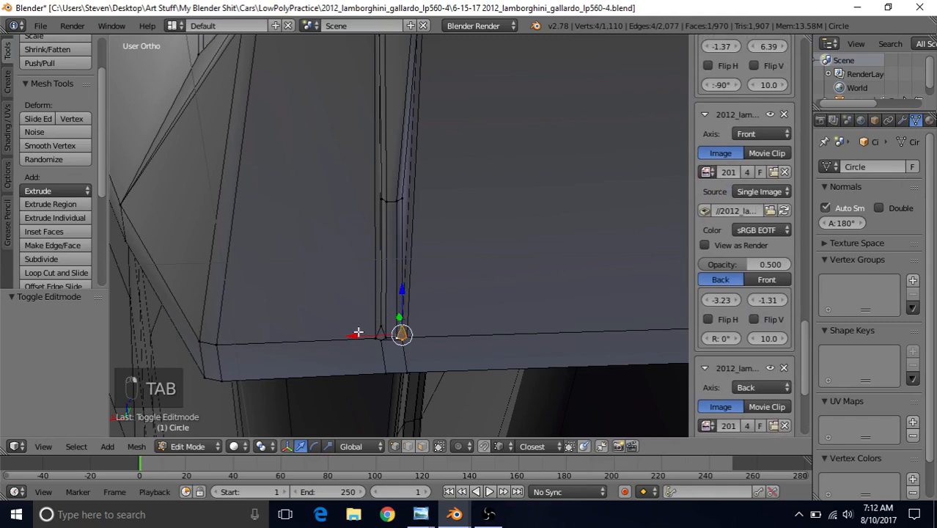
pyautogui.moveTo(357, 332); pyautogui.dragTo(386, 337)
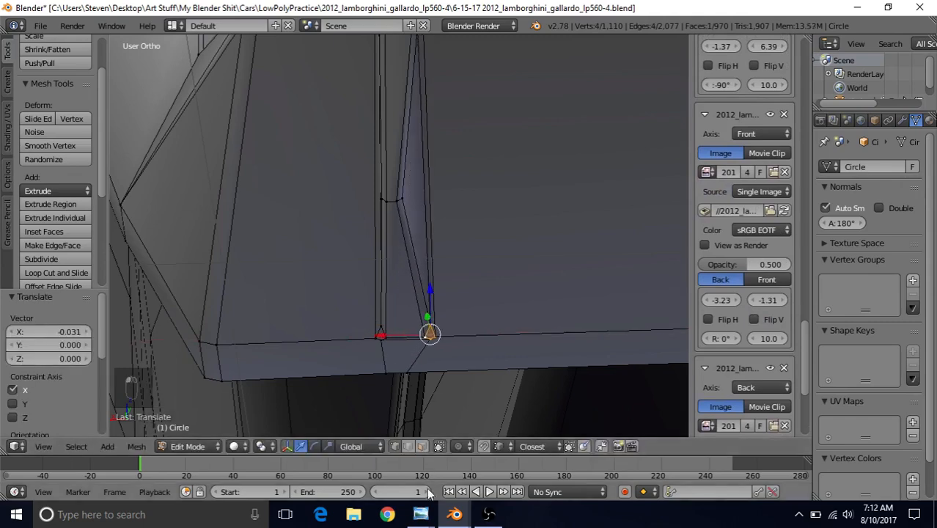
# - Consult the white back1 photo, move the four vertices of the fin's lower outboard corner 0.025 along X, and check in object mode
pyautogui.moveTo(422, 514)
pyautogui.click(429, 448)
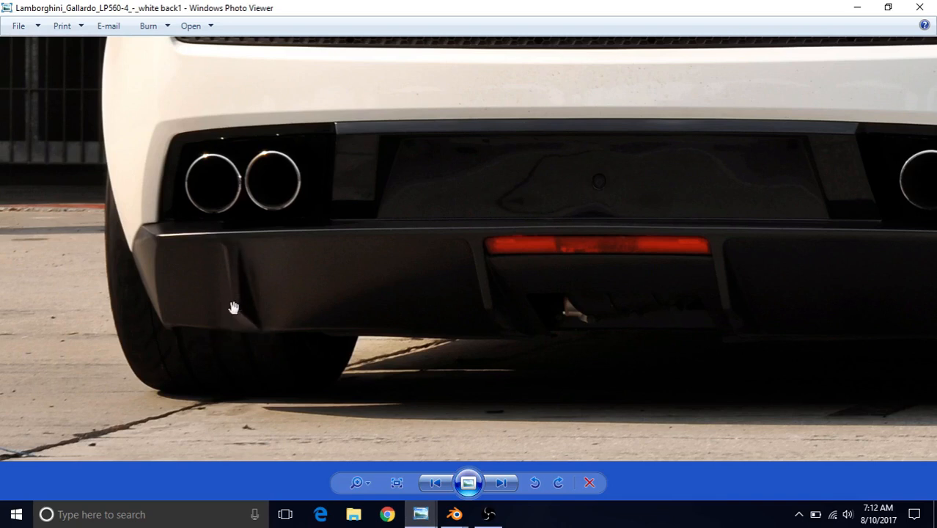
pyautogui.click(455, 513)
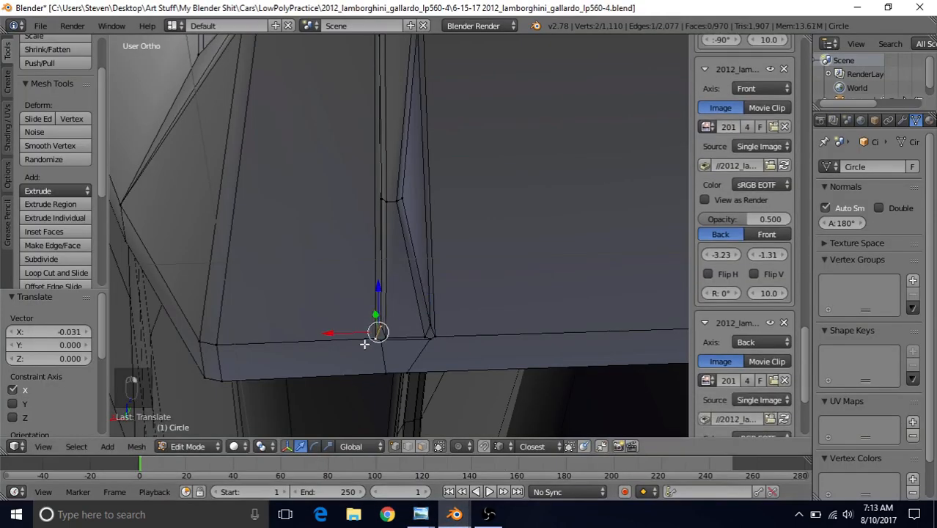
pyautogui.press('g')
pyautogui.press('x')
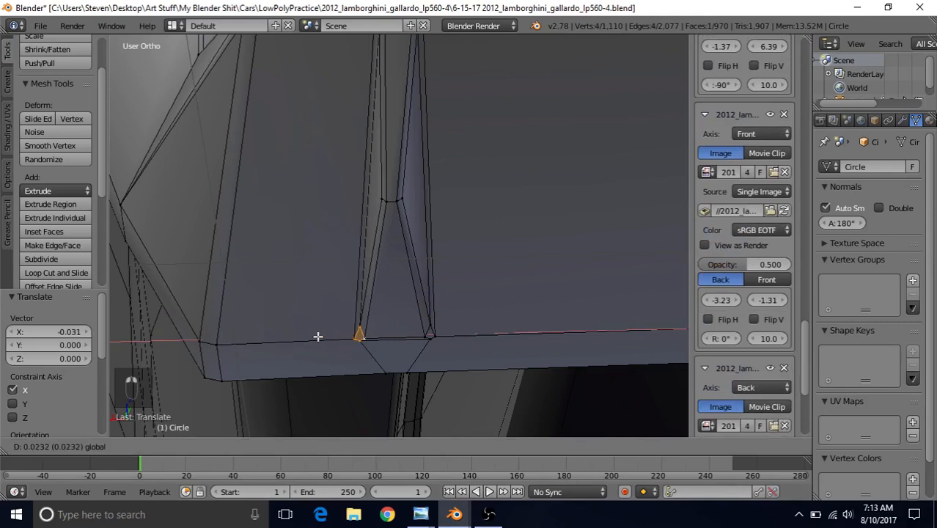
pyautogui.click(316, 336)
pyautogui.scroll(-2, 358, 239)
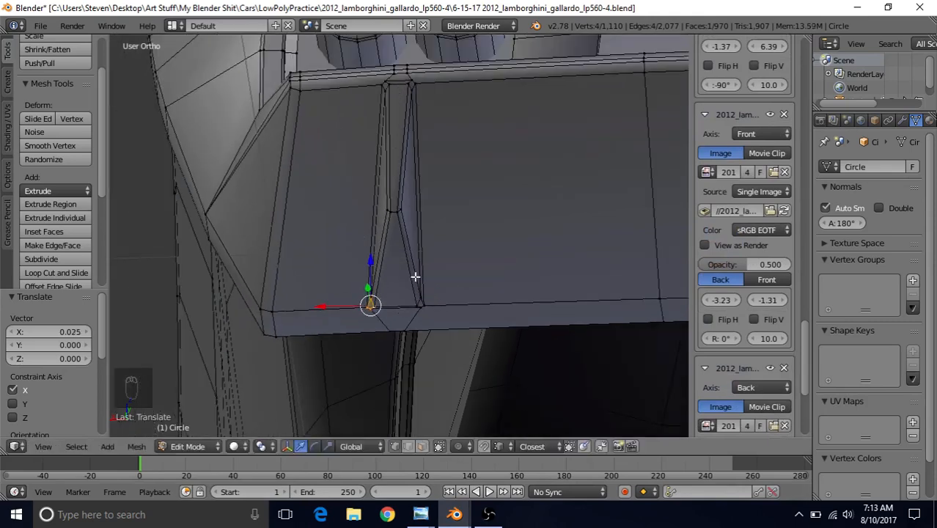
pyautogui.press('Tab')
pyautogui.moveTo(395, 133); pyautogui.dragTo(431, 184, button='middle')
pyautogui.scroll(3, 414, 225)
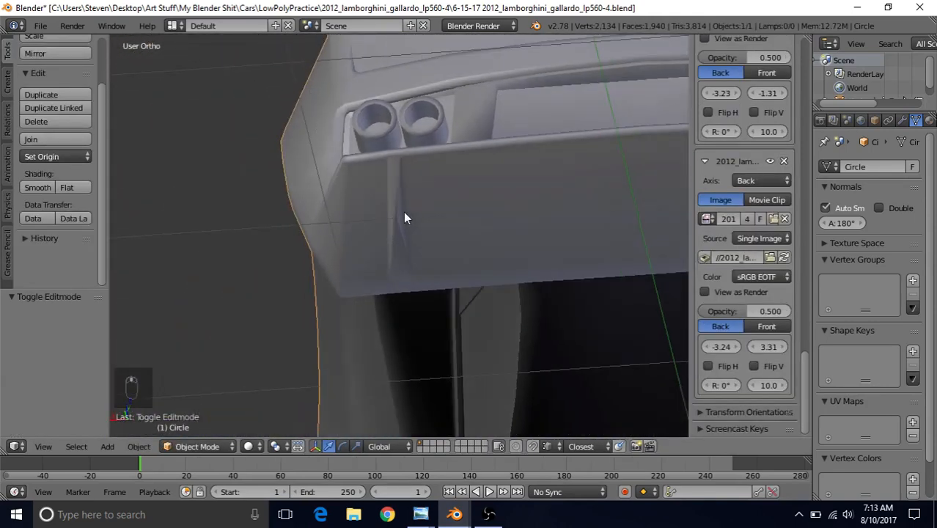
# - Nudge the fin's lower outboard corner vertices slightly further outboard along X and inspect the fin from behind in object mode
pyautogui.press('Tab')
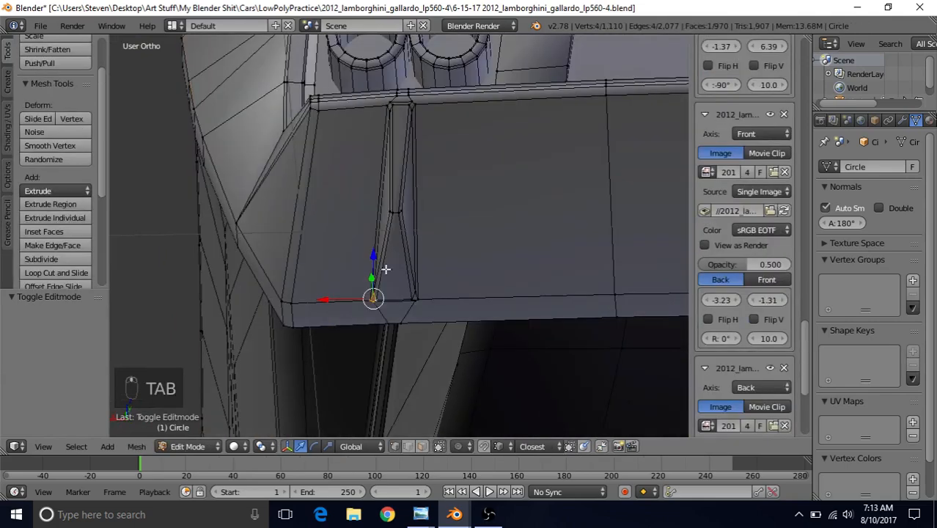
pyautogui.press('g')
pyautogui.press('x')
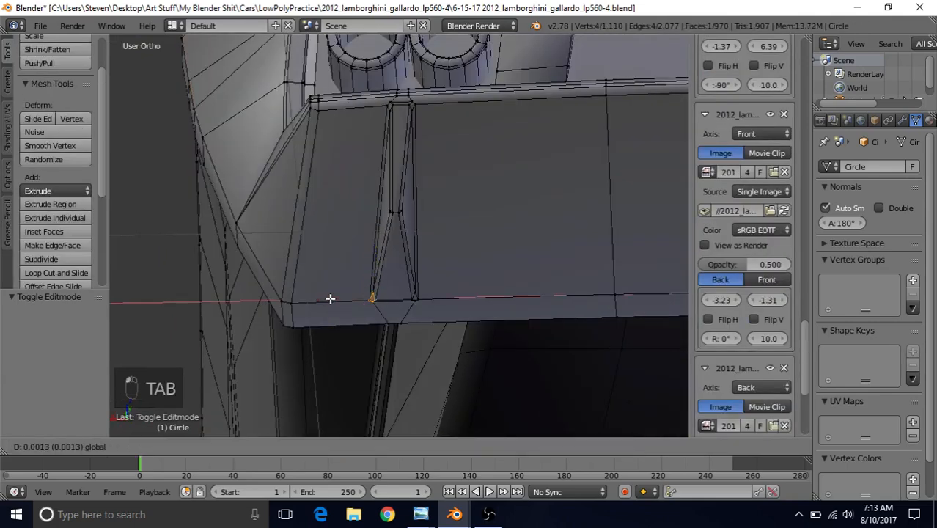
pyautogui.moveTo(330, 298); pyautogui.dragTo(329, 298)
pyautogui.press('Tab')
pyautogui.scroll(-5, 329, 298)
pyautogui.moveTo(417, 187); pyautogui.dragTo(407, 153, button='middle')
pyautogui.scroll(3, 444, 211)
# - Merge the two adjacent vertices on the bumper edge at the fin's lower outboard corner at their center
pyautogui.press('Tab')
pyautogui.scroll(2, 440, 211)
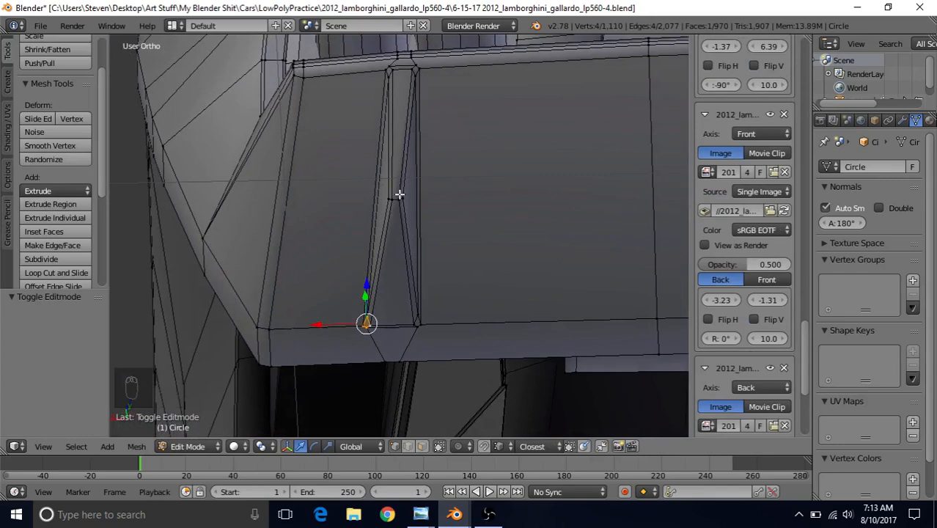
pyautogui.keyDown('shift'); pyautogui.moveTo(399, 194); pyautogui.dragTo(418, 145, button='middle'); pyautogui.keyUp('shift')
pyautogui.scroll(2, 376, 247)
pyautogui.keyDown('shift'); pyautogui.moveTo(395, 254); pyautogui.dragTo(422, 182, button='middle'); pyautogui.keyUp('shift')
pyautogui.rightClick(402, 228)
pyautogui.scroll(3, 424, 180)
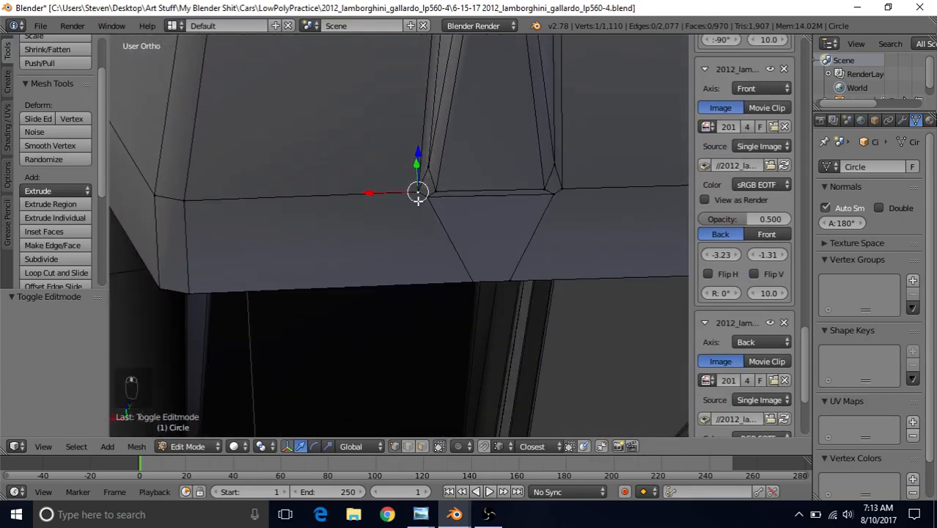
pyautogui.keyDown('shift'); pyautogui.rightClick(431, 199); pyautogui.keyUp('shift')
pyautogui.hotkey('alt', 'm')
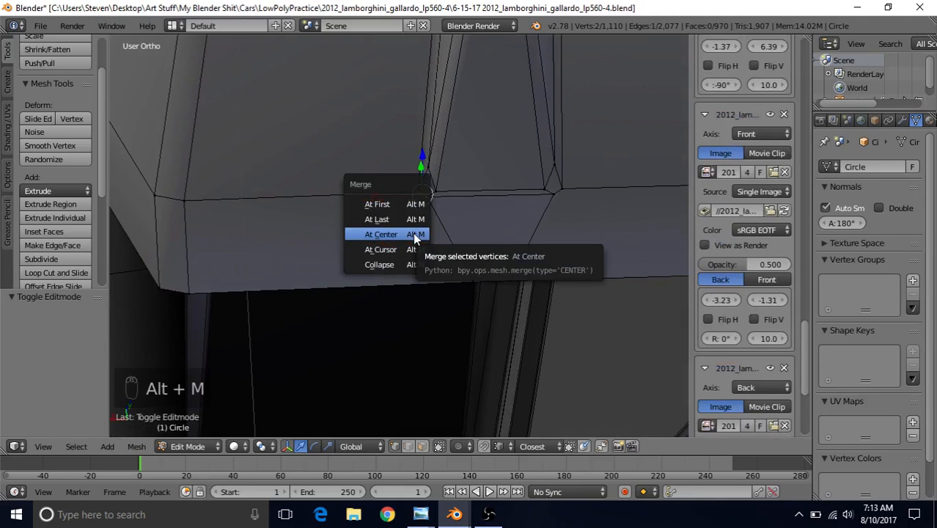
pyautogui.click(414, 235)
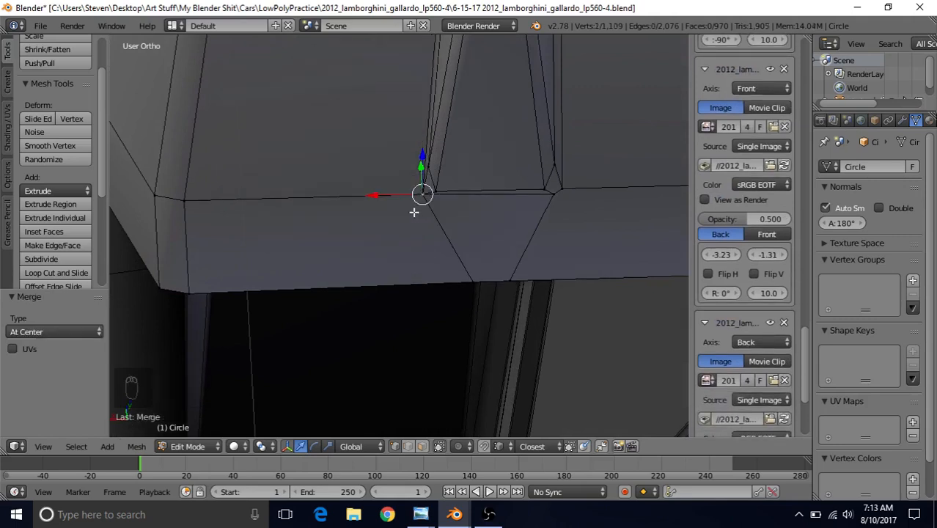
# - Slide the fin's lower outboard corner vertex by 0.023 outboard along the bumper edge and 0.038 down the diagonal edge, checking in object mode
pyautogui.keyDown('shift'); pyautogui.moveTo(389, 164); pyautogui.dragTo(381, 174, button='middle'); pyautogui.keyUp('shift')
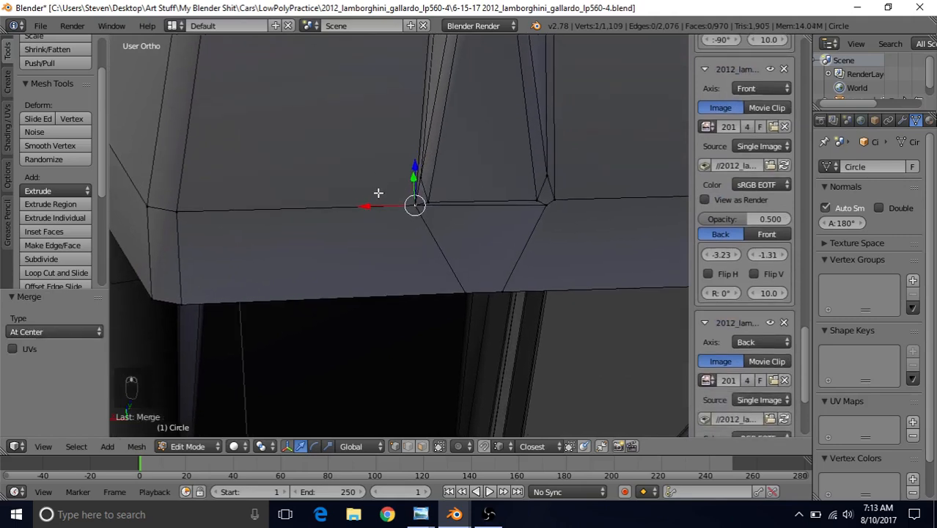
pyautogui.press('g')
pyautogui.press('g')
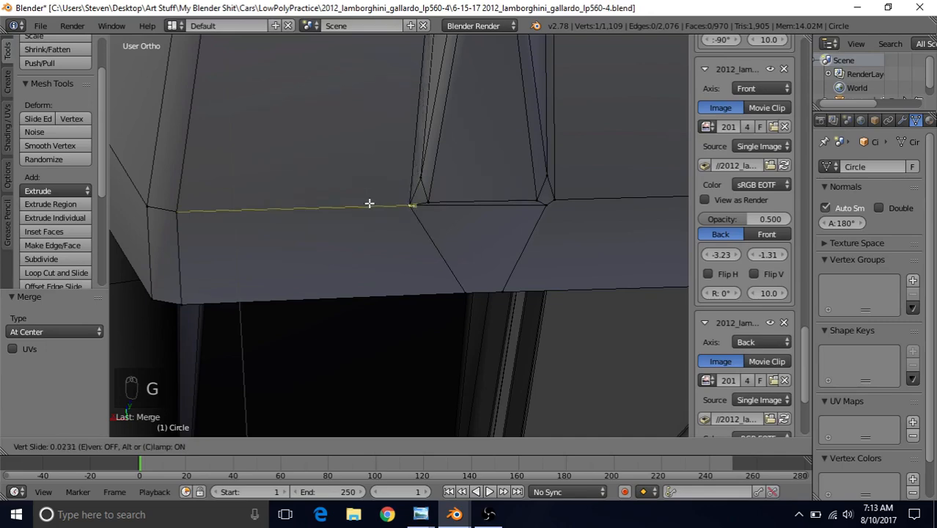
pyautogui.click(369, 204)
pyautogui.press('g')
pyautogui.press('g')
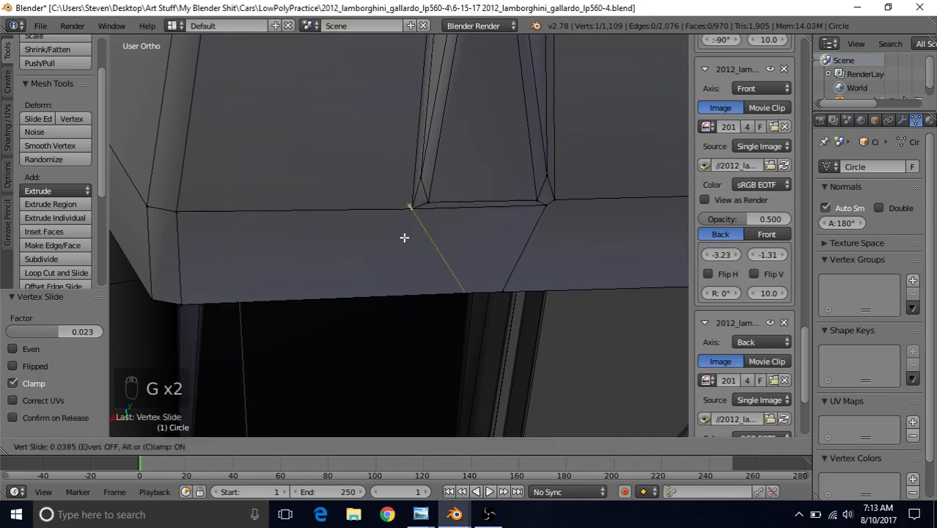
pyautogui.click(404, 236)
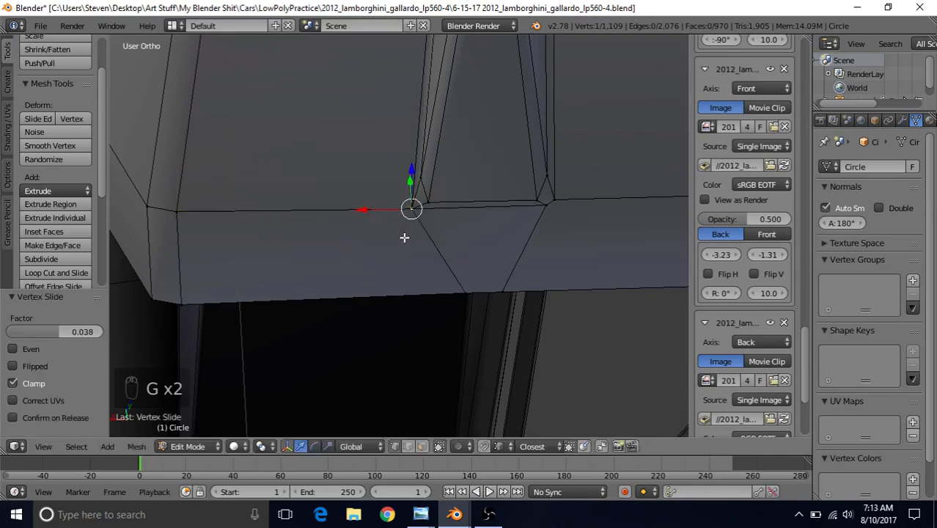
pyautogui.press('Tab')
pyautogui.scroll(-5, 410, 217)
pyautogui.moveTo(409, 217); pyautogui.dragTo(433, 106, button='middle')
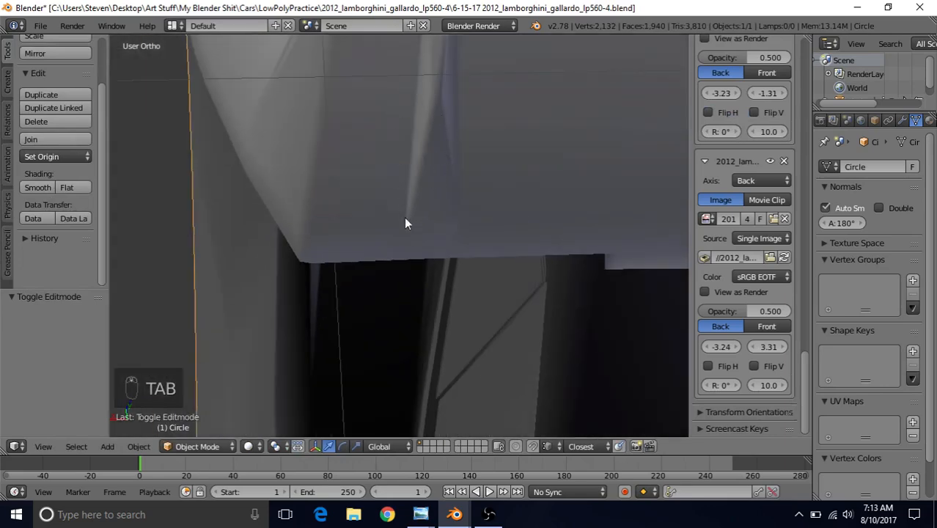
# - Merge the two adjacent vertices on the bumper edge at the fin's lower inboard corner at their center
pyautogui.press('Tab')
pyautogui.scroll(3, 468, 211)
pyautogui.keyDown('shift'); pyautogui.moveTo(498, 189); pyautogui.dragTo(367, 181, button='middle'); pyautogui.keyUp('shift')
pyautogui.scroll(1, 371, 181)
pyautogui.scroll(1, 370, 181)
pyautogui.keyDown('shift'); pyautogui.rightClick(365, 192); pyautogui.keyUp('shift')
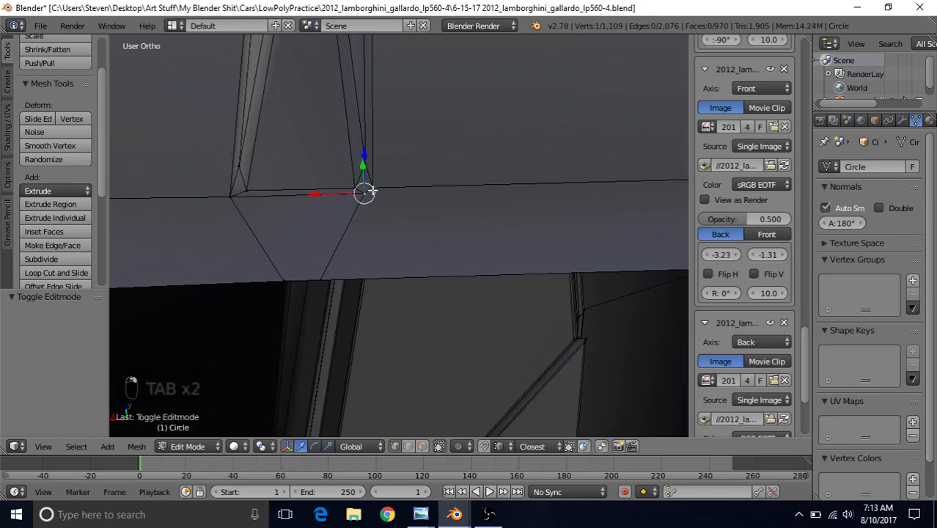
pyautogui.hotkey('alt', 'm')
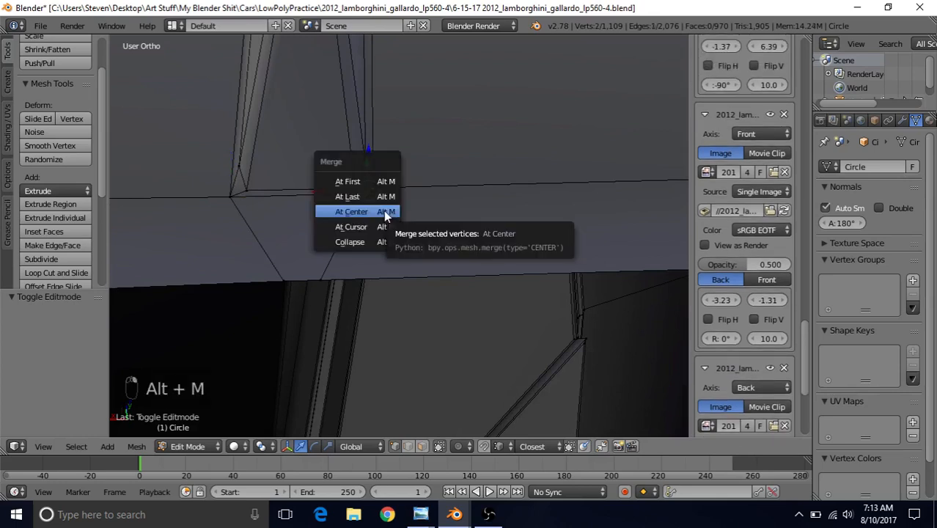
pyautogui.click(385, 211)
# - Slide the lower inboard corner vertex by 0.036 down the diagonal edge and 0.011 inboard along the bumper edge, checking in object mode
pyautogui.press('g')
pyautogui.press('g')
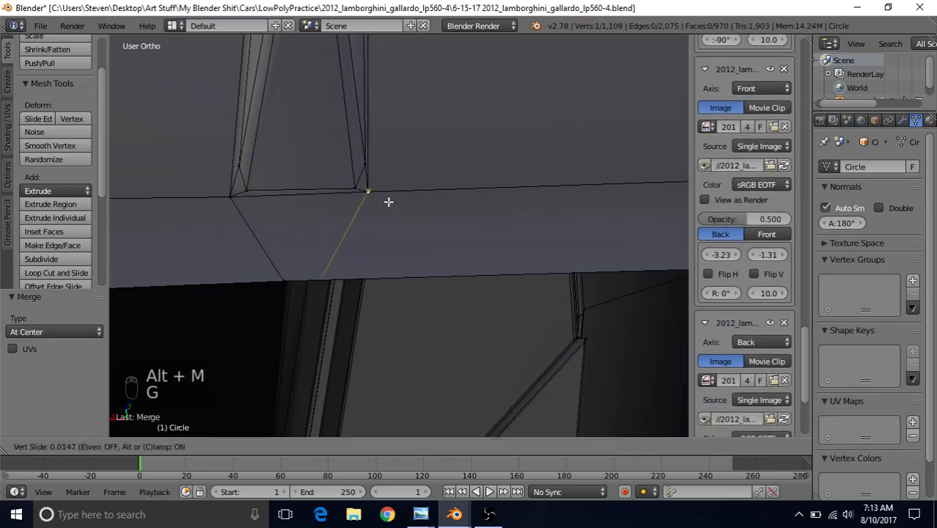
pyautogui.click(388, 204)
pyautogui.press('g')
pyautogui.press('g')
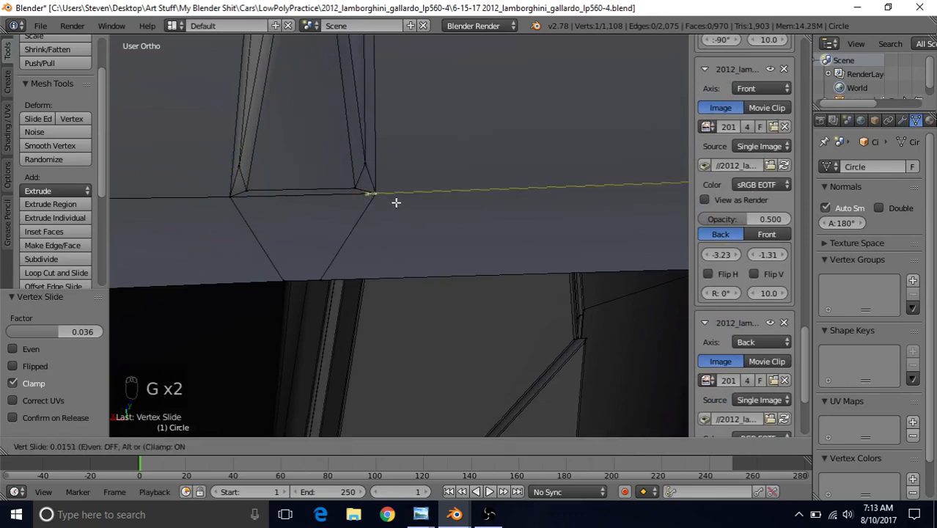
pyautogui.click(394, 203)
pyautogui.scroll(-4, 388, 220)
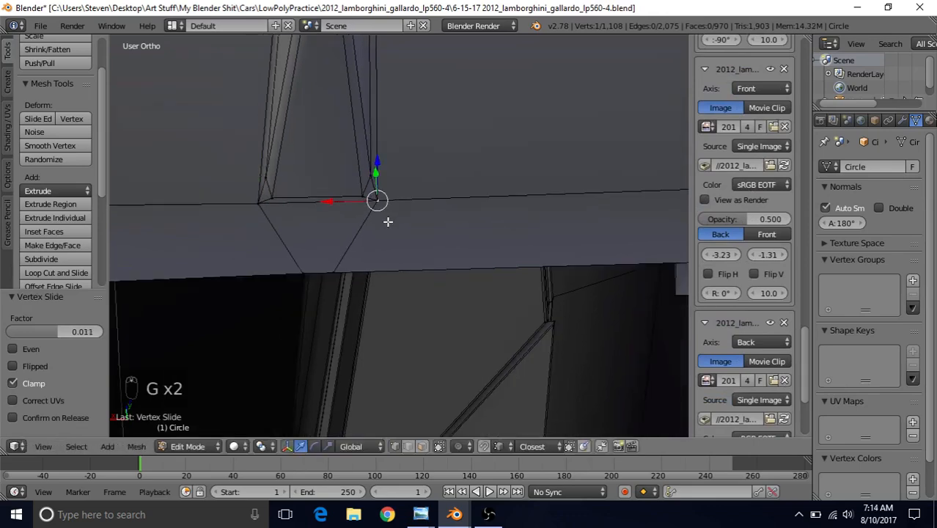
pyautogui.press('Tab')
pyautogui.moveTo(388, 220); pyautogui.dragTo(368, 136, button='middle')
# - Merge the two adjacent vertices at the fin's upper outboard corner beneath the exhausts at their center
pyautogui.press('Tab')
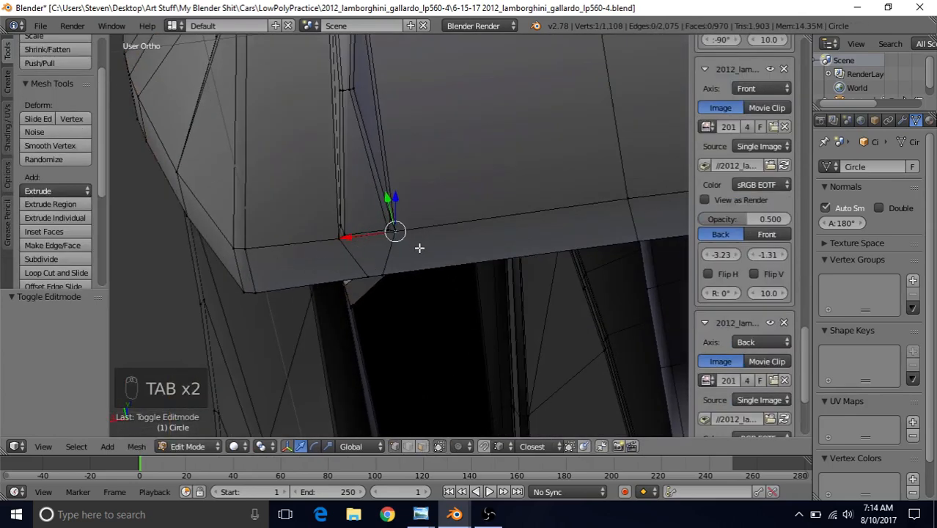
pyautogui.moveTo(424, 113); pyautogui.dragTo(456, 221, button='middle')
pyautogui.scroll(3, 456, 220)
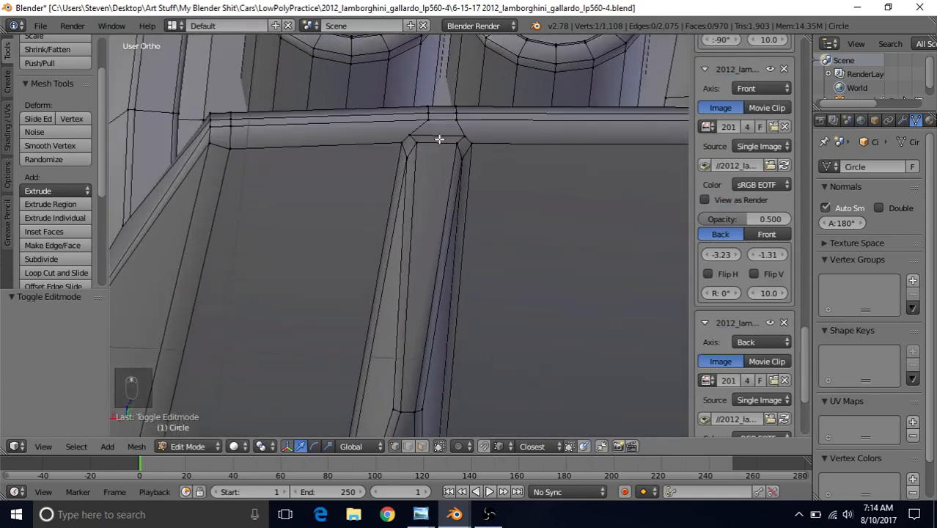
pyautogui.keyDown('shift'); pyautogui.rightClick(405, 138); pyautogui.keyUp('shift')
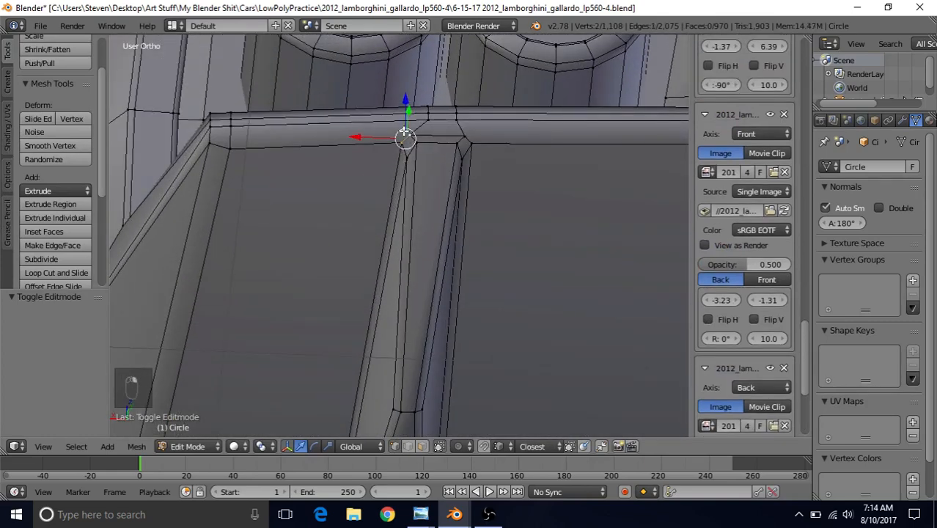
pyautogui.hotkey('alt', 'm')
pyautogui.click(370, 132)
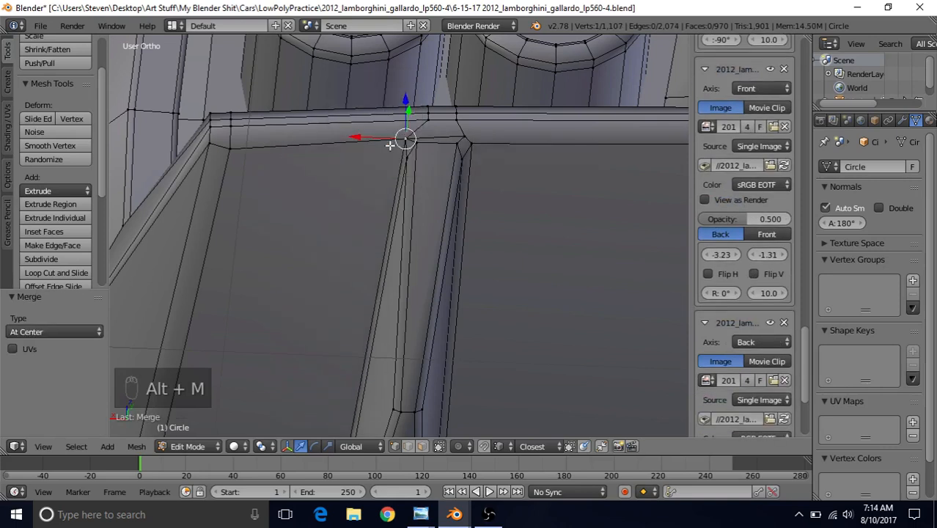
# - Slide the fin's upper outboard corner vertex by 0.032 outboard along the panel edge and 0.095 up the diagonal edge
pyautogui.press('g')
pyautogui.press('g')
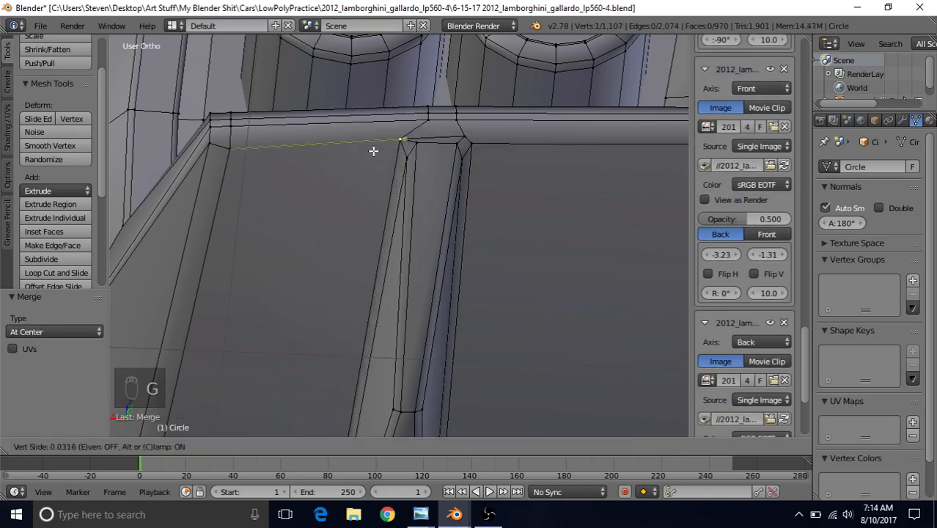
pyautogui.click(374, 151)
pyautogui.press('g')
pyautogui.press('g')
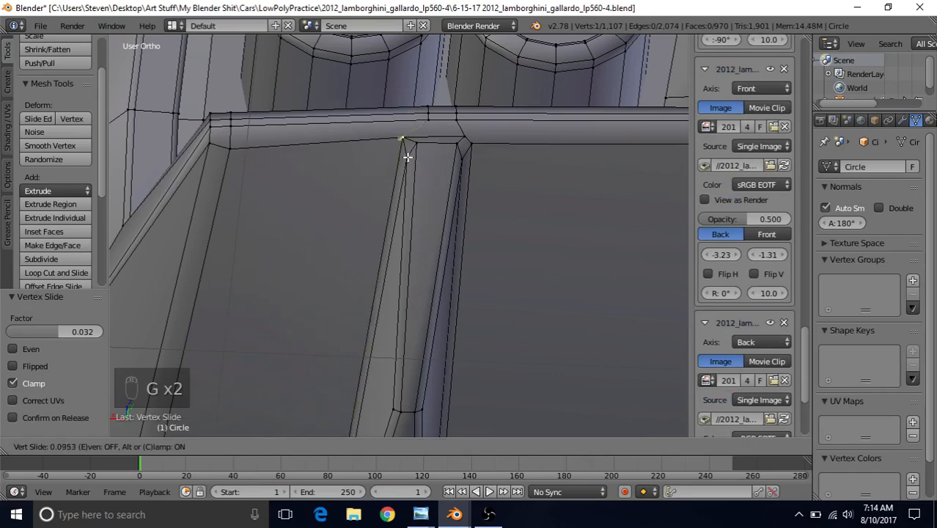
pyautogui.click(409, 157)
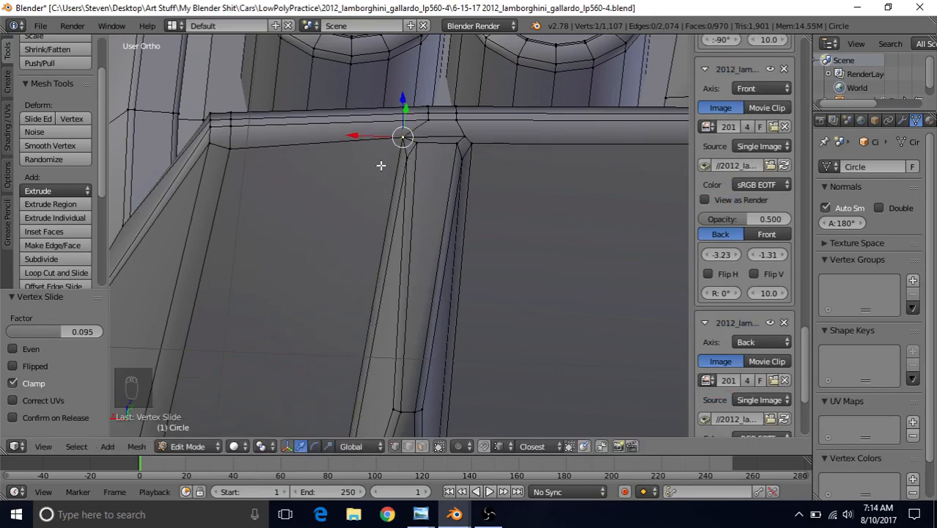
# - Merge the two adjacent vertices at the fin's upper inboard corner at their center
pyautogui.keyDown('shift'); pyautogui.moveTo(463, 236); pyautogui.dragTo(370, 245, button='middle'); pyautogui.keyUp('shift')
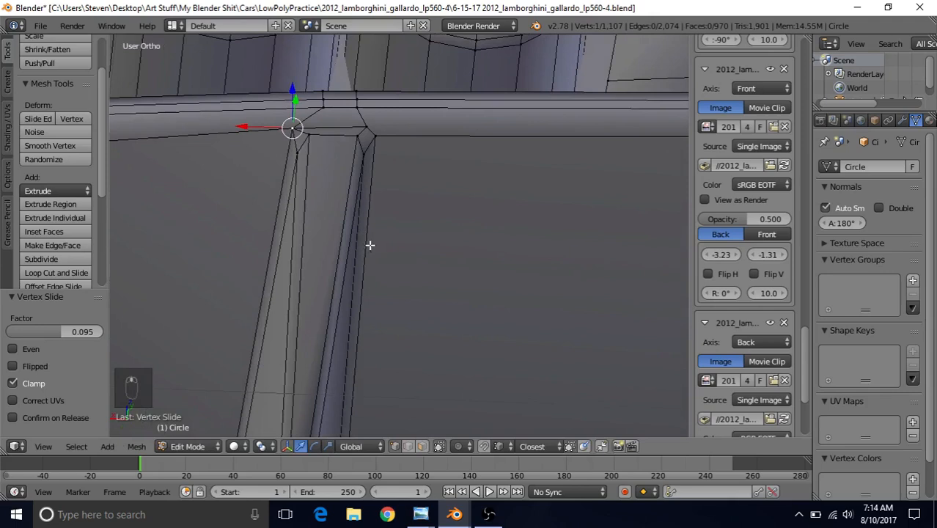
pyautogui.keyDown('shift'); pyautogui.rightClick(378, 128); pyautogui.keyUp('shift')
pyautogui.hotkey('alt', 'm')
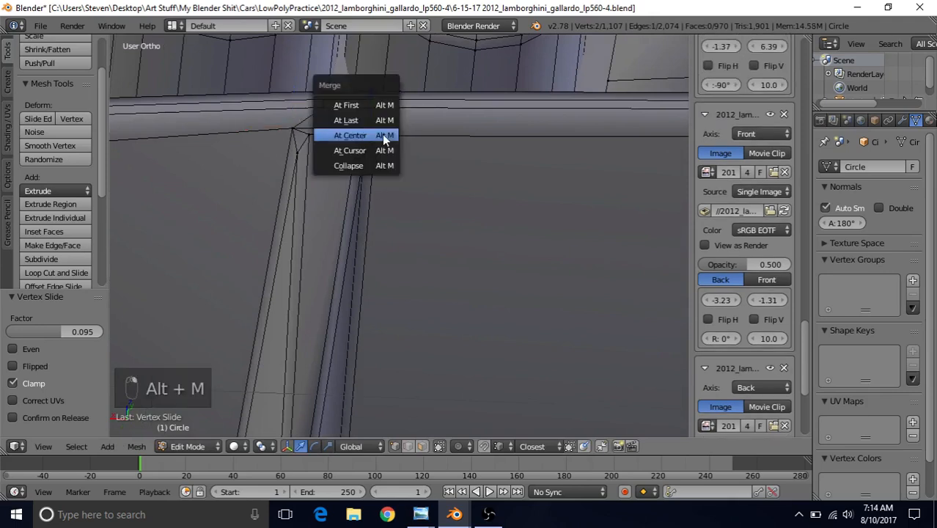
pyautogui.click(381, 134)
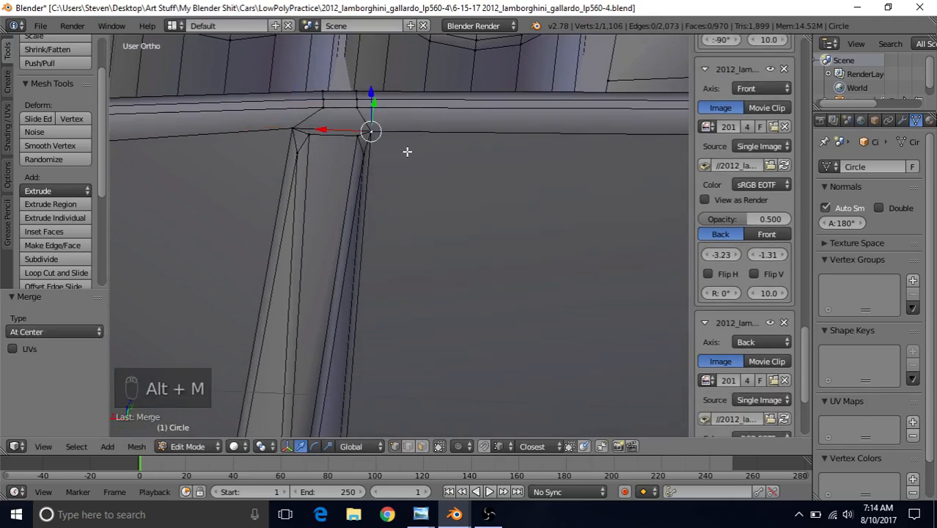
# - Slide the fin's upper inboard corner vertex by 0.011 inboard along the panel edge and 0.066 up the diagonal edge
pyautogui.press('g')
pyautogui.press('g')
pyautogui.click(412, 153)
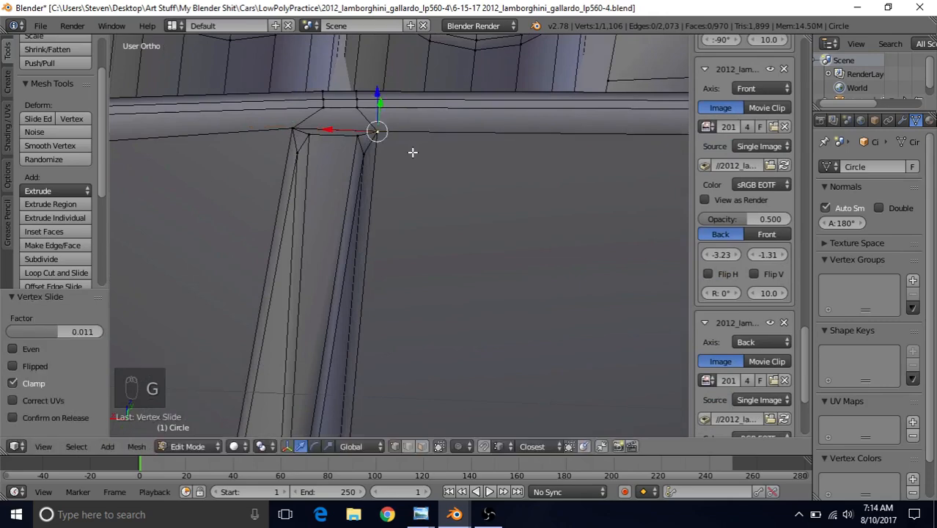
pyautogui.press('g')
pyautogui.press('g')
pyautogui.click(389, 111)
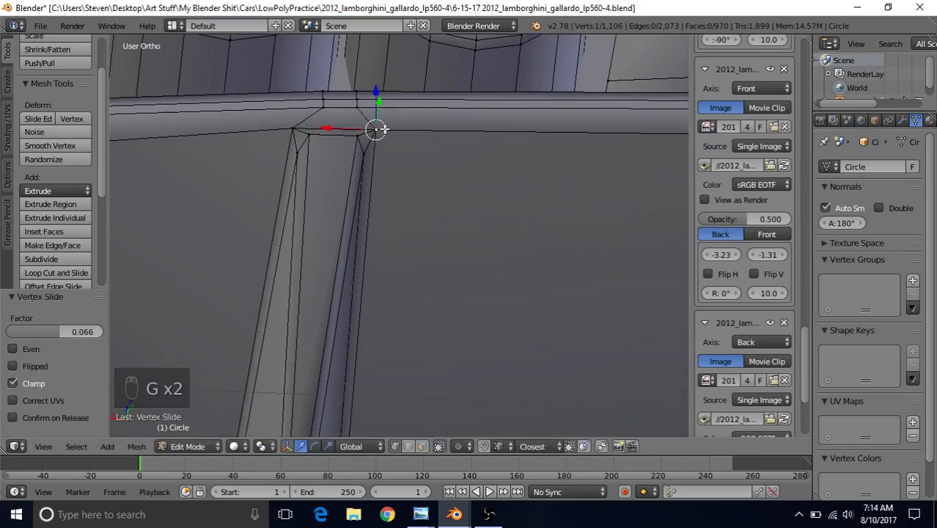
# - Inspect the cleaned-up fin in object mode and compare its shape with the white back1 reference photo
pyautogui.press('Tab')
pyautogui.scroll(-3, 361, 215)
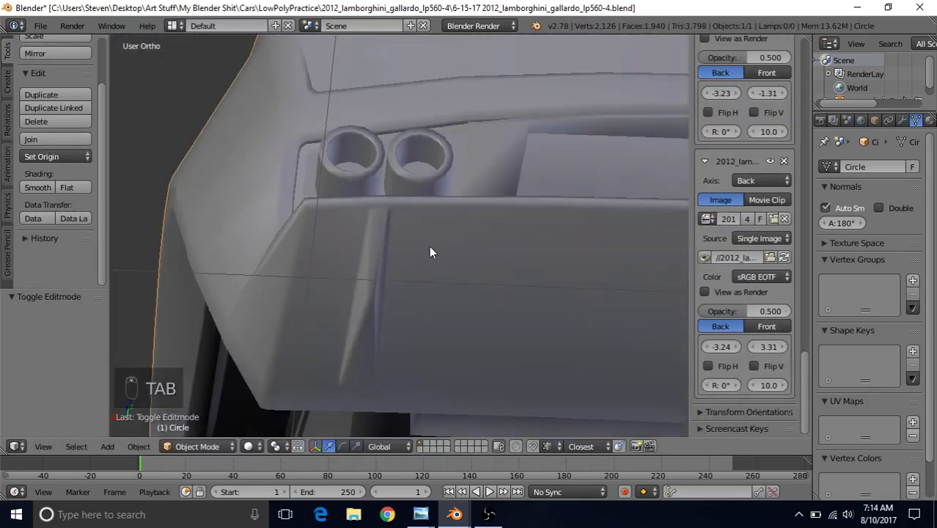
pyautogui.moveTo(393, 245); pyautogui.dragTo(462, 282, button='middle')
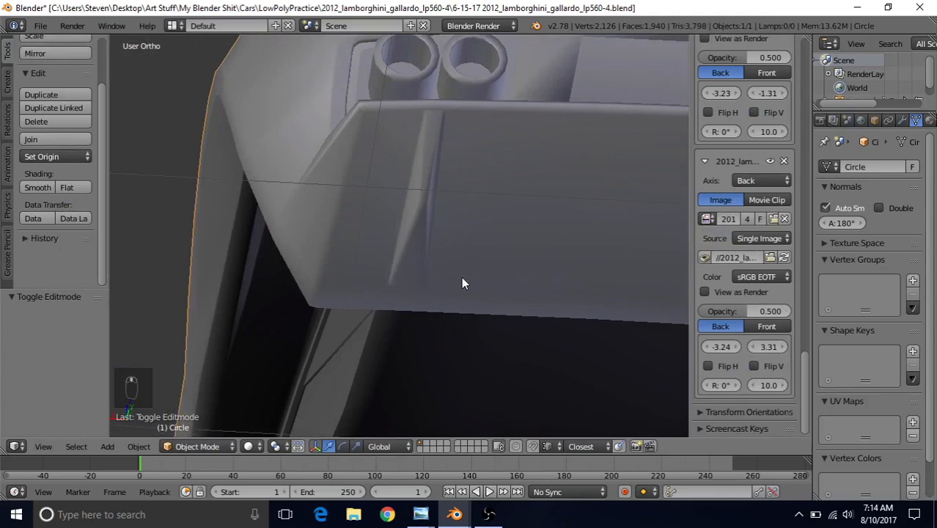
pyautogui.moveTo(422, 513)
pyautogui.click(417, 480)
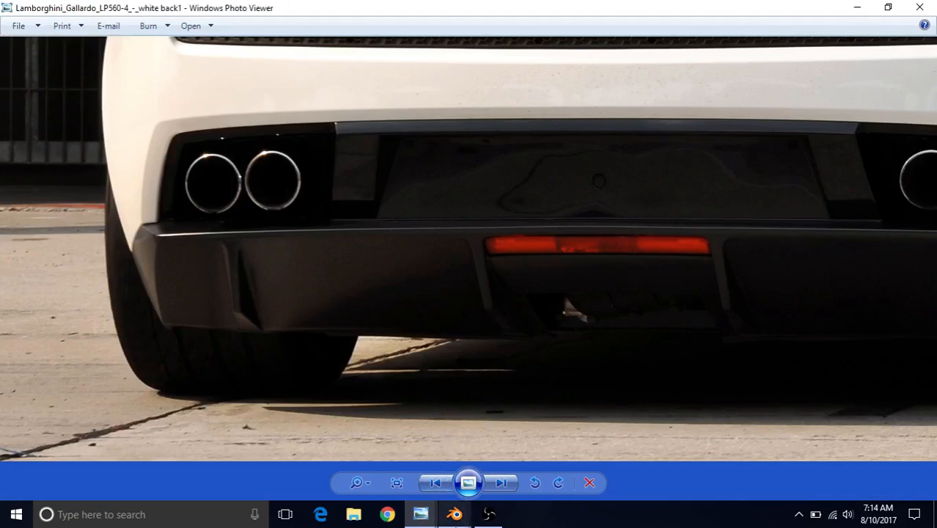
pyautogui.click(455, 514)
pyautogui.click(495, 467)
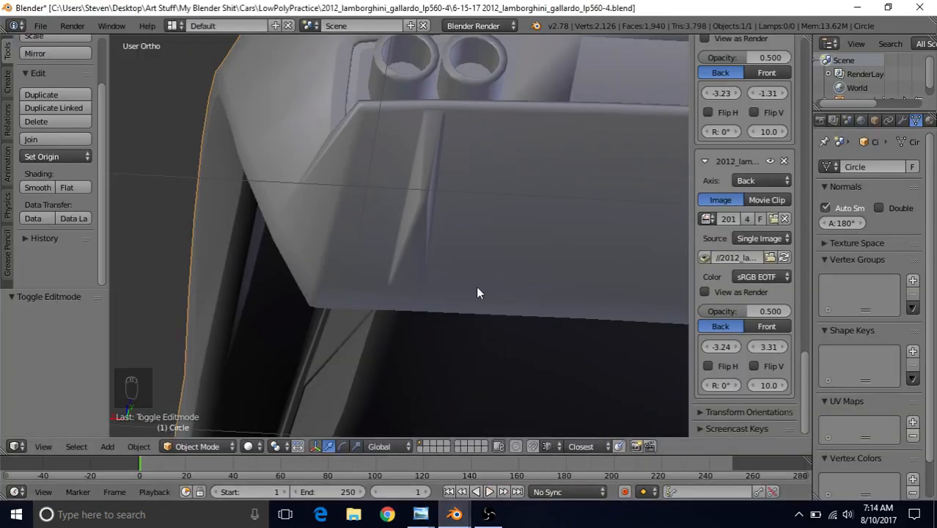
pyautogui.moveTo(449, 255); pyautogui.dragTo(444, 226, button='middle')
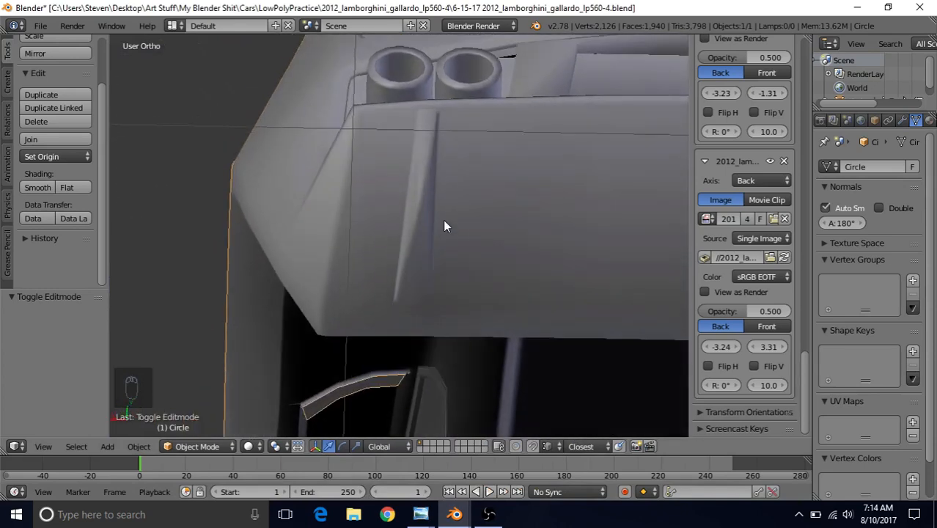
pyautogui.moveTo(426, 319); pyautogui.dragTo(417, 247, button='middle')
# - Slide the bumper's bottom-edge vertex below the fin's outboard corner outboard by a factor of 0.254
pyautogui.press('Tab')
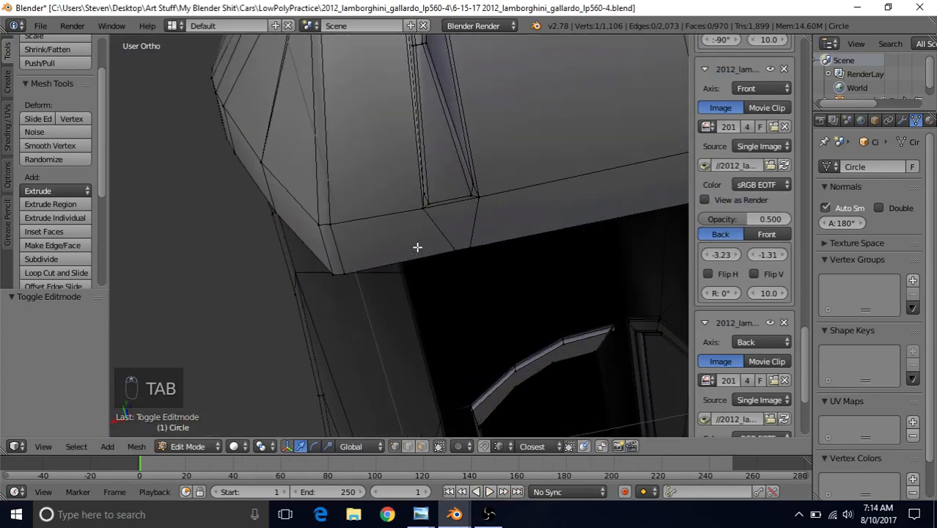
pyautogui.rightClick(453, 251)
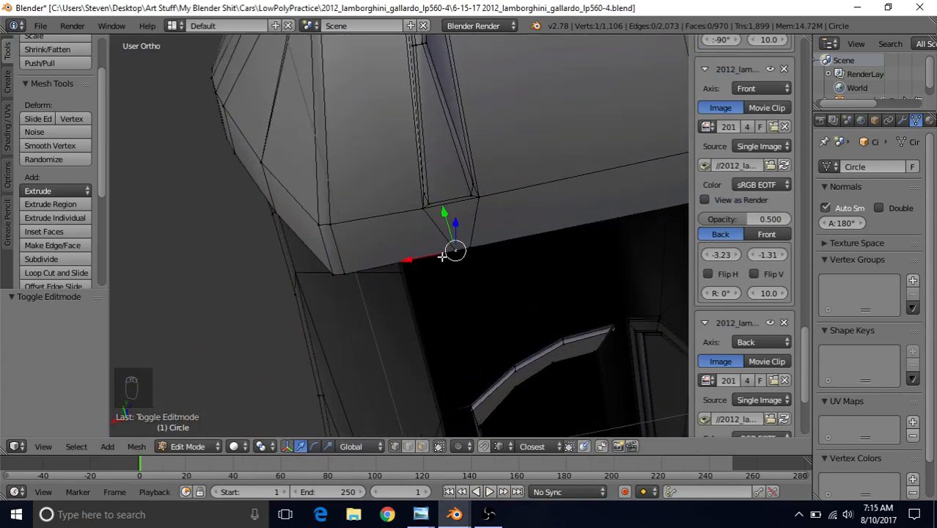
pyautogui.press('g')
pyautogui.press('g')
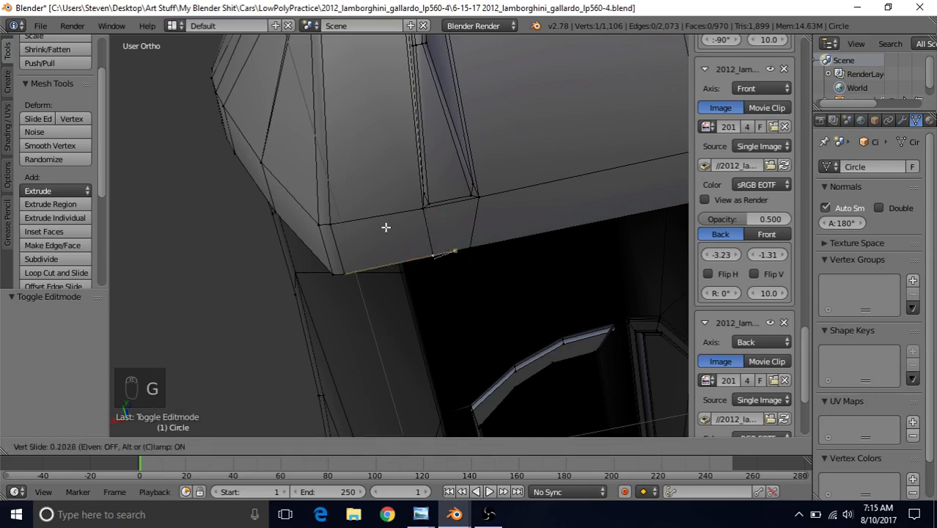
pyautogui.click(381, 230)
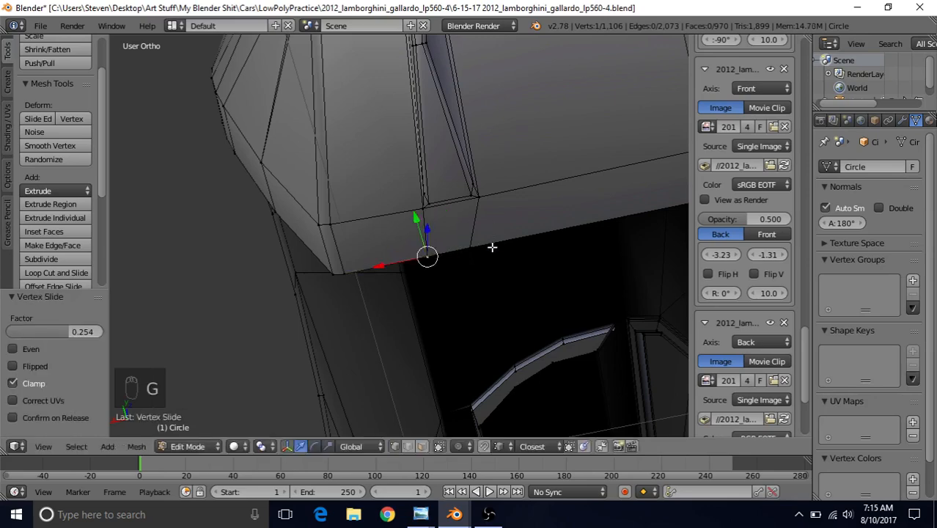
# - Slide the bottom-edge vertex below the fin's inboard corner inboard by about 0.08 and inspect the bumper from several angles in object mode
pyautogui.moveTo(489, 241); pyautogui.dragTo(504, 203, button='middle')
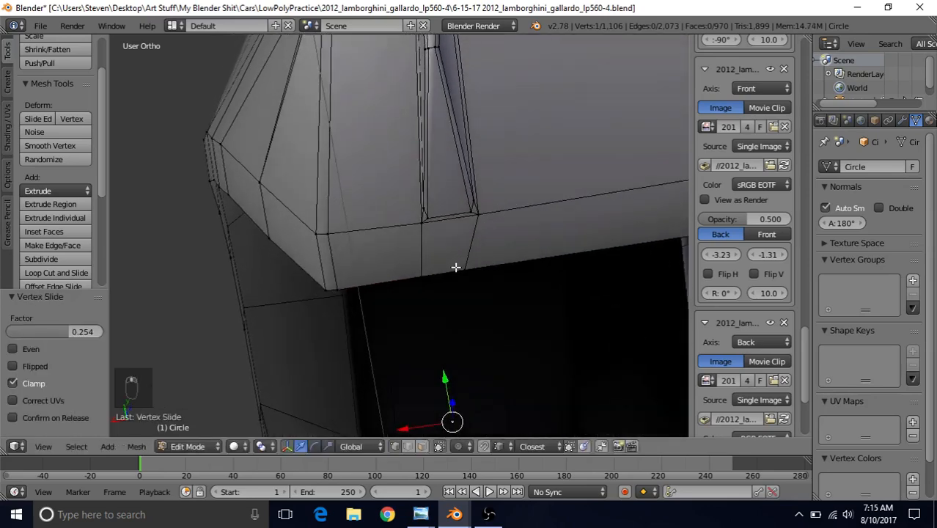
pyautogui.press('g')
pyautogui.press('g')
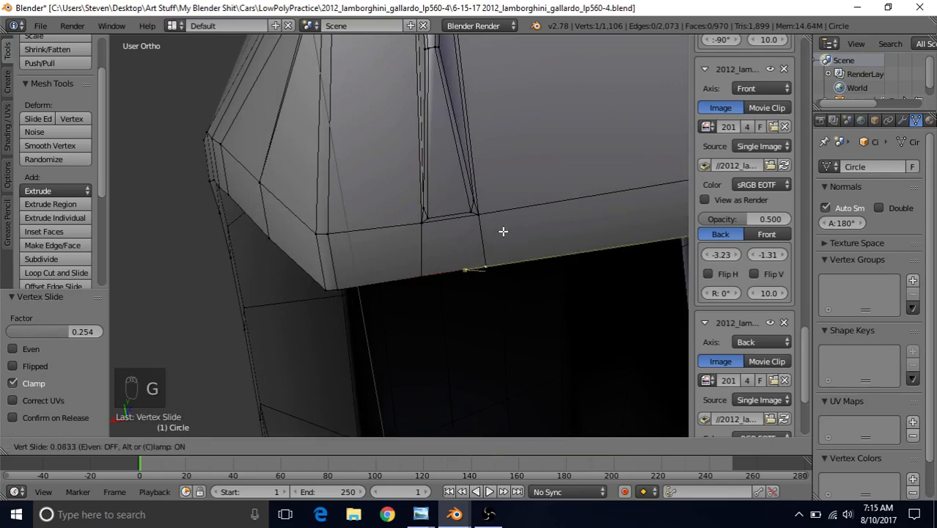
pyautogui.click(504, 231)
pyautogui.press('Tab')
pyautogui.moveTo(453, 294); pyautogui.dragTo(437, 158, button='middle')
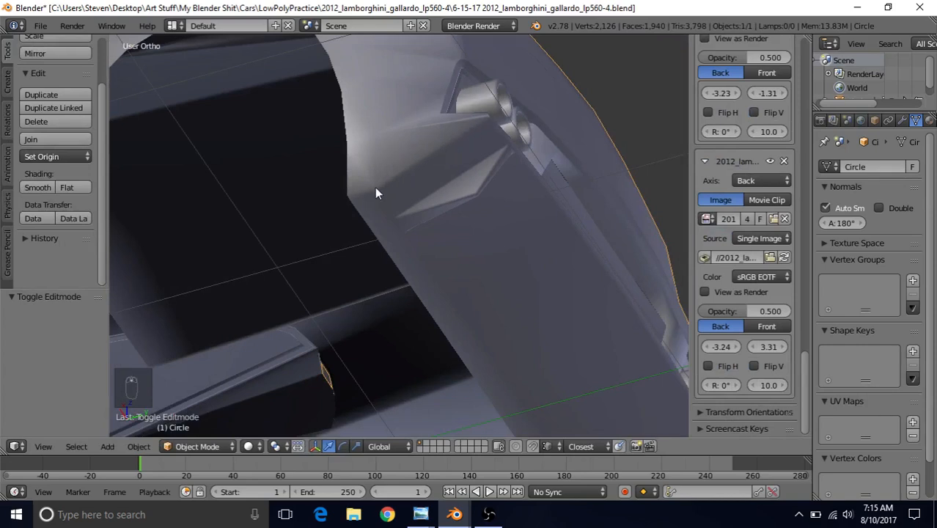
pyautogui.moveTo(424, 172); pyautogui.dragTo(508, 160, button='middle')
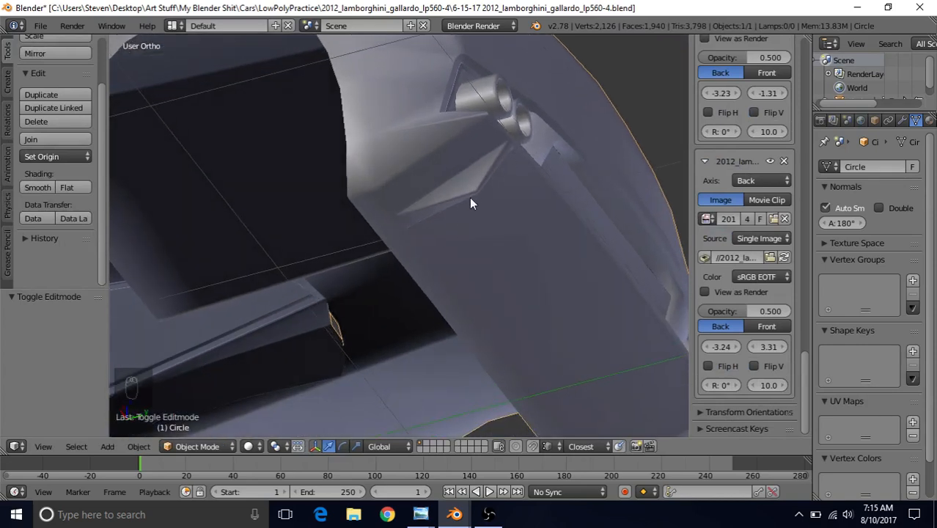
# - Look over the rear bumper from below and behind, and save the model to its existing file
pyautogui.moveTo(470, 204); pyautogui.dragTo(425, 165, button='middle')
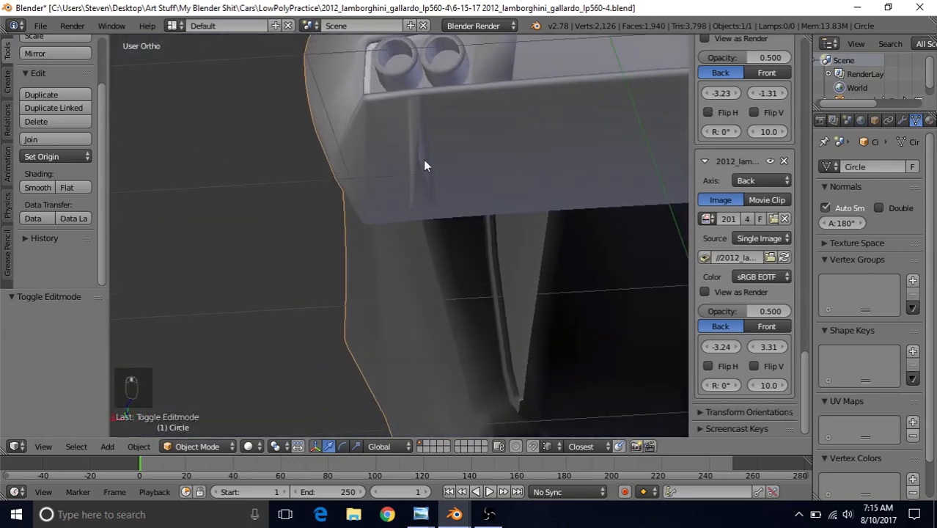
pyautogui.scroll(-6, 423, 166)
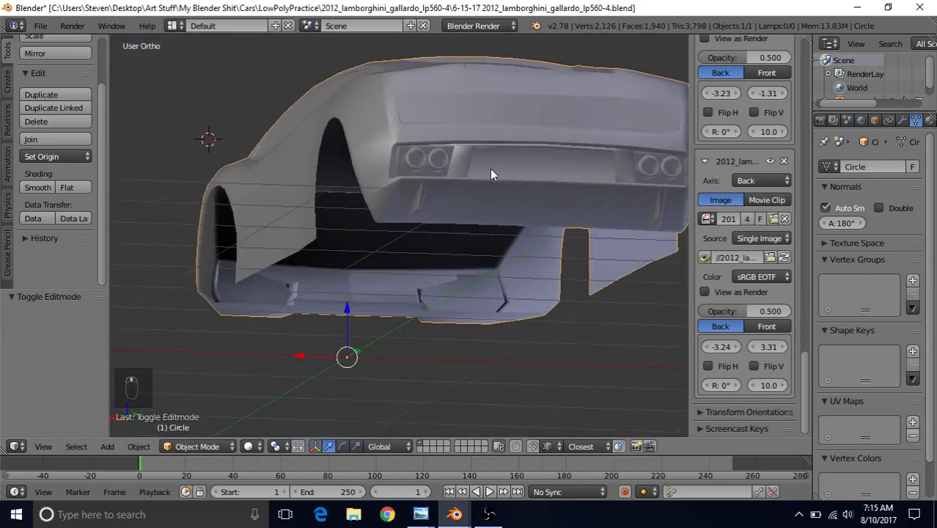
pyautogui.moveTo(480, 191); pyautogui.dragTo(462, 239, button='middle')
pyautogui.scroll(2, 502, 180)
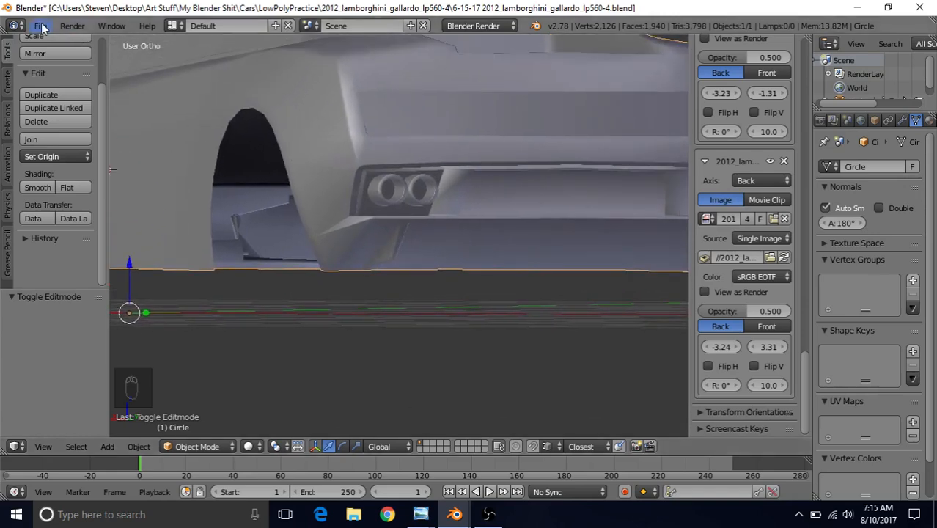
pyautogui.click(40, 25)
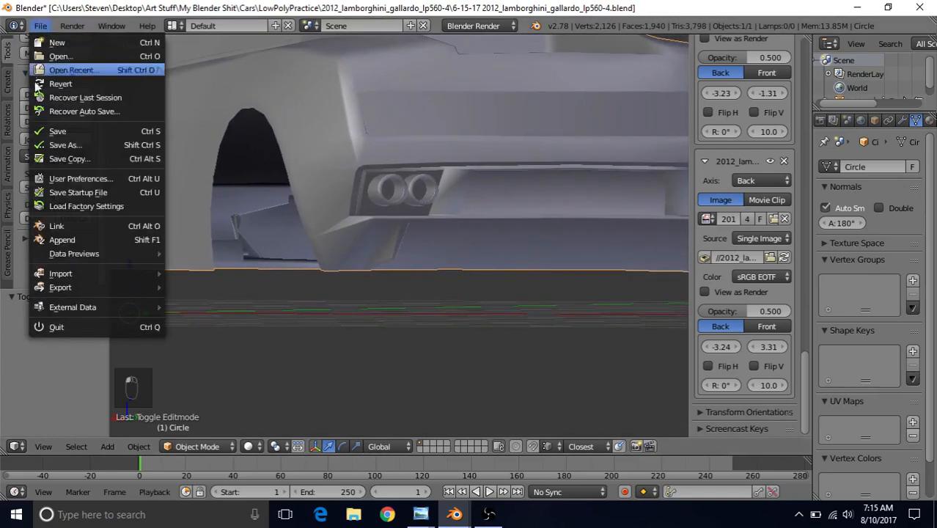
pyautogui.click(43, 127)
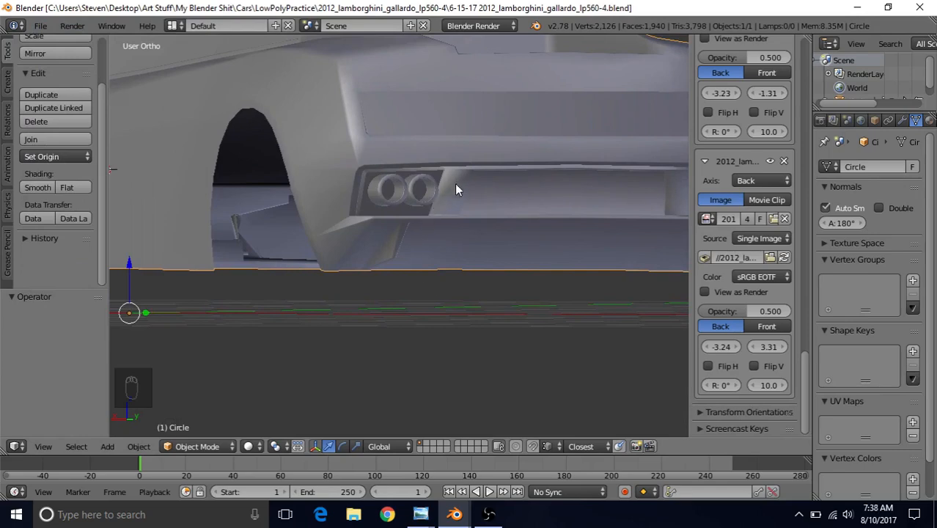
# - Inset the two faces of the slanted panel beside the twin exhausts together, with a thickness of about 0.0045
pyautogui.moveTo(450, 192); pyautogui.dragTo(491, 193, button='middle')
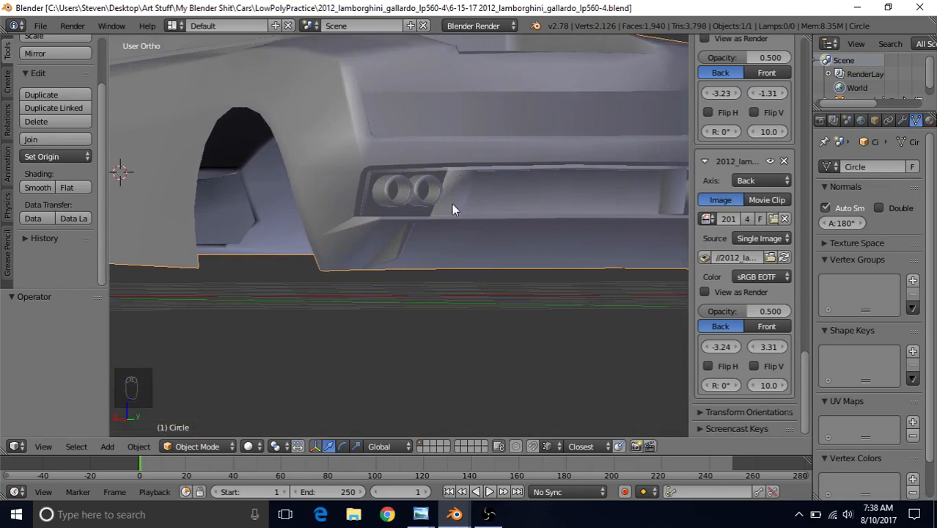
pyautogui.moveTo(482, 235); pyautogui.dragTo(431, 238, button='middle')
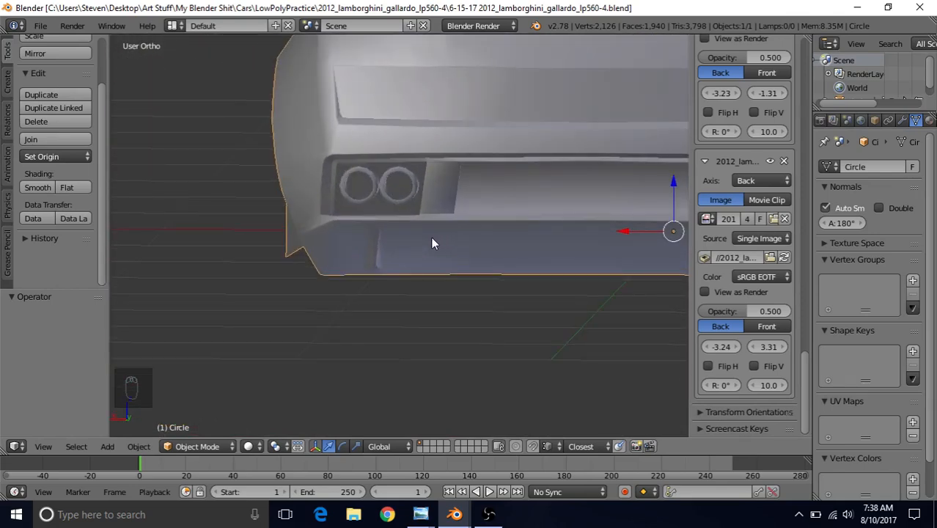
pyautogui.press('Tab')
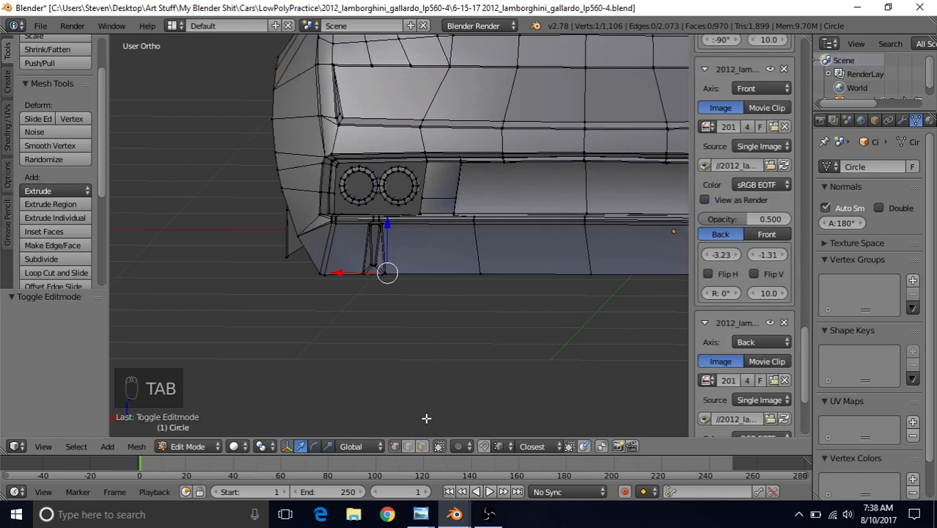
pyautogui.click(420, 446)
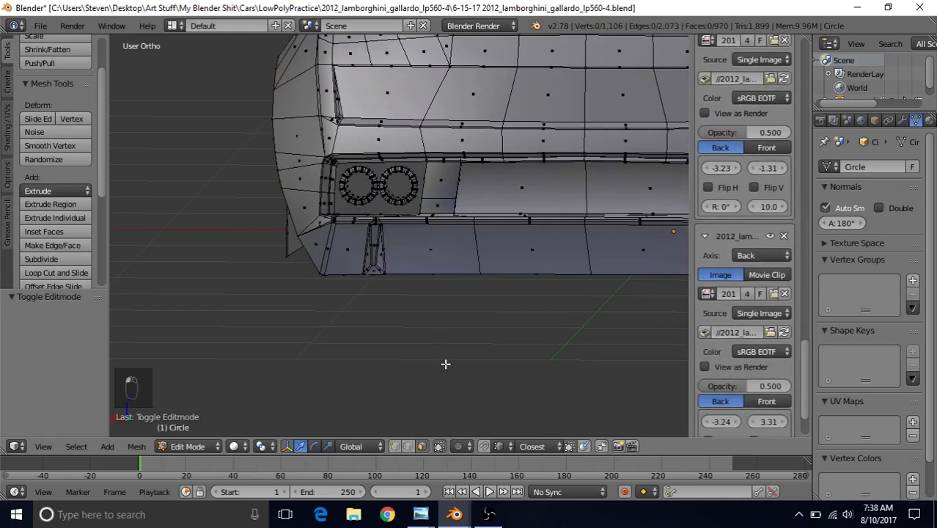
pyautogui.rightClick(443, 212)
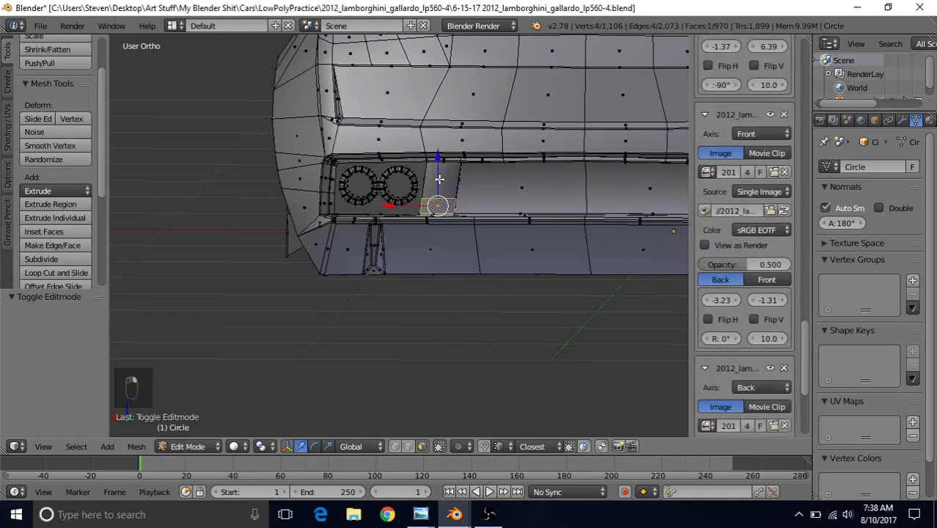
pyautogui.moveTo(438, 212); pyautogui.dragTo(432, 231, button='middle')
pyautogui.scroll(4, 432, 232)
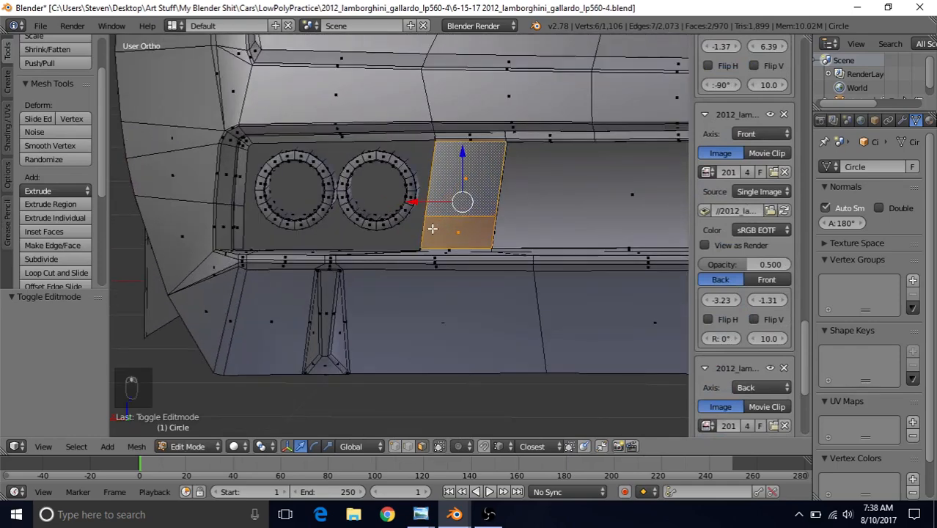
pyautogui.moveTo(515, 162); pyautogui.dragTo(490, 176, button='middle')
pyautogui.scroll(2, 490, 176)
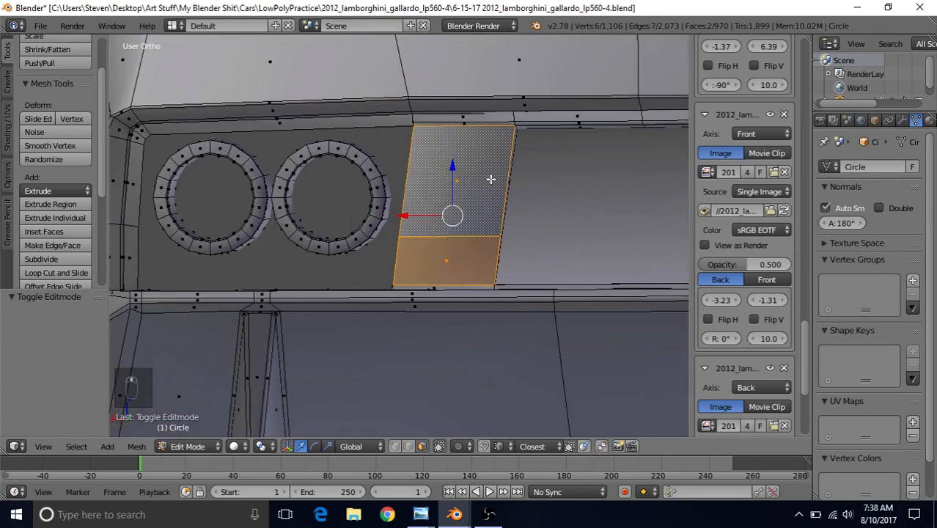
pyautogui.press('i')
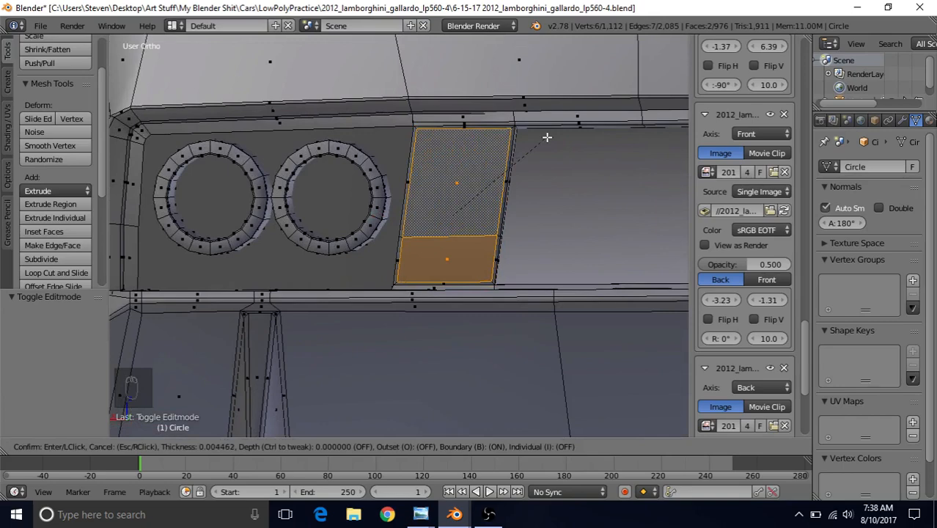
pyautogui.click(547, 137)
# - Inspect the inset panel in object mode and compare the exhaust area with the white back1 reference photo
pyautogui.press('Tab')
pyautogui.scroll(-6, 471, 237)
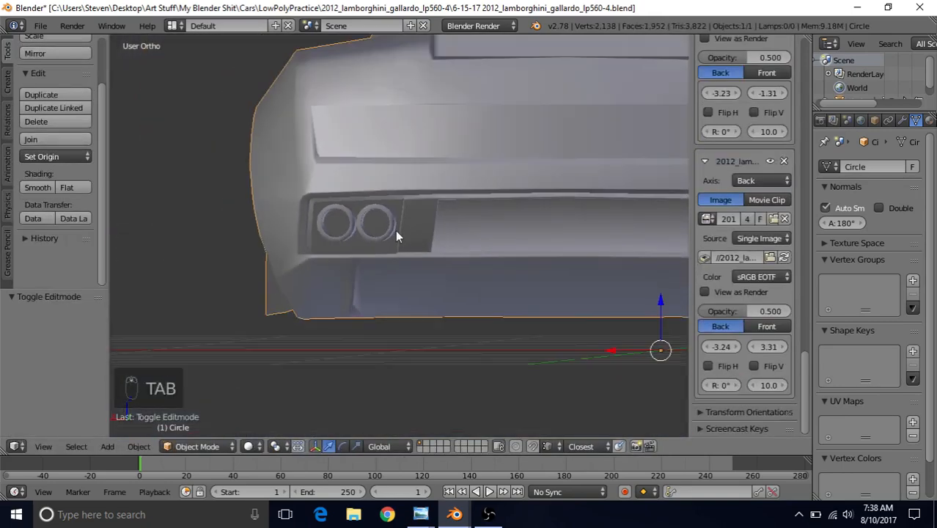
pyautogui.moveTo(470, 234)
pyautogui.mouseDown(button='middle')
pyautogui.moveTo(415, 239)
pyautogui.moveTo(405, 249)
pyautogui.moveTo(484, 228)
pyautogui.moveTo(477, 233)
pyautogui.mouseUp(button='middle')
pyautogui.moveTo(420, 514)
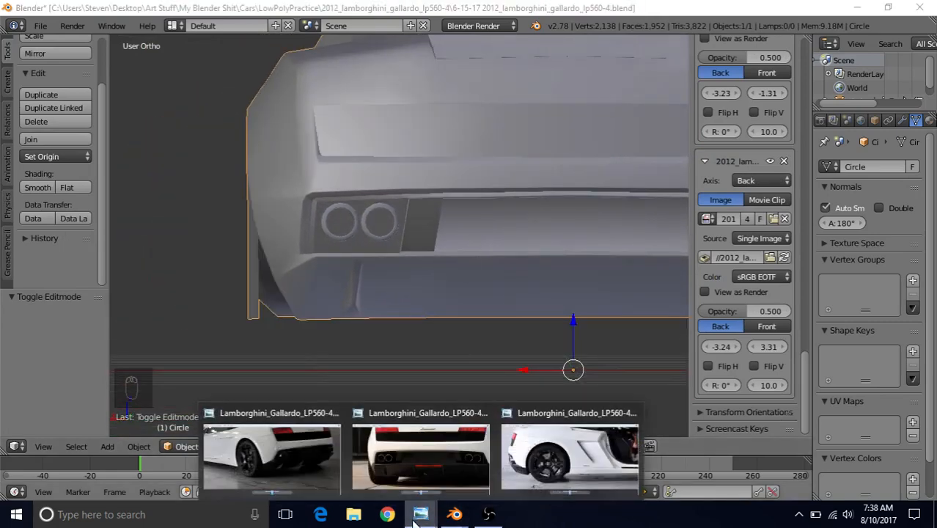
pyautogui.click(418, 452)
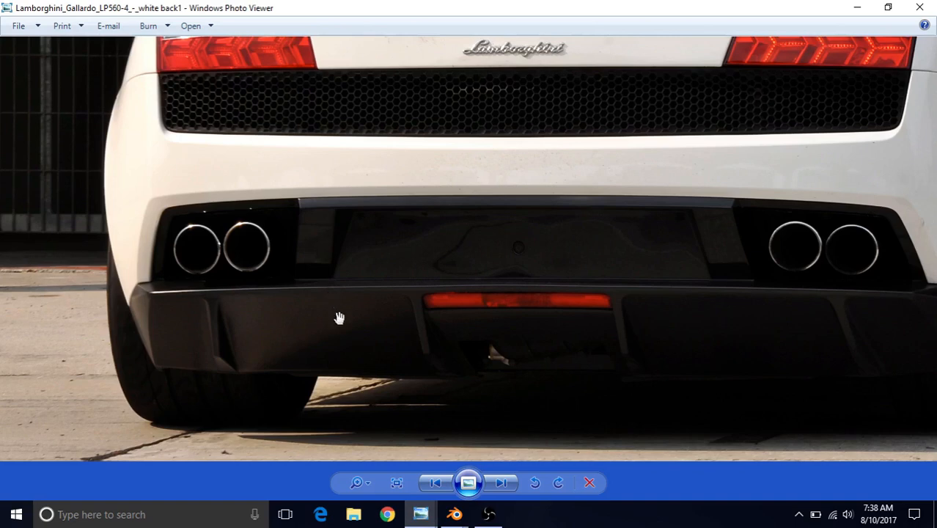
pyautogui.click(453, 515)
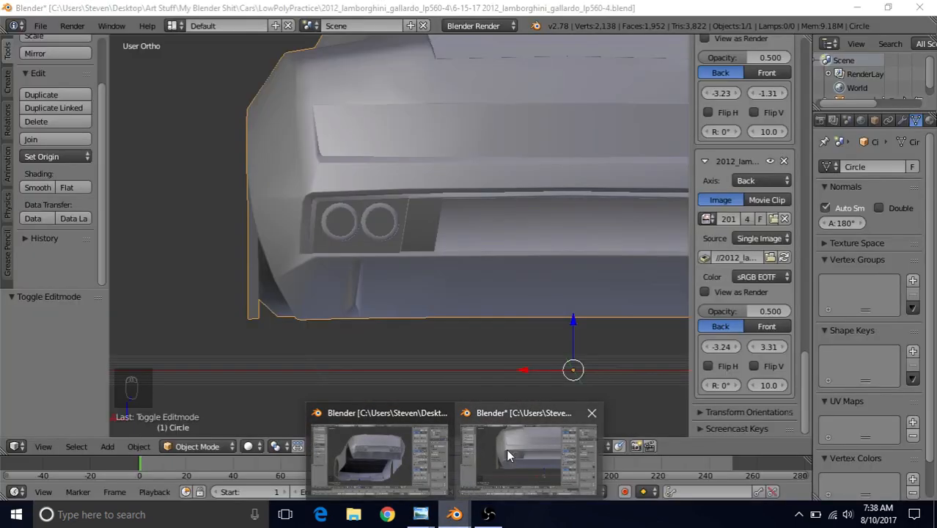
pyautogui.click(506, 448)
pyautogui.scroll(6, 452, 242)
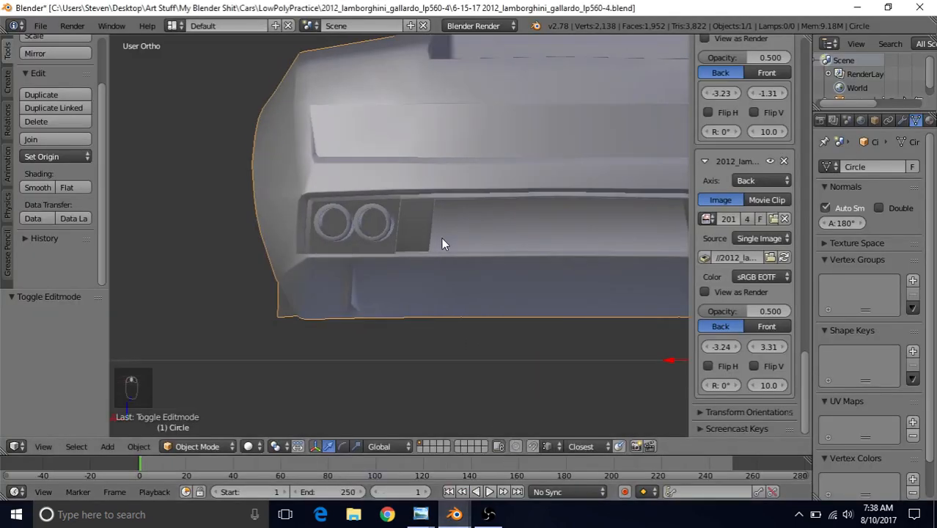
# - Add one vertical loop cut through the inset panel and the trim above it, slid 0.9205 toward the panel's inboard edge
pyautogui.press('Tab')
pyautogui.scroll(3, 487, 165)
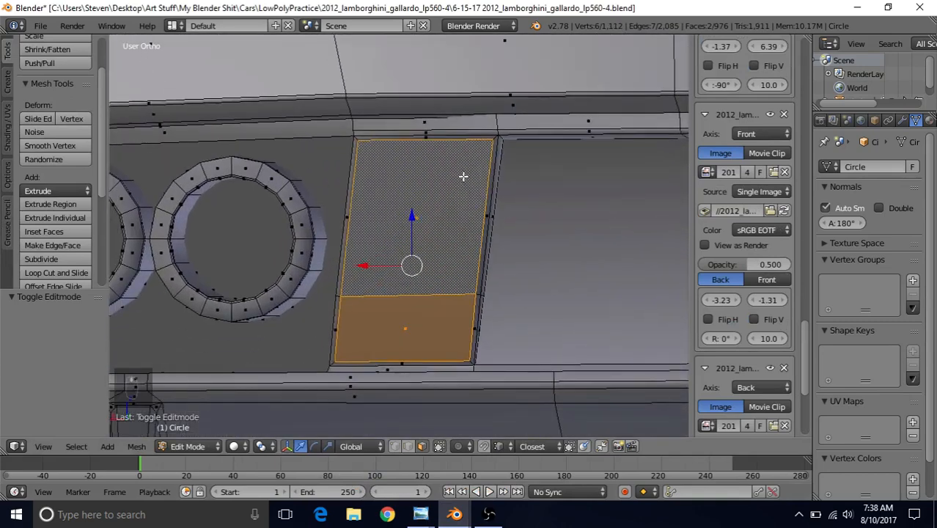
pyautogui.hotkey('ctrl', 'r')
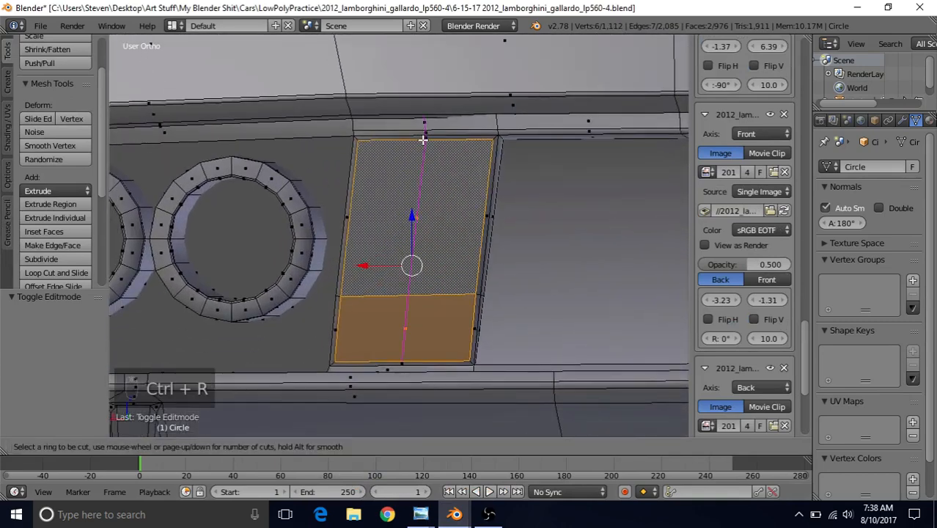
pyautogui.click(423, 139)
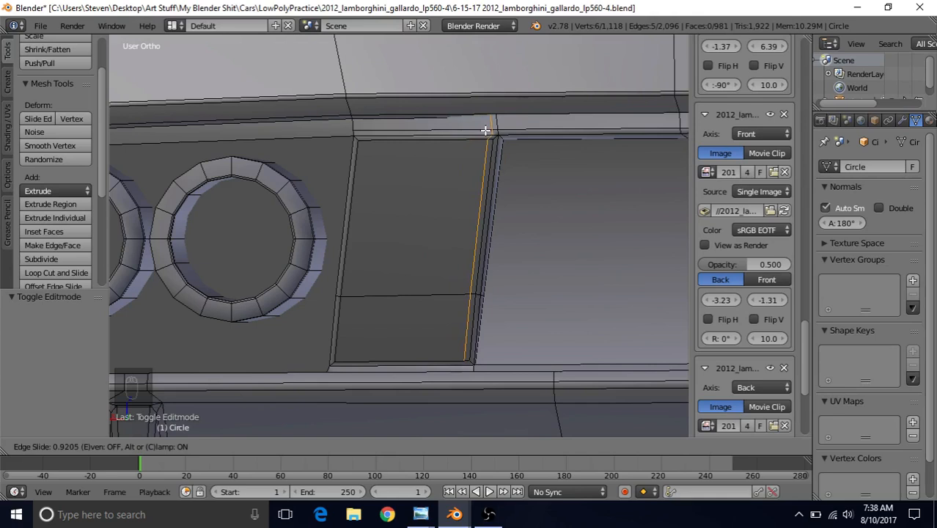
pyautogui.click(485, 130)
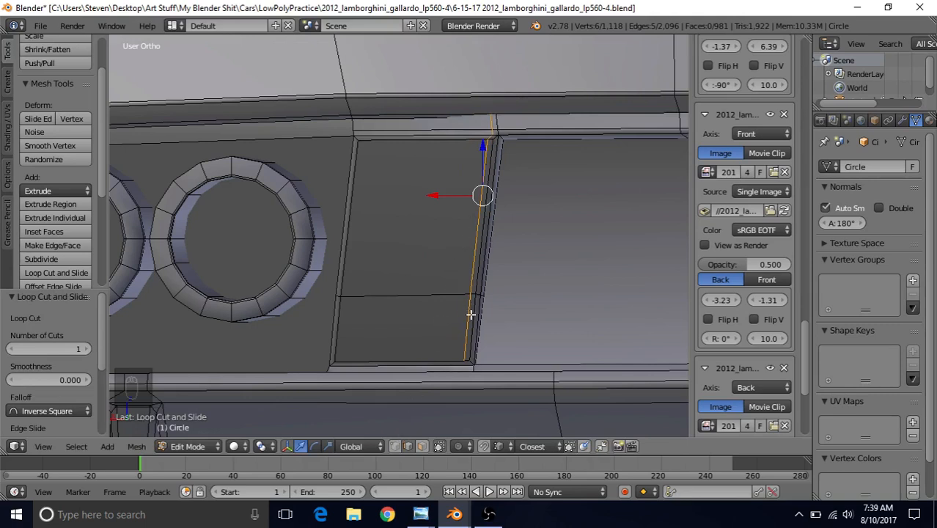
# - Dissolve the new loop's edges across the inset panel, leaving out its uppermost edge on the trim above
pyautogui.click(394, 447)
pyautogui.moveTo(416, 214); pyautogui.dragTo(361, 238, button='middle')
pyautogui.press('z')
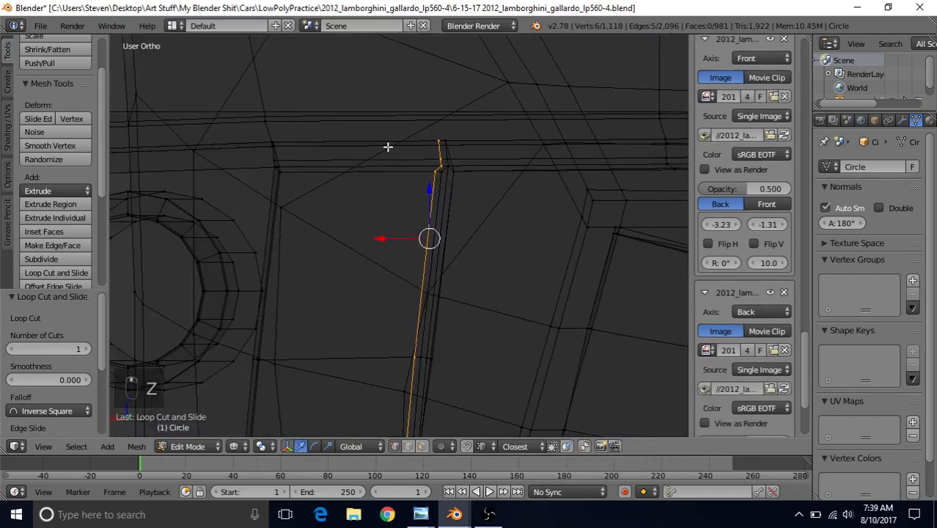
pyautogui.press('c')
pyautogui.moveTo(432, 128); pyautogui.dragTo(434, 146, button='middle')
pyautogui.rightClick(436, 146)
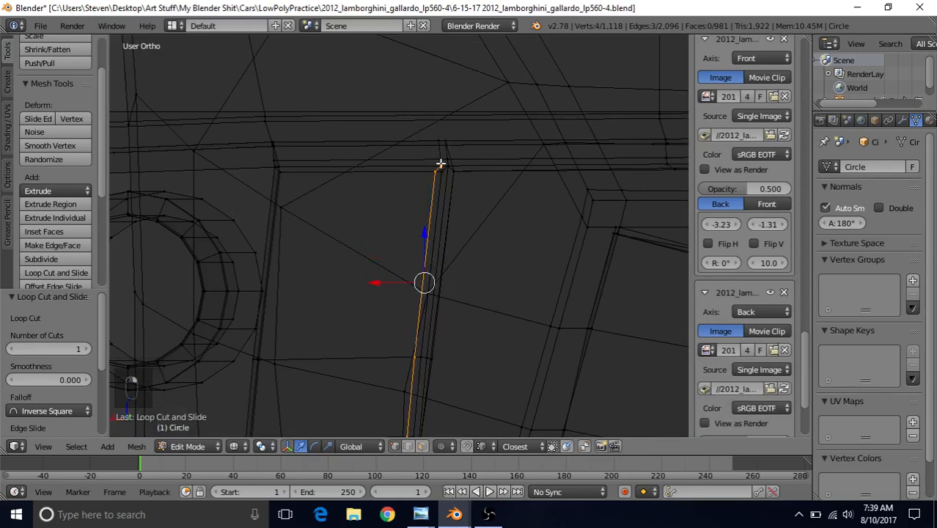
pyautogui.press('Delete')
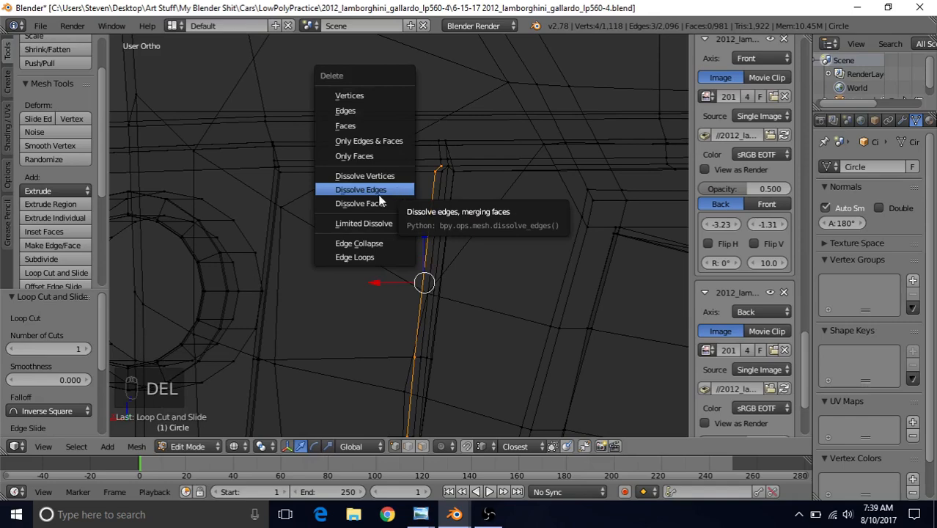
pyautogui.click(380, 194)
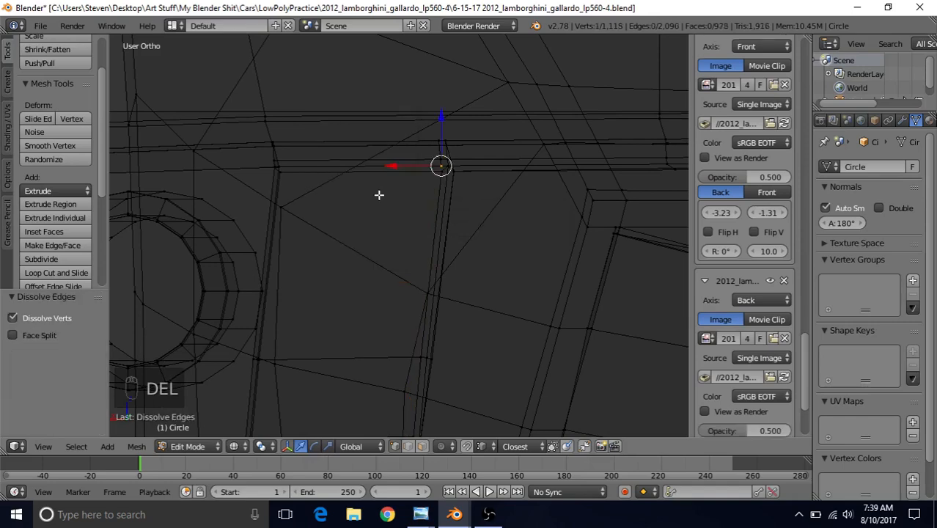
# - Merge the inset panel's upper inboard corner vertex into the trim vertex just above it, using At Last
pyautogui.press('z')
pyautogui.press('z')
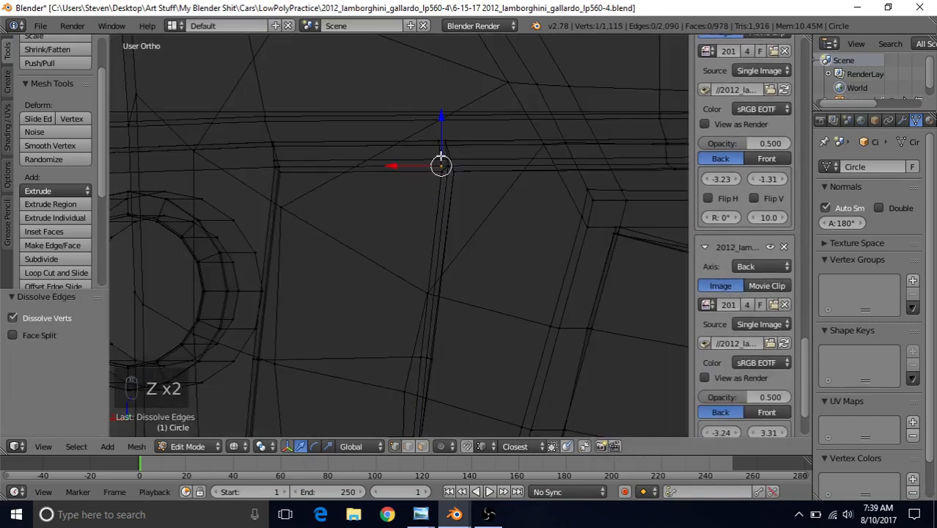
pyautogui.press('z')
pyautogui.scroll(2, 446, 166)
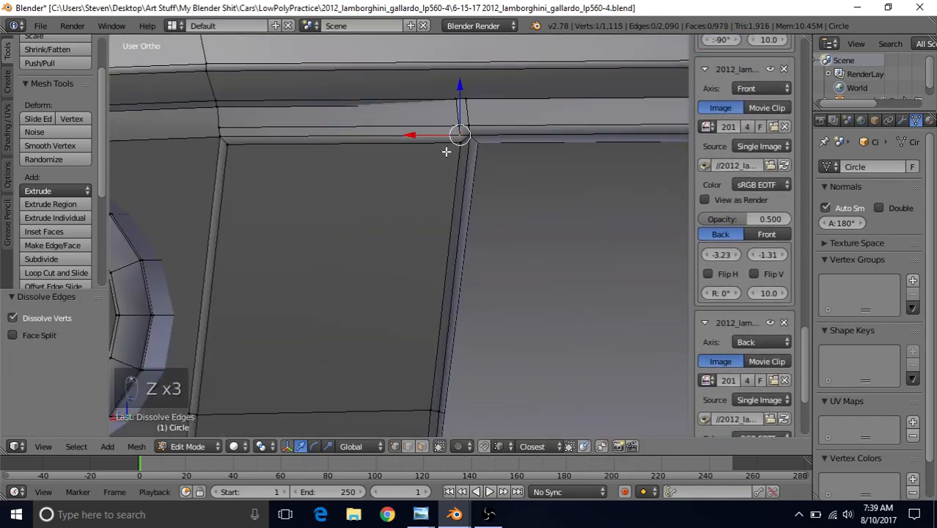
pyautogui.rightClick(460, 144)
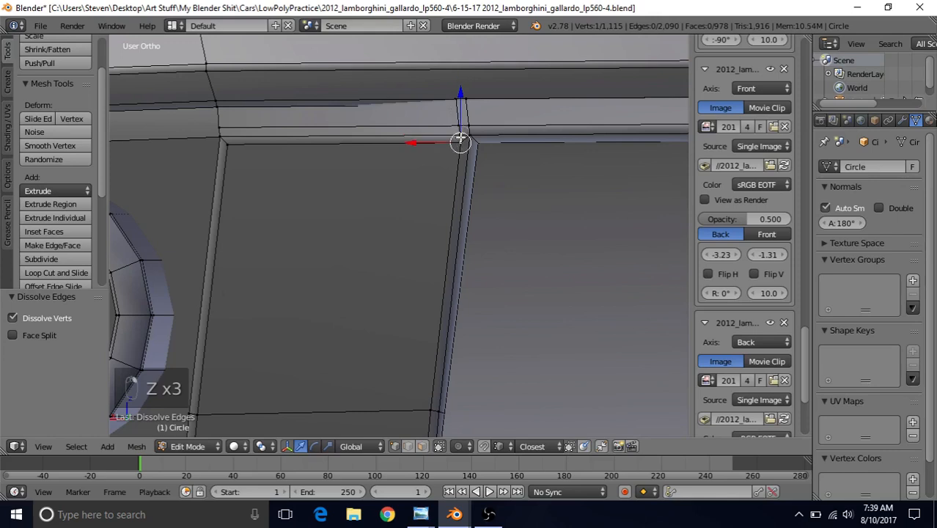
pyautogui.keyDown('shift'); pyautogui.rightClick(459, 135); pyautogui.keyUp('shift')
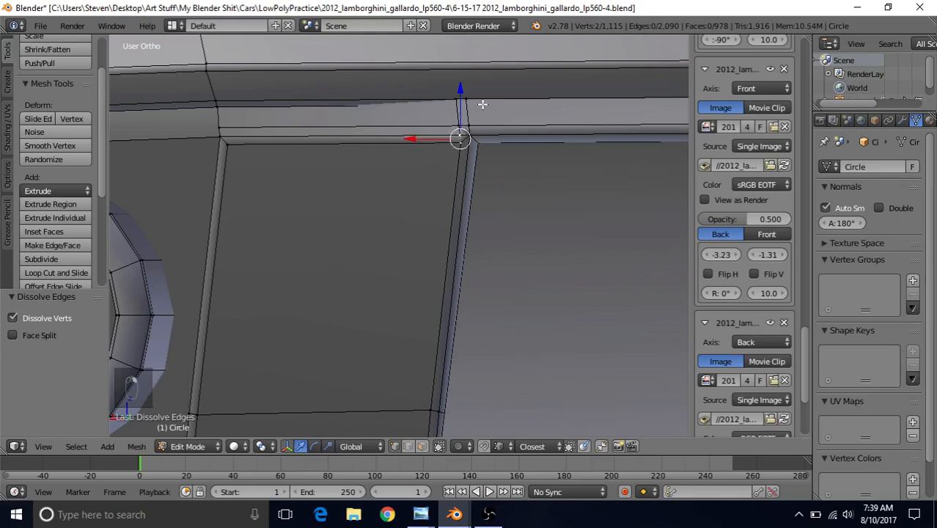
pyautogui.hotkey('alt', 'm')
pyautogui.click(482, 104)
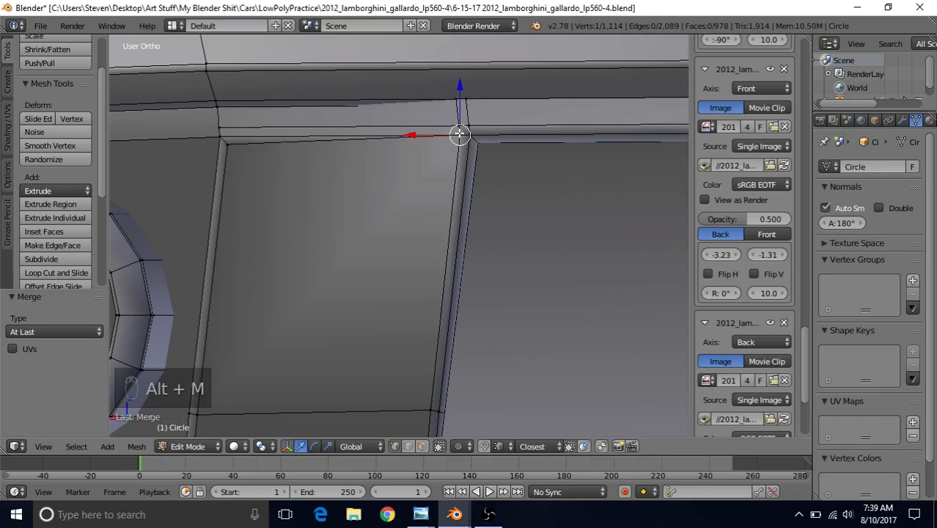
# - Add one loop cut across the trim above the inset panel, slid by -0.9202 toward the panel's outboard edge
pyautogui.keyDown('shift'); pyautogui.moveTo(434, 153); pyautogui.dragTo(517, 143, button='middle'); pyautogui.keyUp('shift')
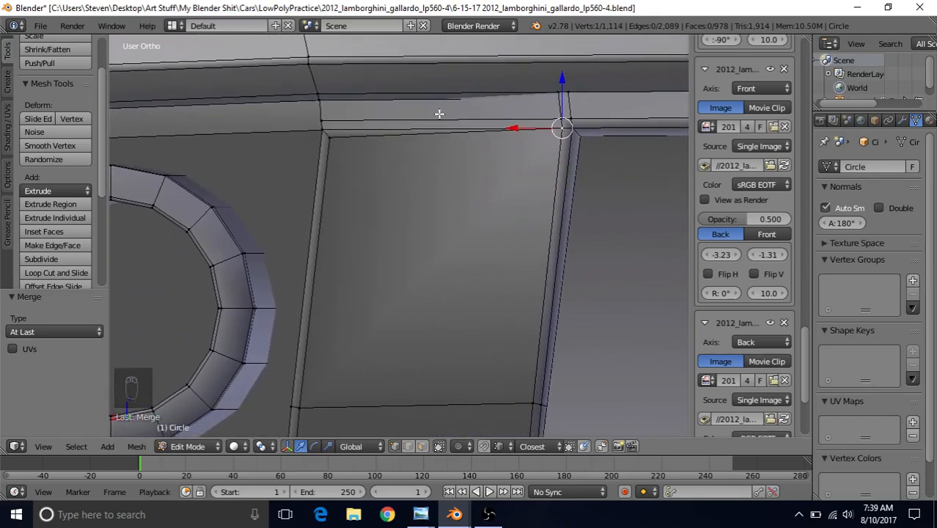
pyautogui.hotkey('ctrl', 'r')
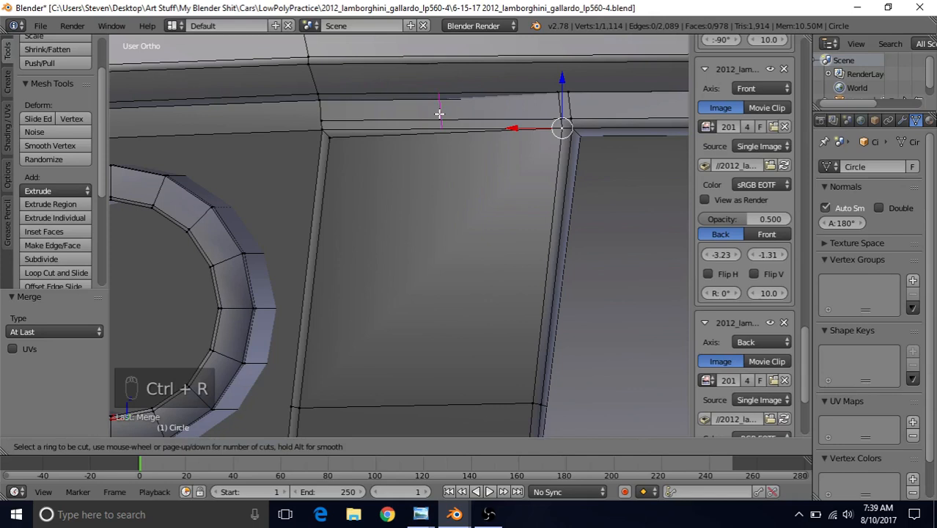
pyautogui.click(438, 114)
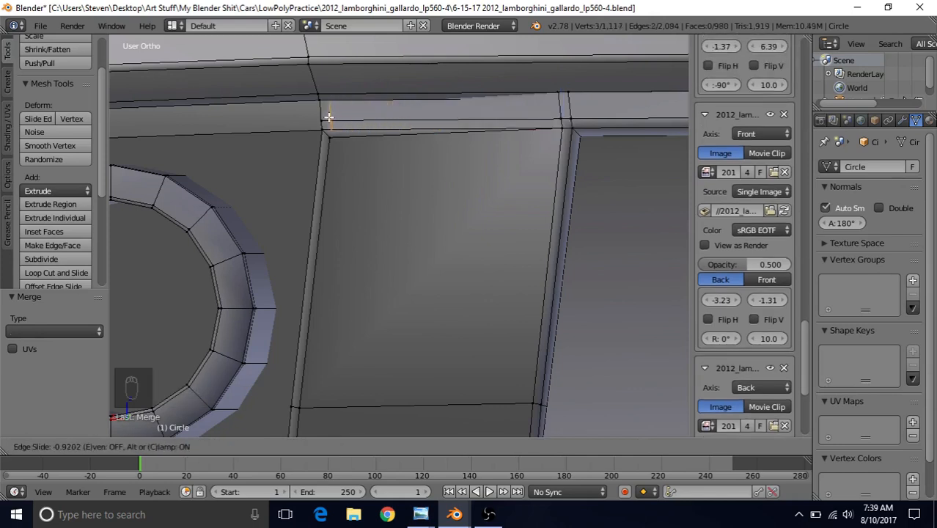
pyautogui.click(328, 117)
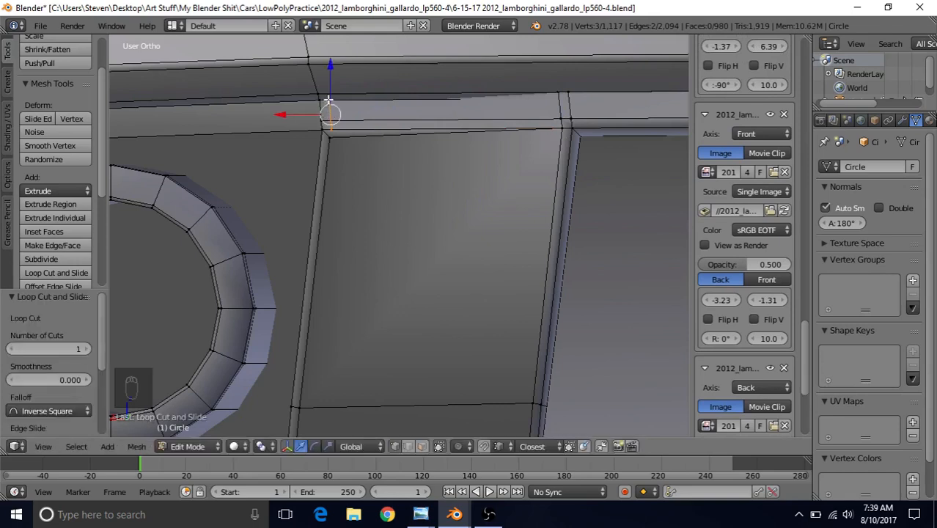
# - Merge the inset panel's upper outboard corner vertex into the trim vertex just above it
pyautogui.rightClick(330, 138)
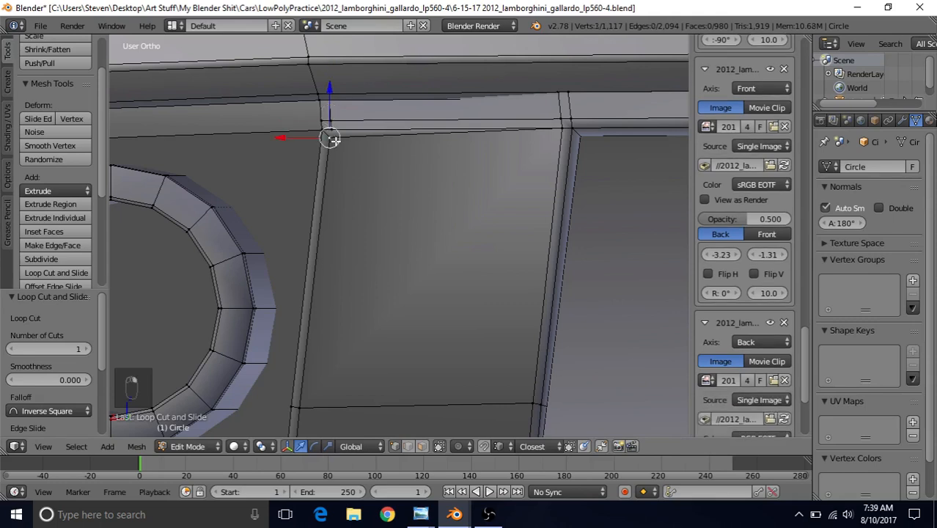
pyautogui.keyDown('shift'); pyautogui.rightClick(336, 128); pyautogui.keyUp('shift')
pyautogui.hotkey('alt', 'm')
pyautogui.click(334, 127)
# - Examine the merged panel corners and the exhaust recess in Object Mode from several angles
pyautogui.press('Tab')
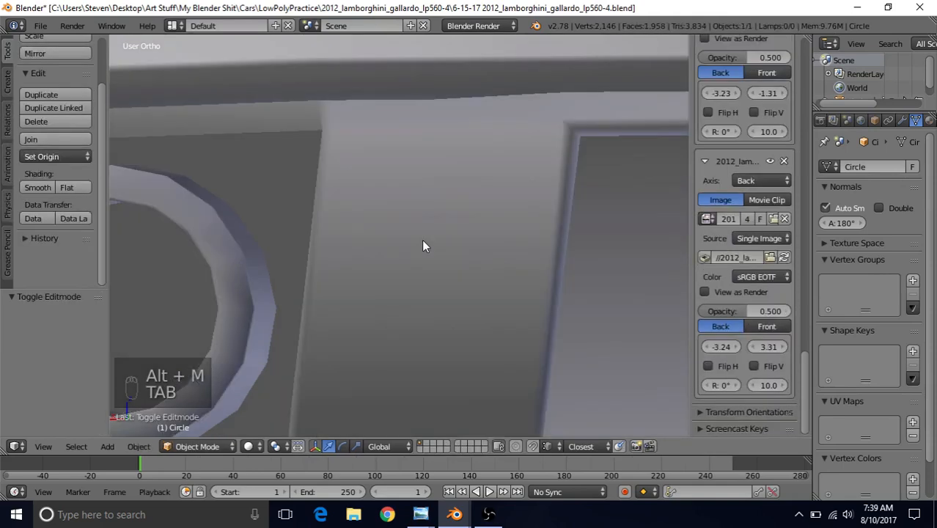
pyautogui.scroll(-5, 422, 239)
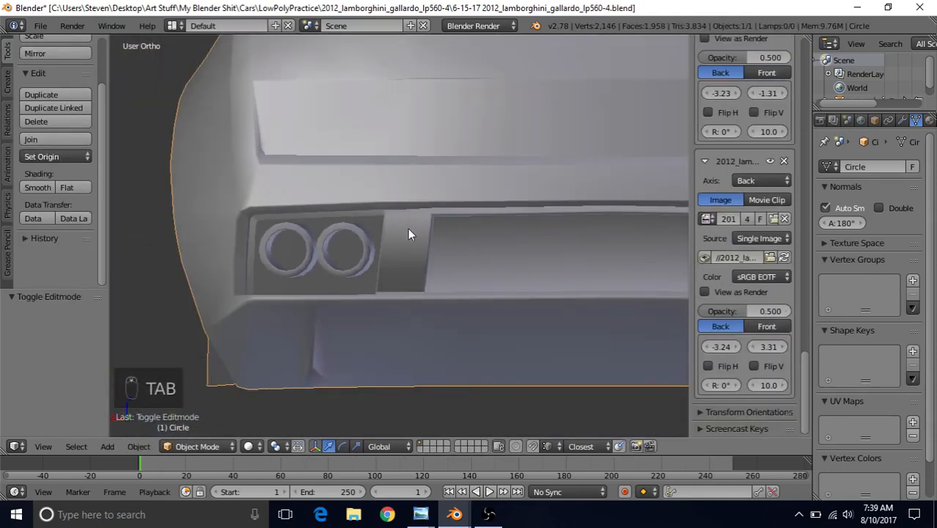
pyautogui.scroll(-2, 407, 278)
pyautogui.moveTo(454, 196); pyautogui.dragTo(461, 193, button='middle')
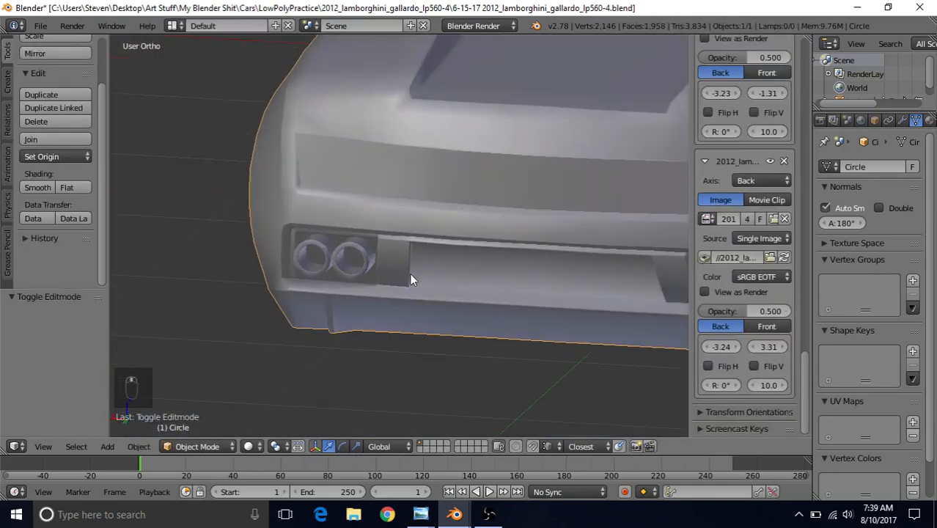
pyautogui.moveTo(409, 279); pyautogui.dragTo(422, 200, button='middle')
pyautogui.scroll(-2, 407, 258)
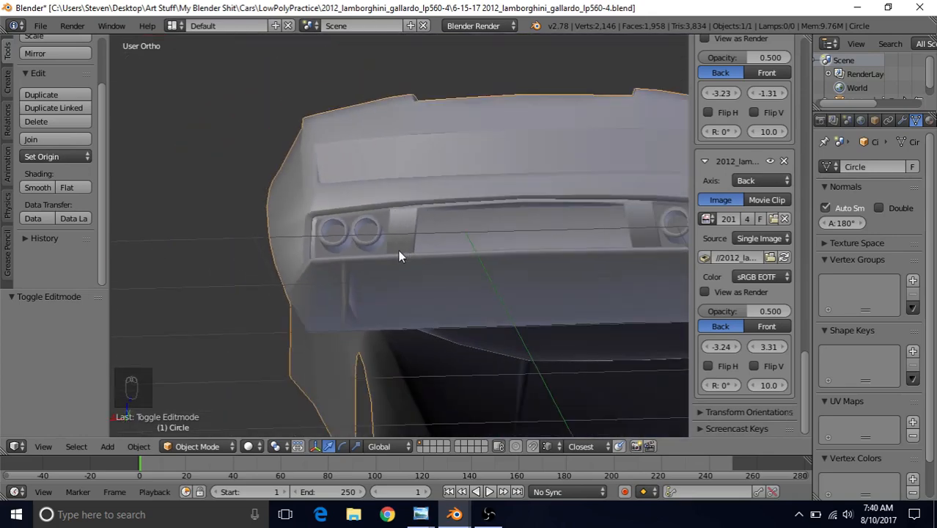
pyautogui.moveTo(399, 257); pyautogui.dragTo(479, 178, button='middle')
pyautogui.scroll(4, 370, 228)
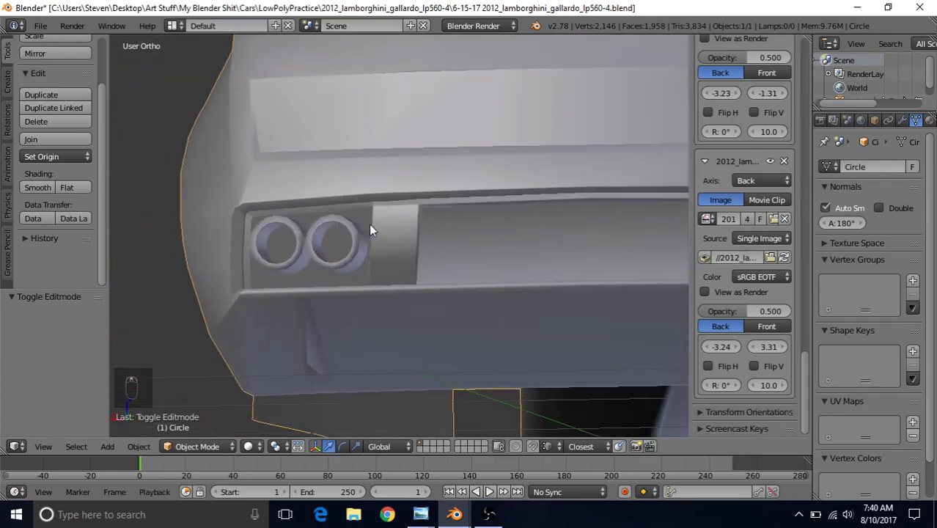
pyautogui.scroll(1, 370, 230)
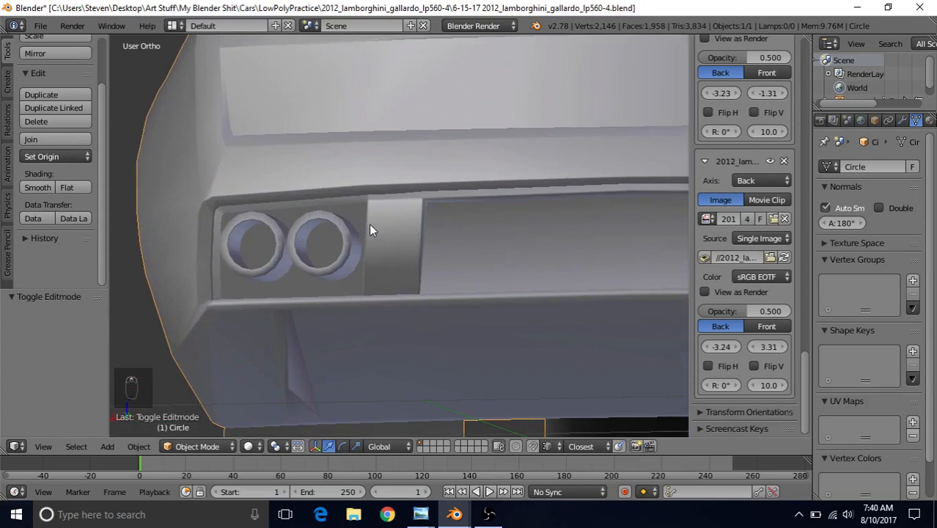
# - Save the current car model file
pyautogui.click(40, 26)
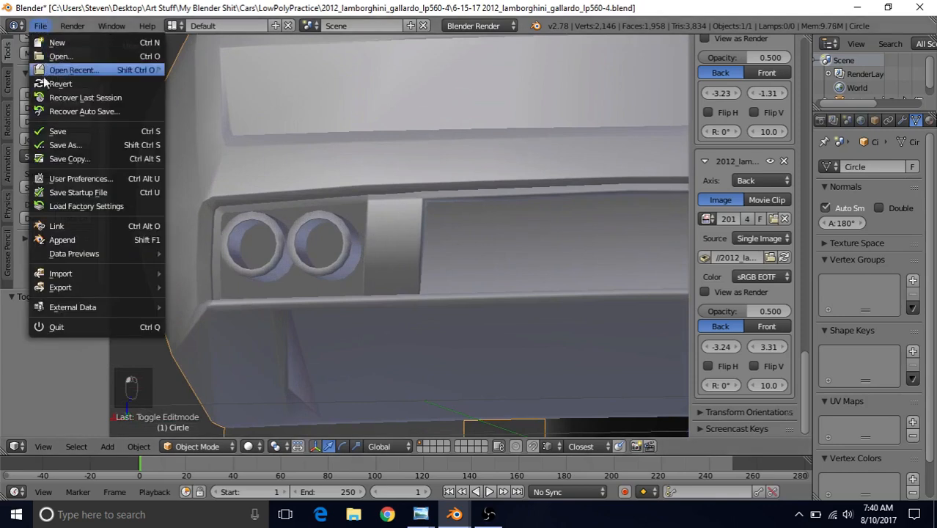
pyautogui.click(47, 131)
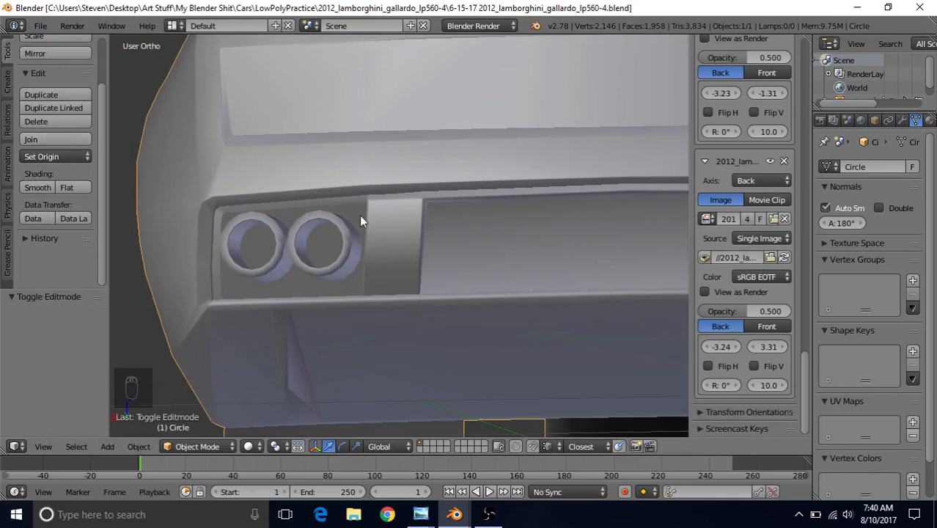
# - Select the border vertices of the opening behind the two exhausts, including its lower inboard corner, and fill them with one face
pyautogui.moveTo(360, 215); pyautogui.dragTo(454, 208, button='middle')
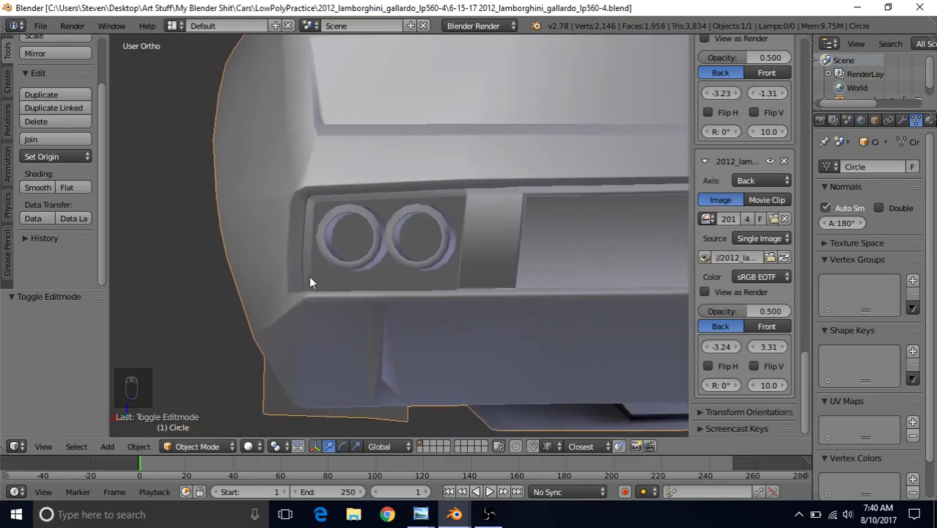
pyautogui.moveTo(326, 208); pyautogui.dragTo(448, 247, button='middle')
pyautogui.scroll(1, 447, 242)
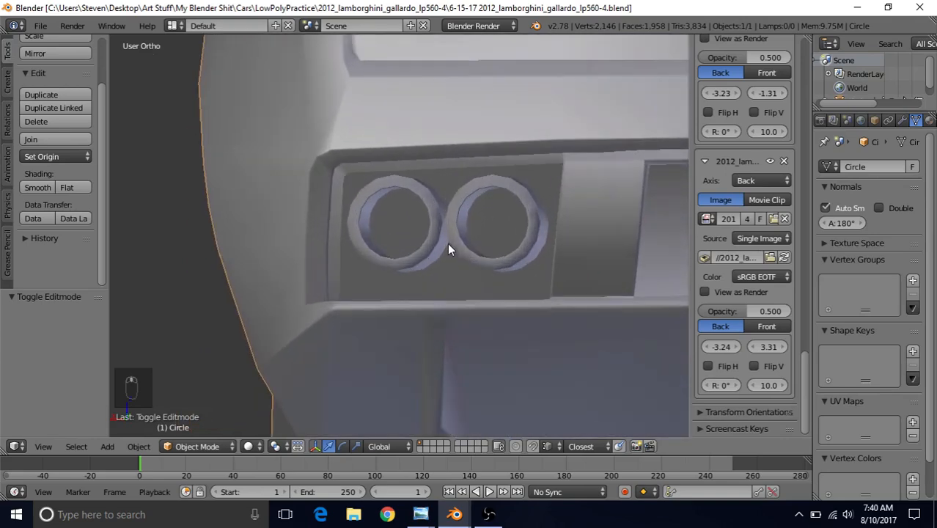
pyautogui.scroll(1, 447, 243)
pyautogui.press('Tab')
pyautogui.moveTo(466, 156); pyautogui.dragTo(434, 222, button='middle')
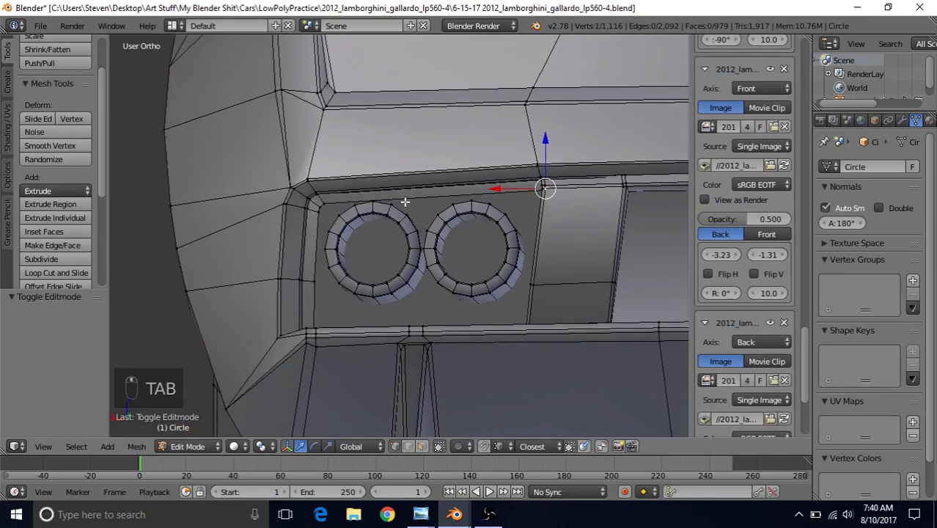
pyautogui.keyDown('ctrl'); pyautogui.rightClick(335, 203); pyautogui.keyUp('ctrl')
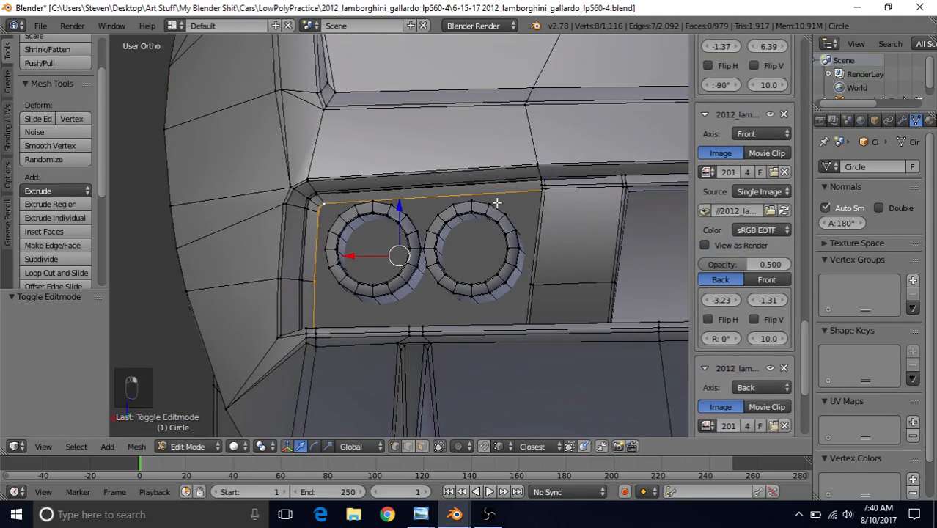
pyautogui.moveTo(497, 203); pyautogui.dragTo(569, 205, button='middle')
pyautogui.press('z')
pyautogui.moveTo(545, 253); pyautogui.dragTo(464, 224, button='middle')
pyautogui.press('z')
pyautogui.scroll(2, 473, 253)
pyautogui.press('z')
pyautogui.moveTo(476, 267); pyautogui.dragTo(517, 313, button='middle')
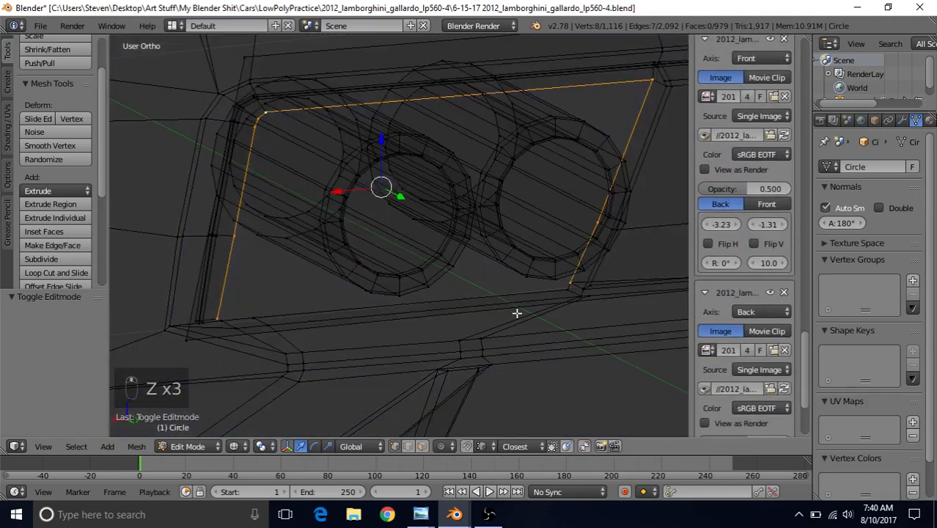
pyautogui.keyDown('shift'); pyautogui.rightClick(565, 291); pyautogui.keyUp('shift')
pyautogui.press('z')
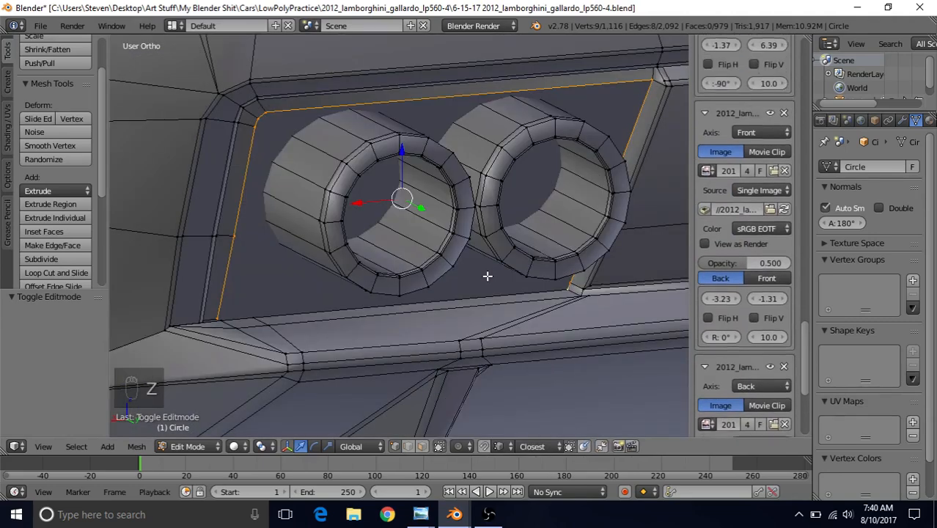
pyautogui.press('f')
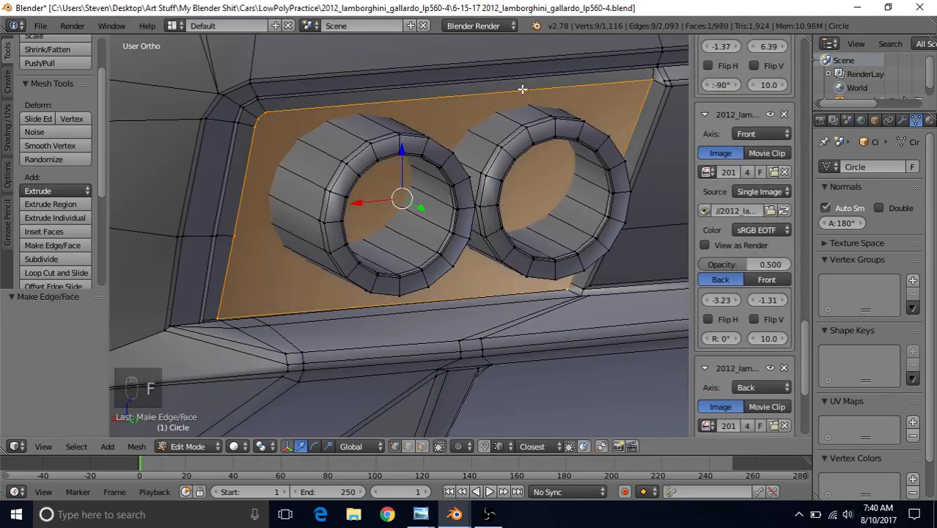
# - Inset the new face behind the exhausts by 0.0036 and extrude it inward -0.023 along Y
pyautogui.press('i')
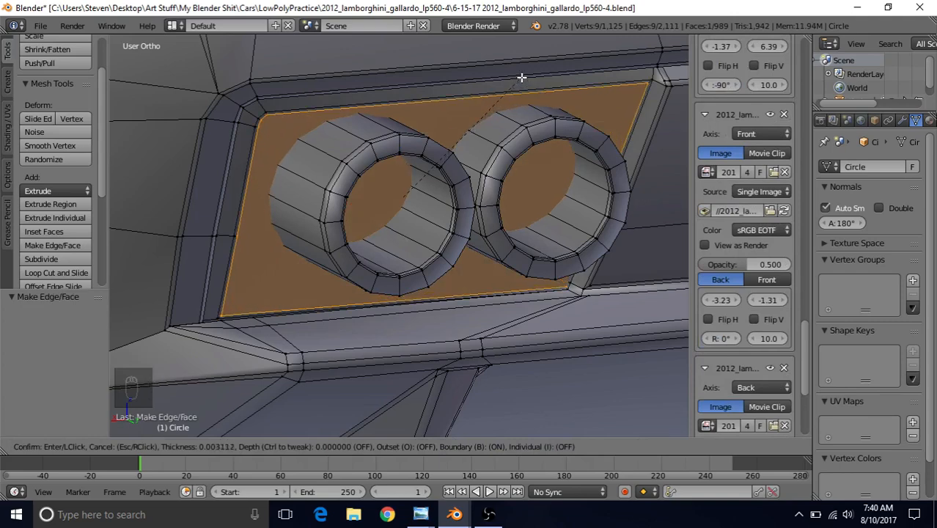
pyautogui.click(521, 78)
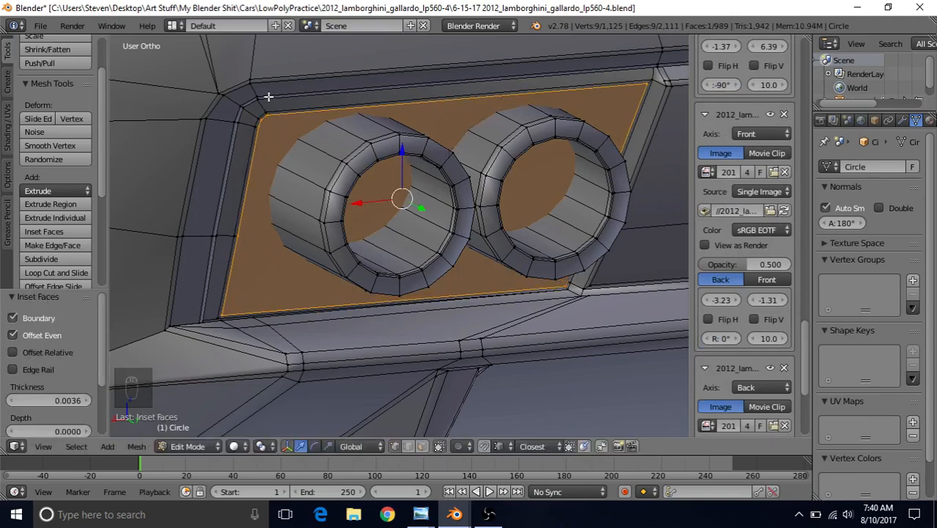
pyautogui.scroll(-2, 403, 206)
pyautogui.moveTo(490, 198); pyautogui.dragTo(464, 226, button='middle')
pyautogui.scroll(2, 278, 243)
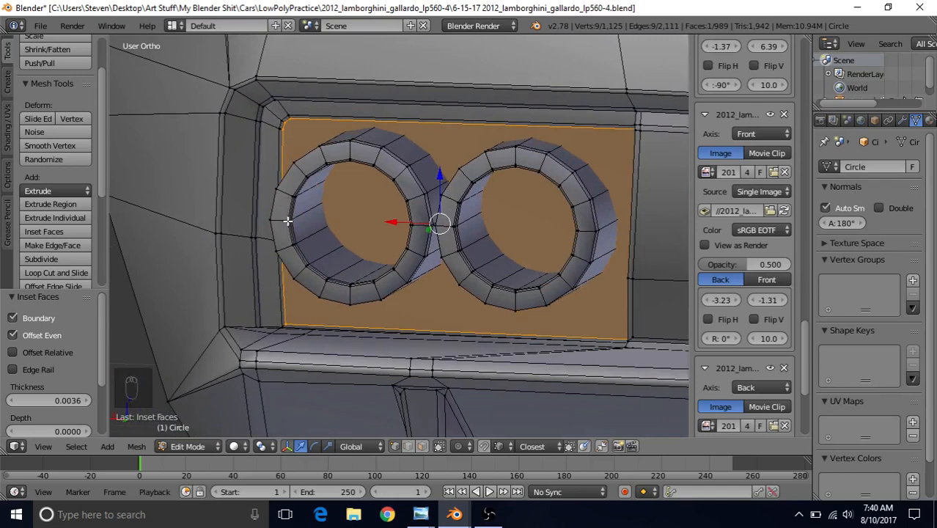
pyautogui.press('e')
pyautogui.rightClick(301, 225)
pyautogui.moveTo(301, 225); pyautogui.dragTo(366, 262, button='middle')
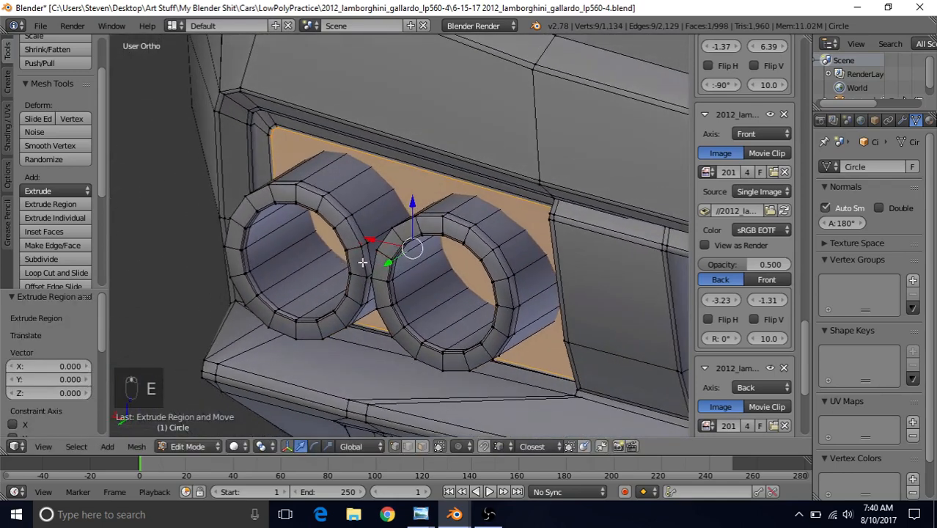
pyautogui.press('e')
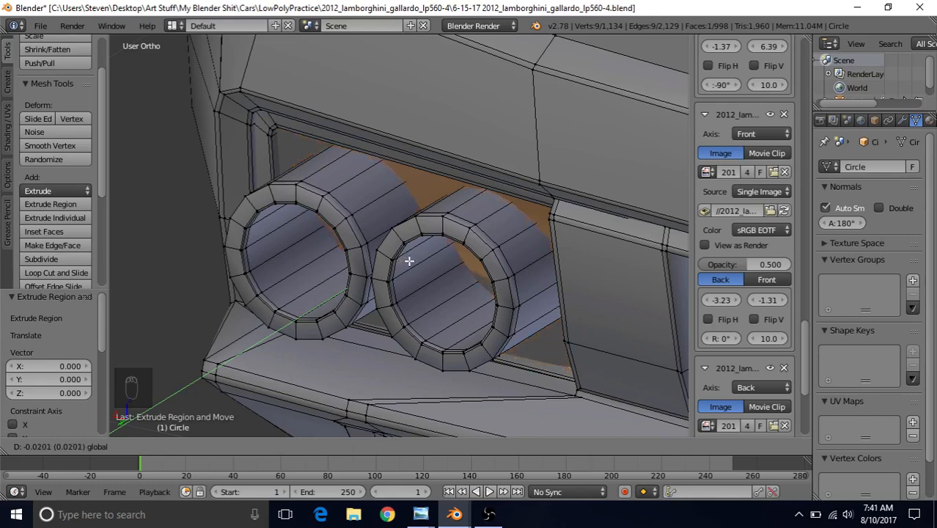
pyautogui.click(404, 258)
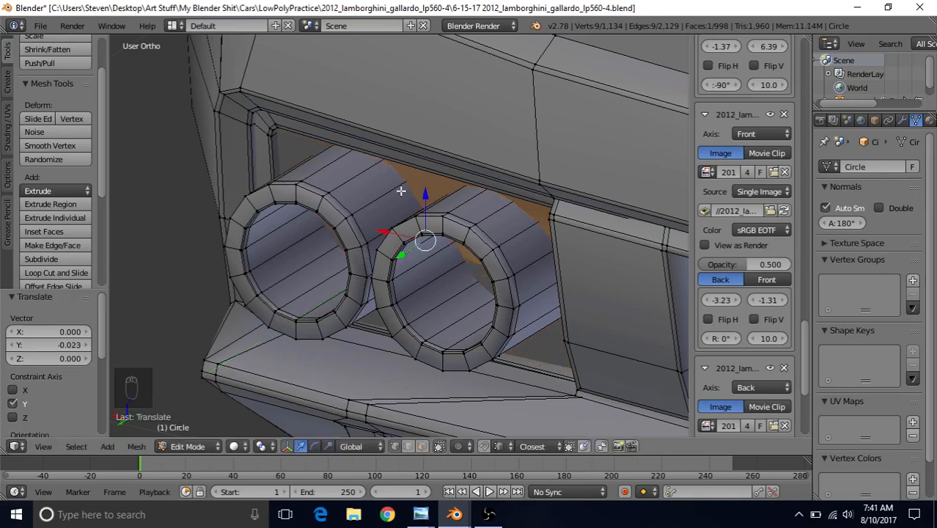
# - Delete the recessed back face behind the exhausts, keeping its side walls, and check the recess in Object Mode
pyautogui.press('Delete')
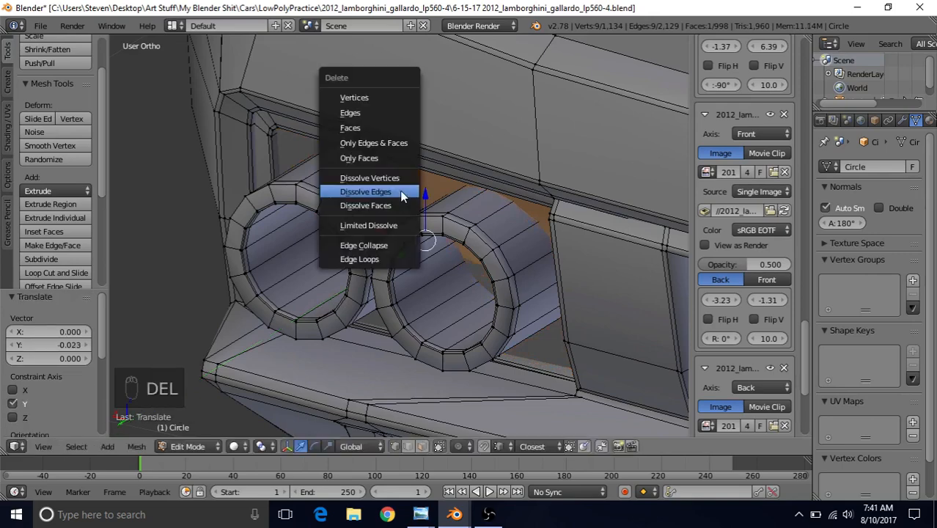
pyautogui.click(370, 129)
pyautogui.scroll(5, 330, 202)
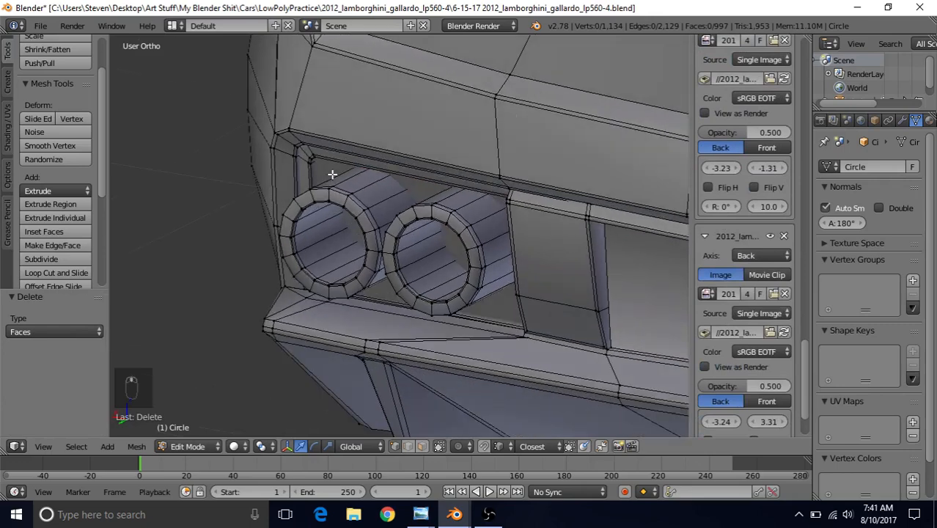
pyautogui.press('Tab')
pyautogui.moveTo(369, 210); pyautogui.dragTo(345, 207, button='middle')
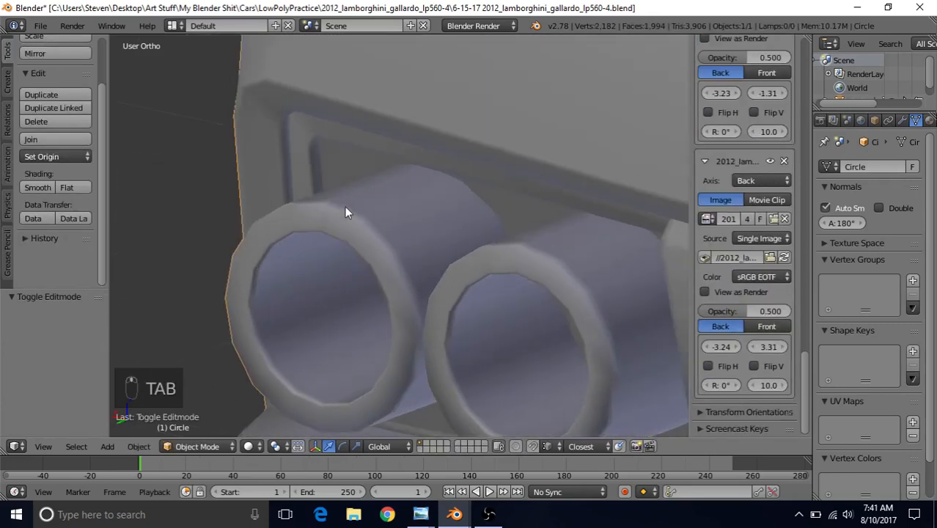
pyautogui.scroll(2, 345, 207)
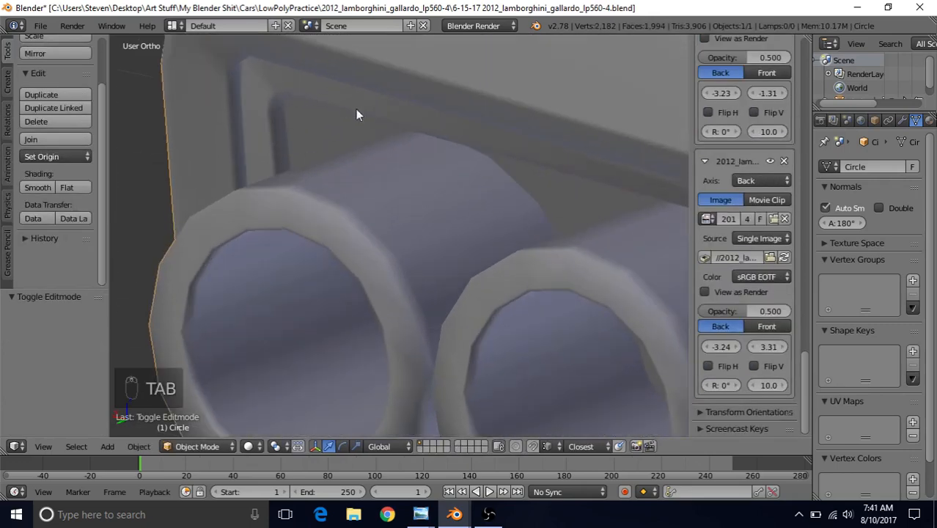
pyautogui.scroll(-3, 273, 167)
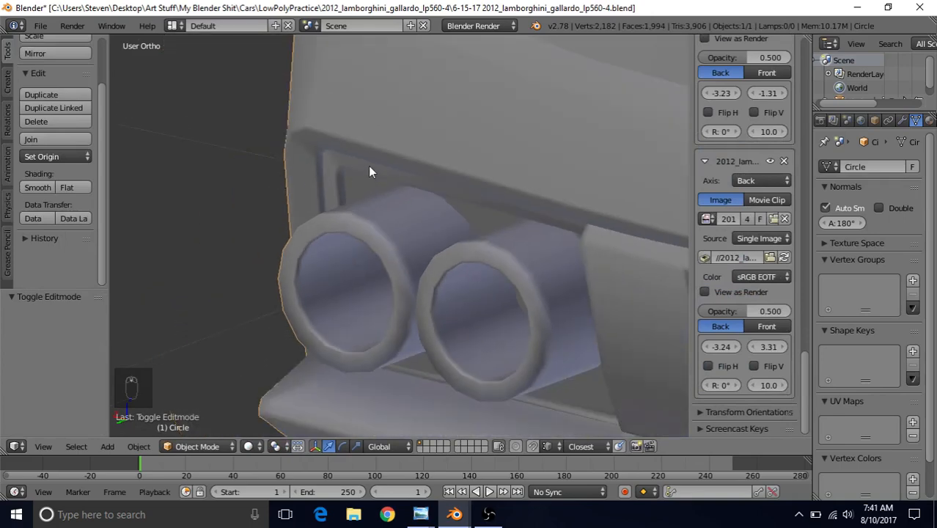
pyautogui.moveTo(368, 172); pyautogui.dragTo(443, 236, button='middle')
# - In Edit Mode, select the middle edge loop along the top and outboard side of the exhaust recess and extrude it in place
pyautogui.press('Tab')
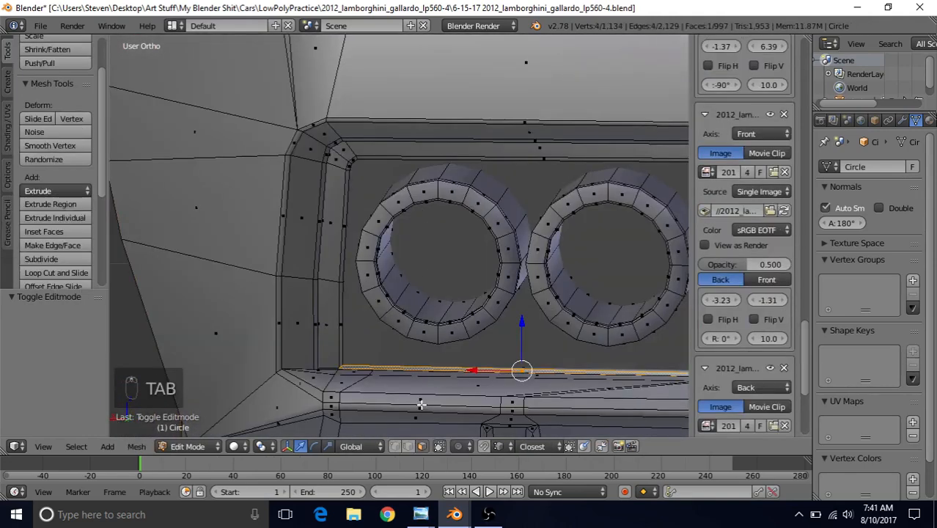
pyautogui.click(395, 446)
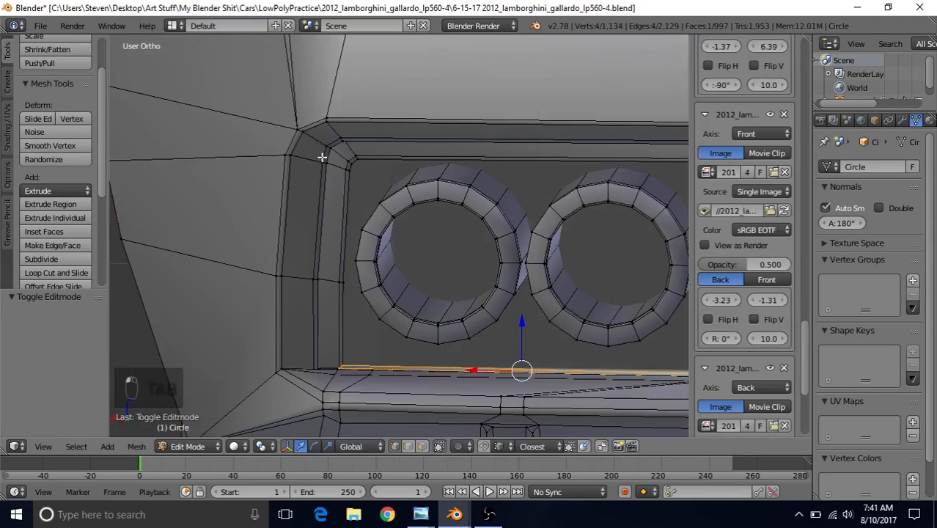
pyautogui.scroll(2, 368, 189)
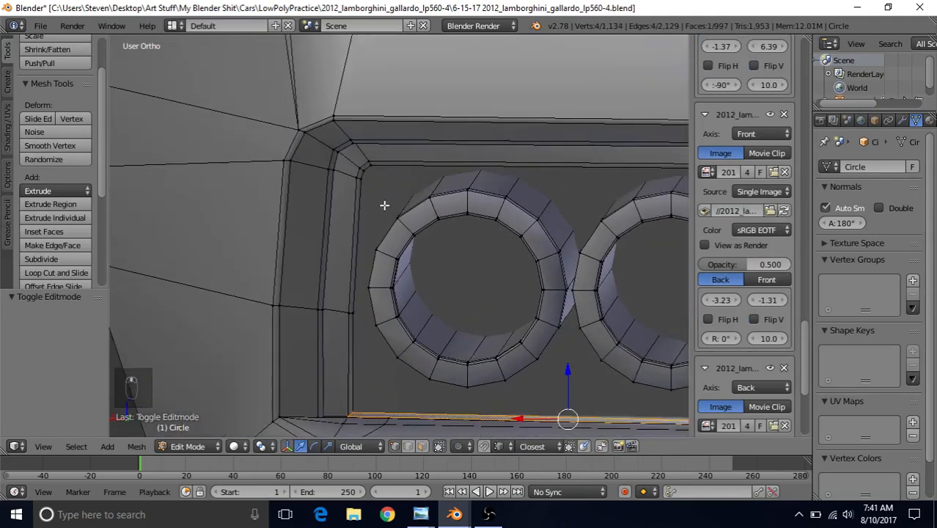
pyautogui.keyDown('alt'); pyautogui.rightClick(321, 178); pyautogui.keyUp('alt')
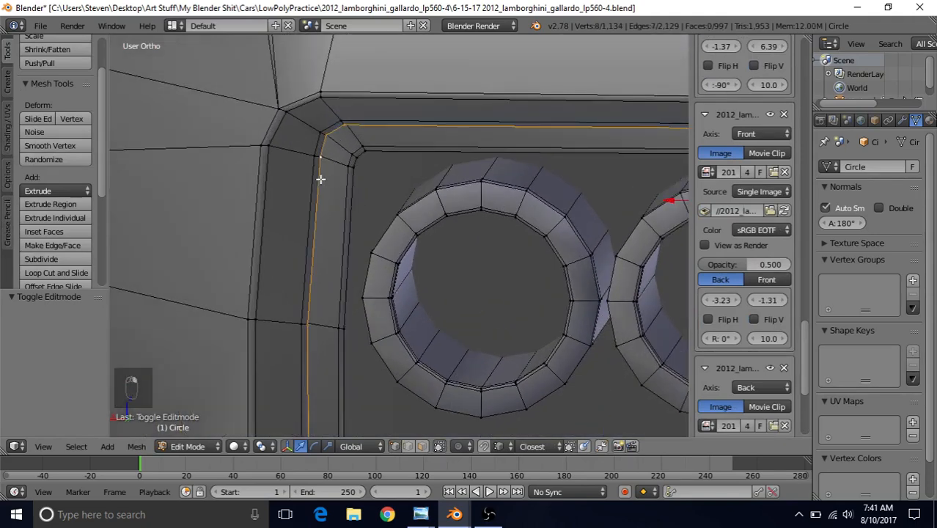
pyautogui.scroll(-4, 412, 257)
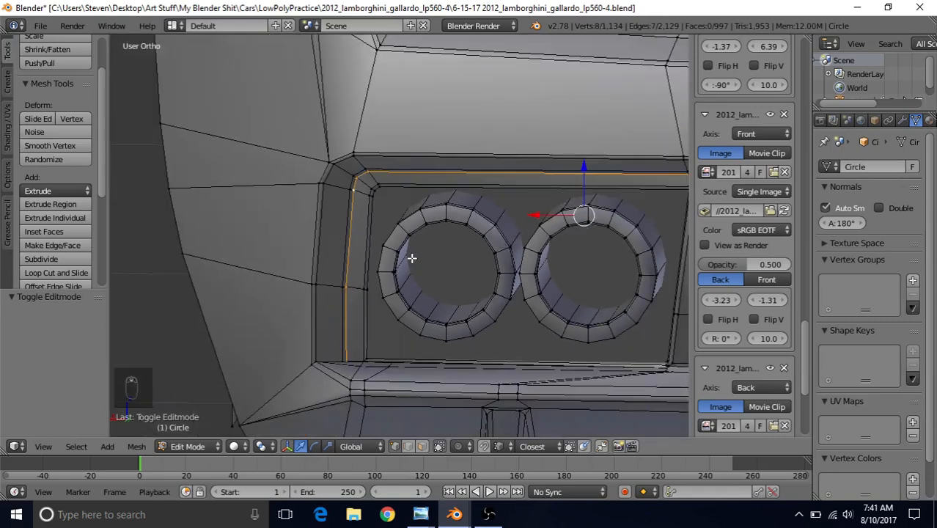
pyautogui.scroll(1, 409, 253)
pyautogui.press('e')
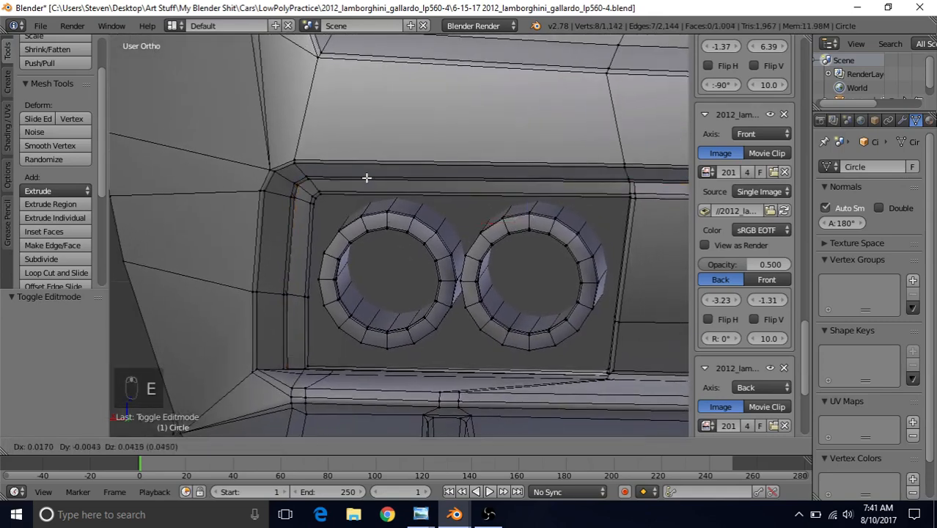
pyautogui.rightClick(371, 193)
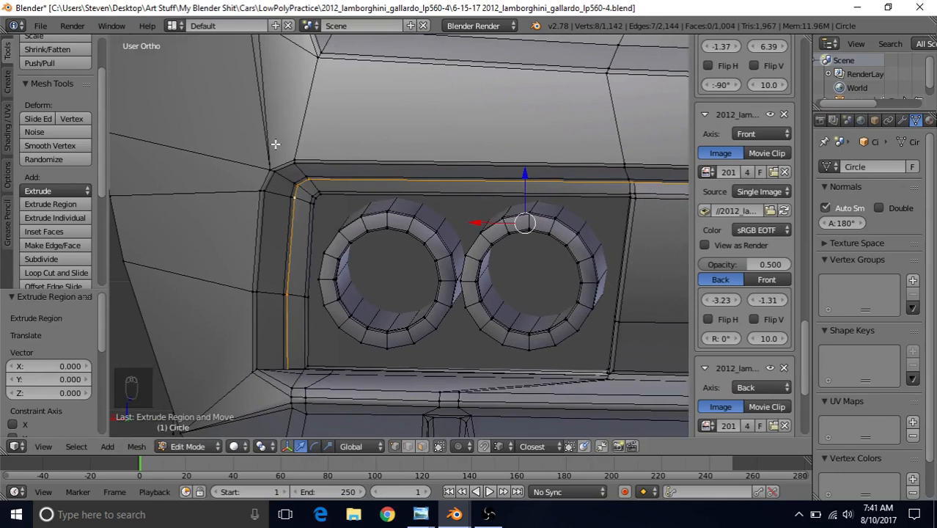
# - Deselect the upper-edge vertices of the extruded loop, keeping only the vertical run on the outboard side of the exhaust recess selected
pyautogui.keyDown('shift'); pyautogui.moveTo(492, 170); pyautogui.dragTo(461, 169, button='middle'); pyautogui.keyUp('shift')
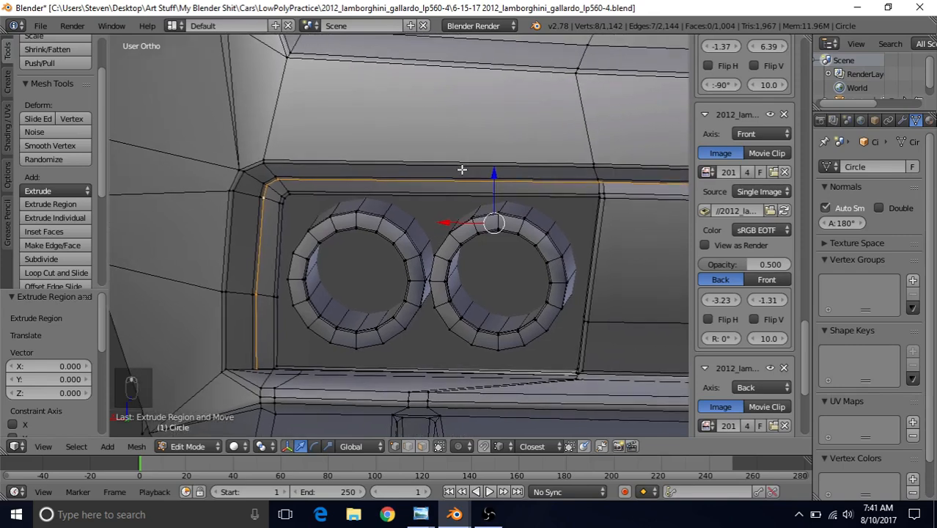
pyautogui.press('z')
pyautogui.scroll(-3, 464, 176)
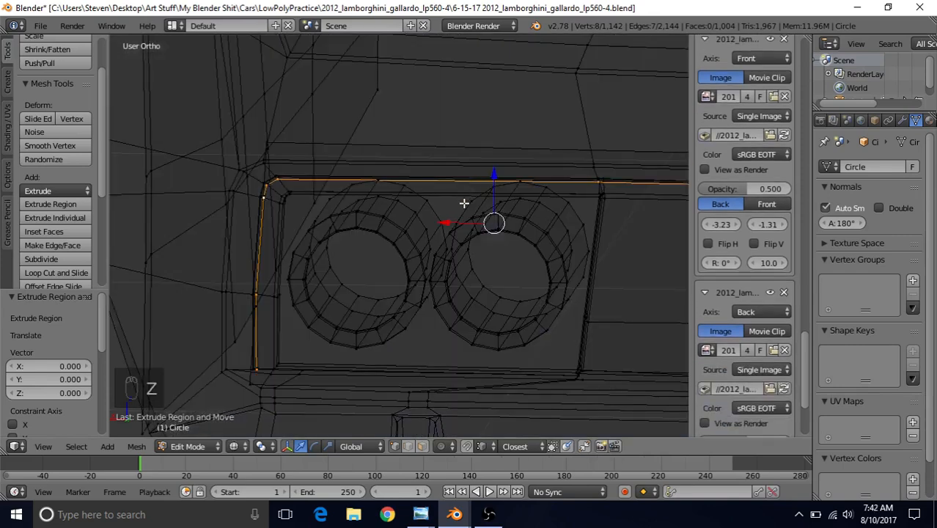
pyautogui.keyDown('shift'); pyautogui.moveTo(506, 173); pyautogui.dragTo(419, 160, button='middle'); pyautogui.keyUp('shift')
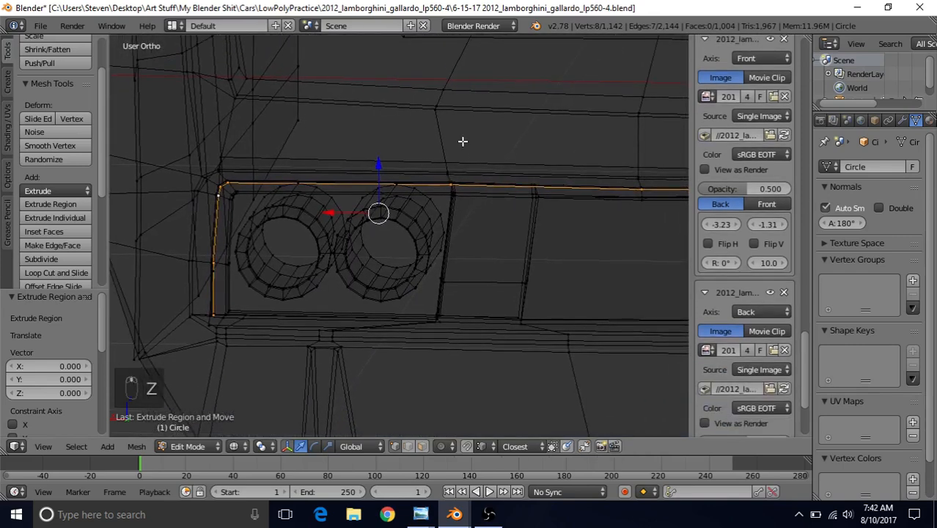
pyautogui.press('c')
pyautogui.moveTo(655, 184)
pyautogui.mouseDown(button='middle')
pyautogui.moveTo(391, 186)
pyautogui.moveTo(265, 172)
pyautogui.moveTo(245, 180)
pyautogui.mouseUp(button='middle')
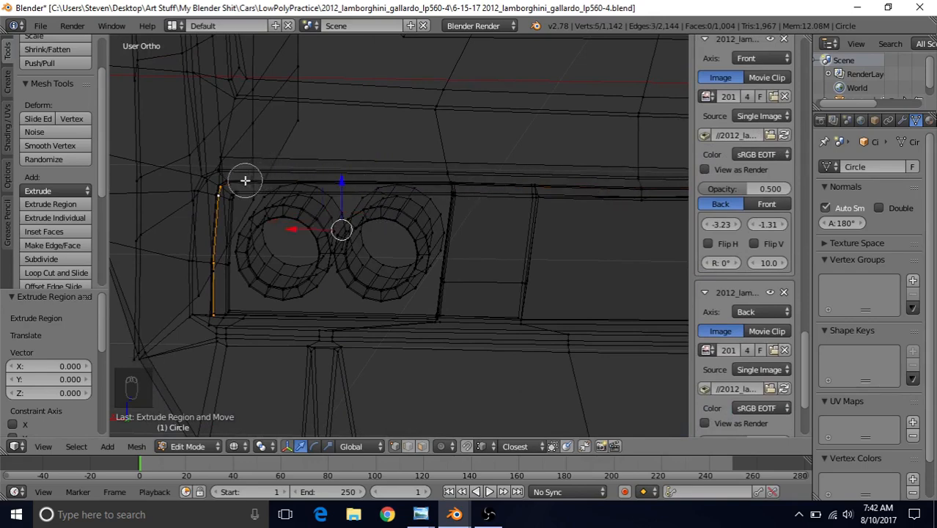
pyautogui.rightClick(245, 180)
pyautogui.scroll(-3, 471, 241)
pyautogui.press('c')
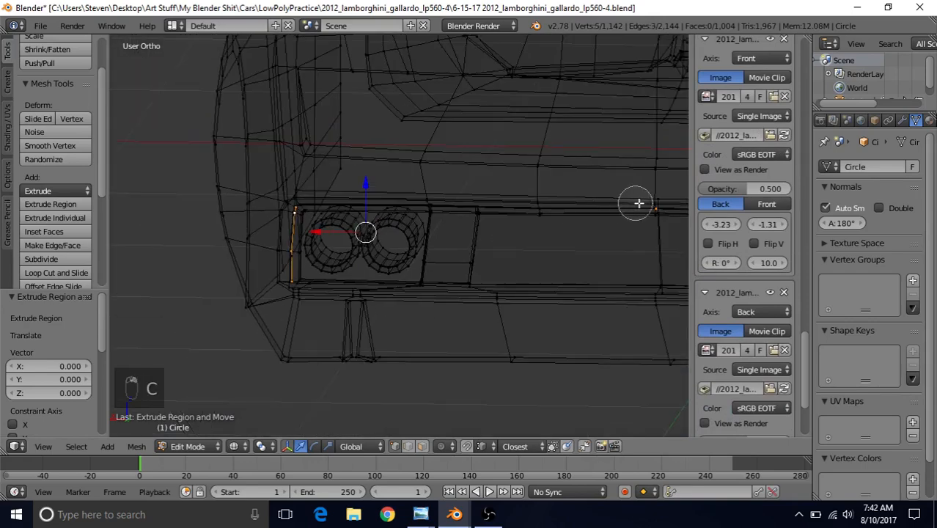
pyautogui.moveTo(634, 201)
pyautogui.mouseDown(button='middle')
pyautogui.moveTo(651, 205)
pyautogui.moveTo(464, 210)
pyautogui.moveTo(438, 189)
pyautogui.mouseUp(button='middle')
pyautogui.rightClick(628, 222)
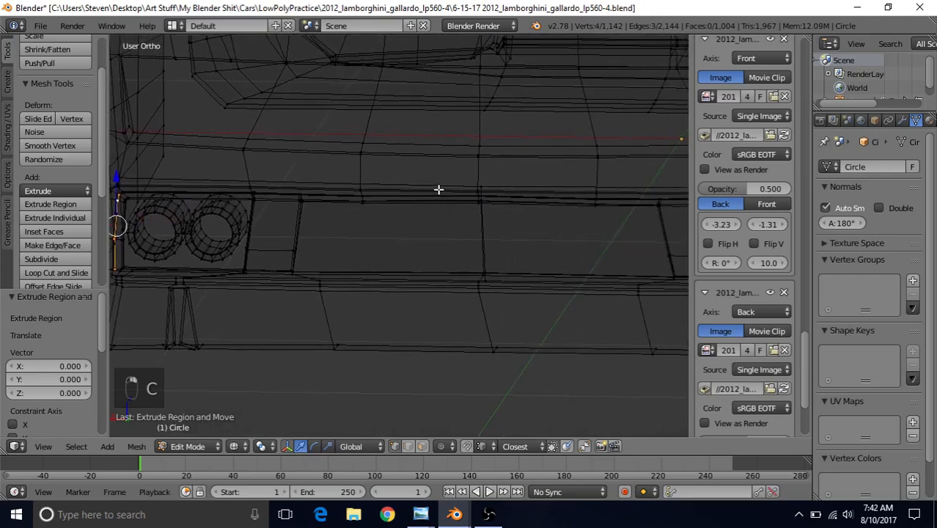
# - Move the extruded outboard side edges of the exhaust recess 0.0021 along X
pyautogui.scroll(-2, 558, 238)
pyautogui.keyDown('shift'); pyautogui.moveTo(300, 192); pyautogui.dragTo(423, 161, button='middle'); pyautogui.keyUp('shift')
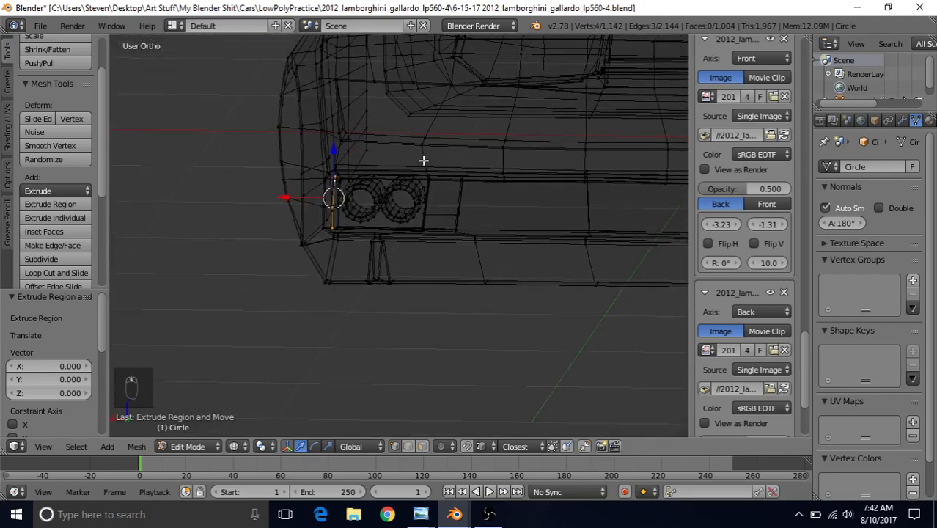
pyautogui.scroll(4, 369, 207)
pyautogui.keyDown('shift'); pyautogui.moveTo(233, 135); pyautogui.dragTo(291, 198, button='middle'); pyautogui.keyUp('shift')
pyautogui.scroll(2, 337, 163)
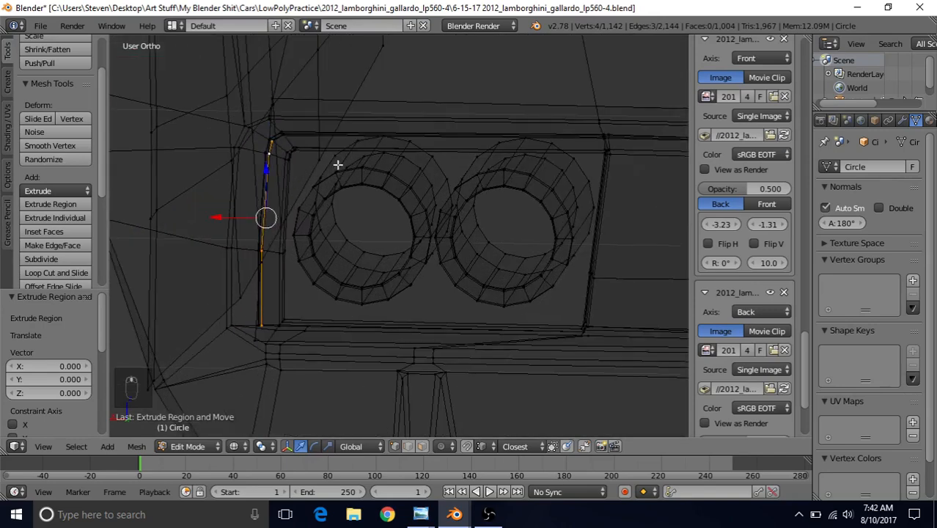
pyautogui.keyDown('shift'); pyautogui.moveTo(336, 162); pyautogui.dragTo(419, 177, button='middle'); pyautogui.keyUp('shift')
pyautogui.scroll(2, 417, 168)
pyautogui.press('z')
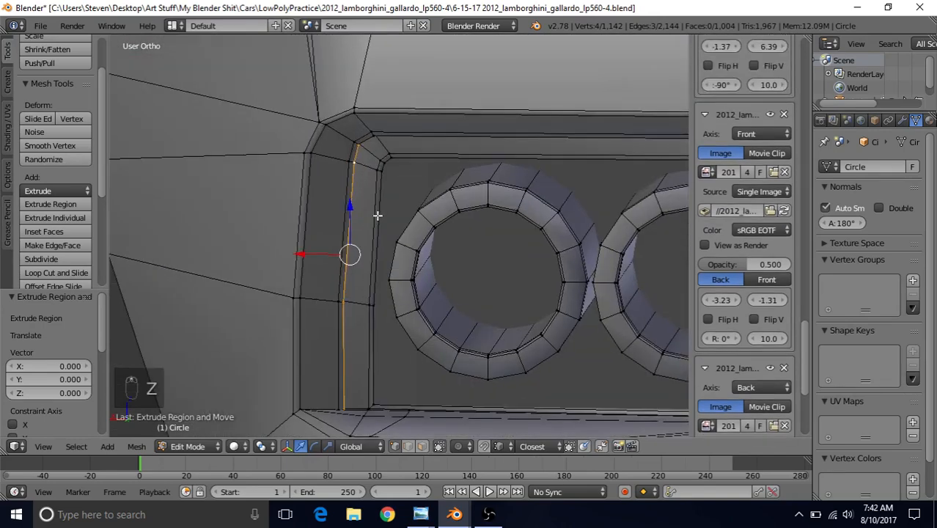
pyautogui.press('g')
pyautogui.press('x')
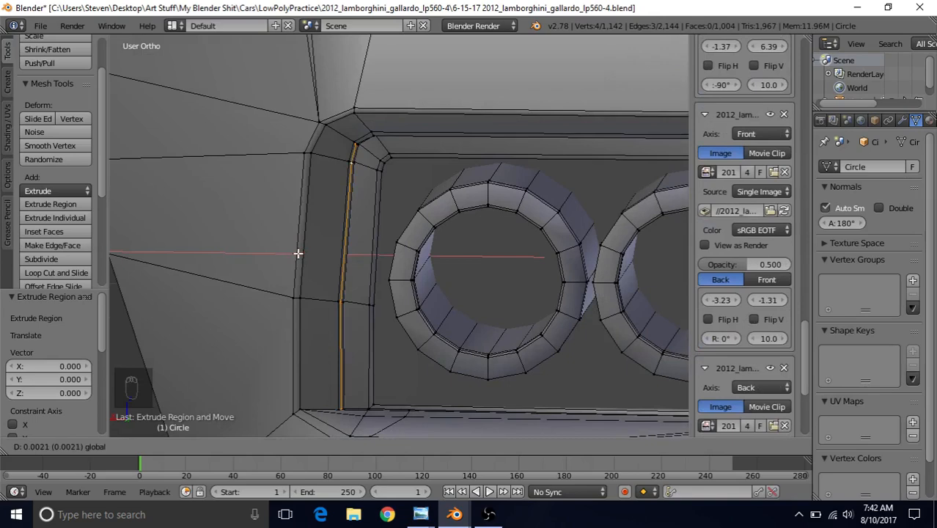
pyautogui.click(297, 253)
# - Reselect the extruded loop around the exhaust recess and deselect its outboard side vertices, keeping only the upper edges selected
pyautogui.scroll(3, 377, 228)
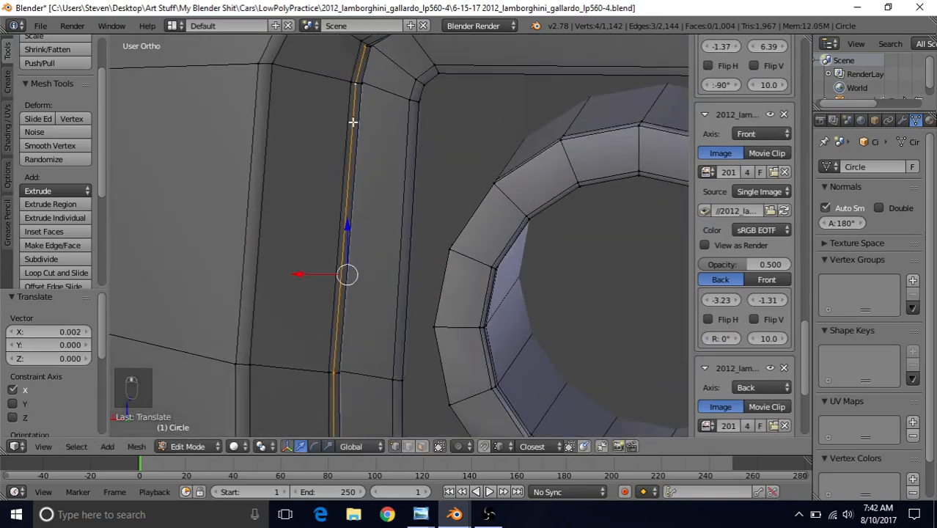
pyautogui.keyDown('alt'); pyautogui.rightClick(355, 102); pyautogui.keyUp('alt')
pyautogui.scroll(-3, 368, 206)
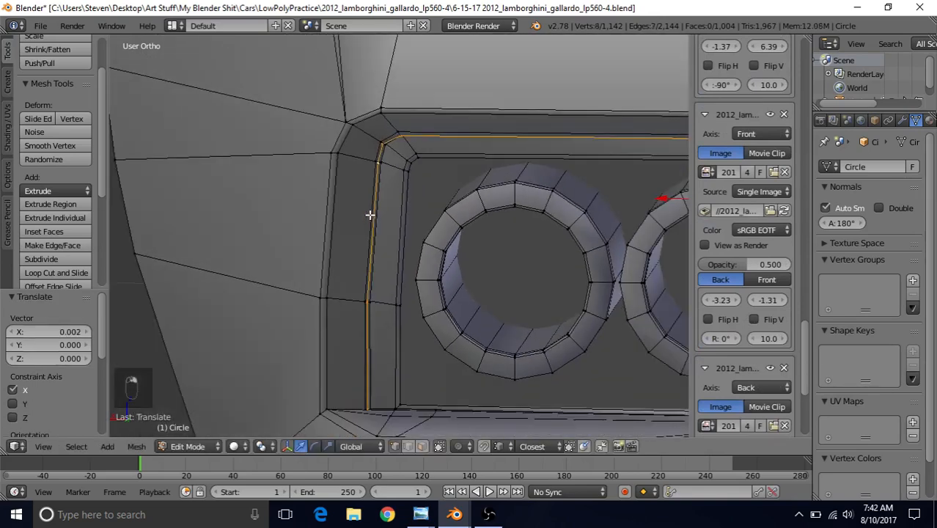
pyautogui.scroll(-3, 546, 205)
pyautogui.keyDown('shift'); pyautogui.moveTo(501, 258); pyautogui.dragTo(517, 241, button='middle'); pyautogui.keyUp('shift')
pyautogui.scroll(1, 517, 240)
pyautogui.press('z')
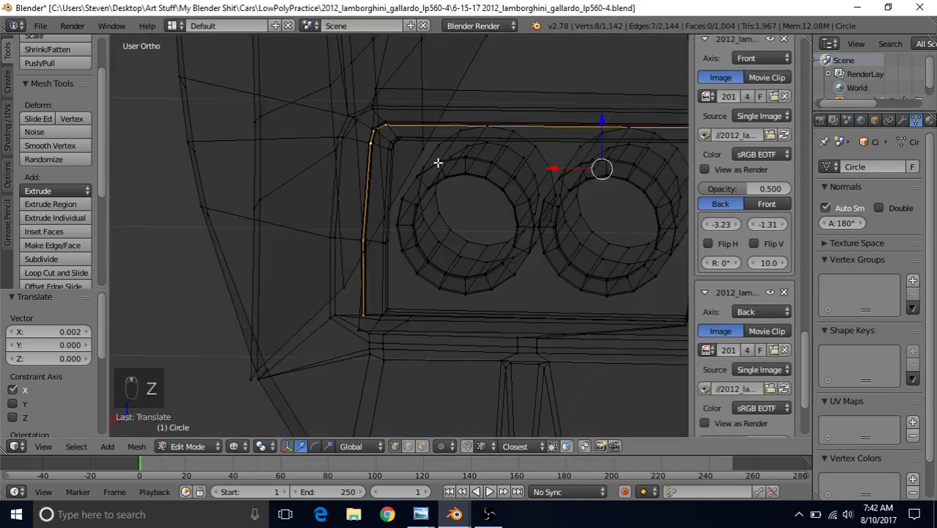
pyautogui.press('c')
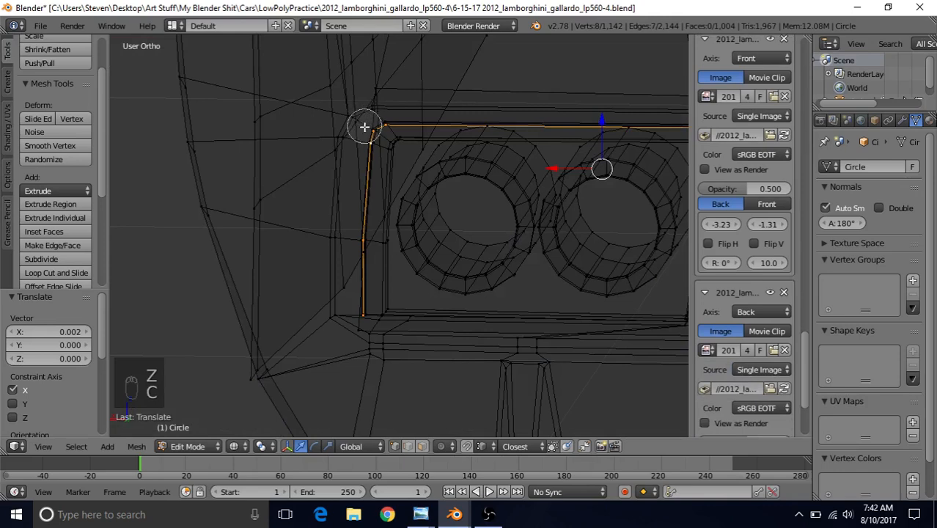
pyautogui.middleClick(359, 131)
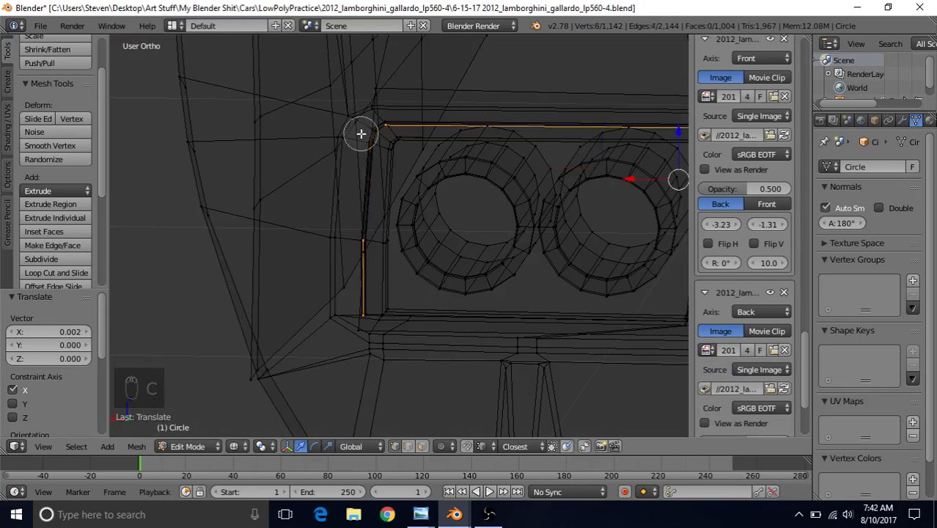
pyautogui.moveTo(360, 184); pyautogui.dragTo(366, 326, button='middle')
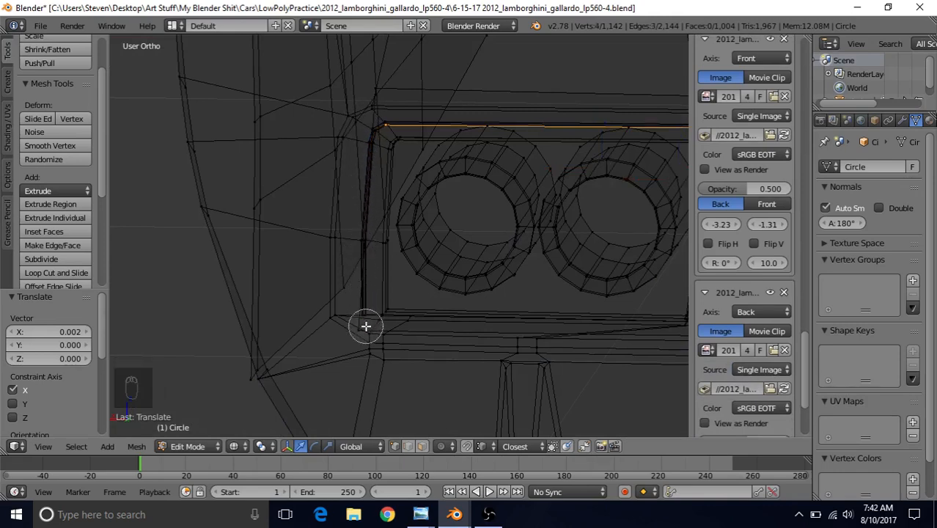
pyautogui.rightClick(366, 325)
# - Move the extruded upper edges above the exhausts up 0.002 along Z
pyautogui.moveTo(535, 188)
pyautogui.keyDown('shift'); pyautogui.mouseDown(button='middle')
pyautogui.moveTo(440, 187)
pyautogui.moveTo(336, 205)
pyautogui.mouseUp(button='middle'); pyautogui.keyUp('shift')
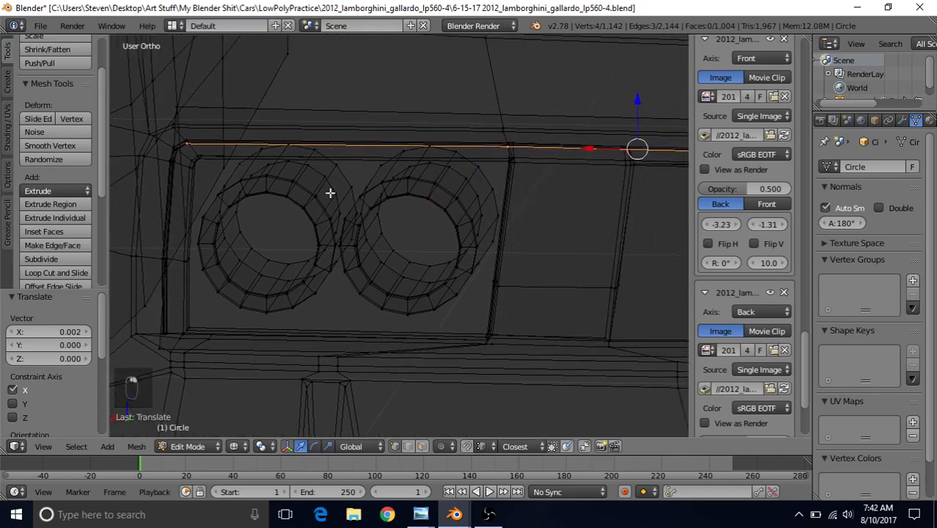
pyautogui.scroll(-4, 575, 201)
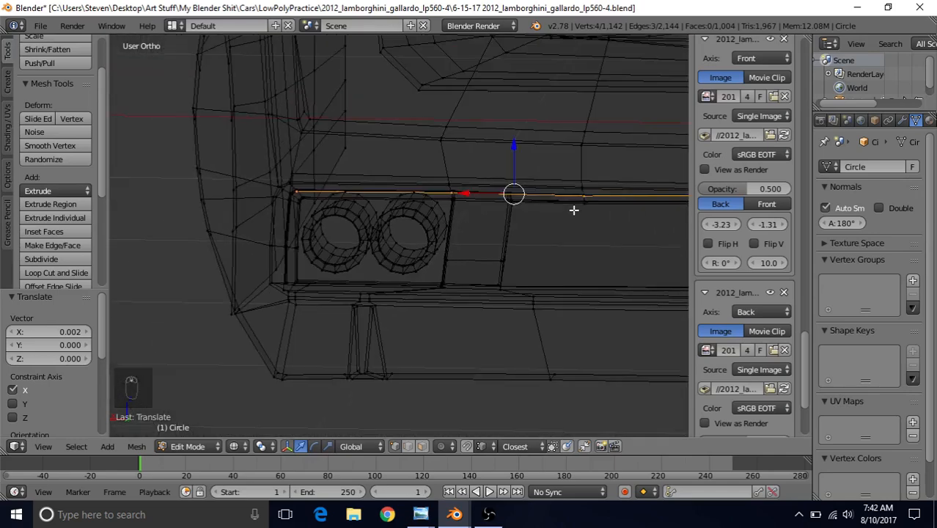
pyautogui.press('z')
pyautogui.scroll(6, 457, 194)
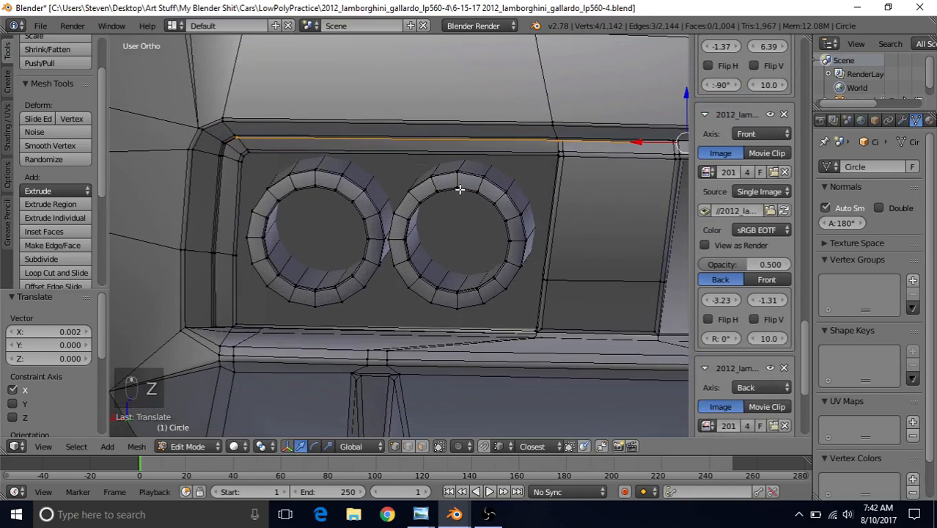
pyautogui.keyDown('shift'); pyautogui.moveTo(458, 188); pyautogui.dragTo(416, 200, button='middle'); pyautogui.keyUp('shift')
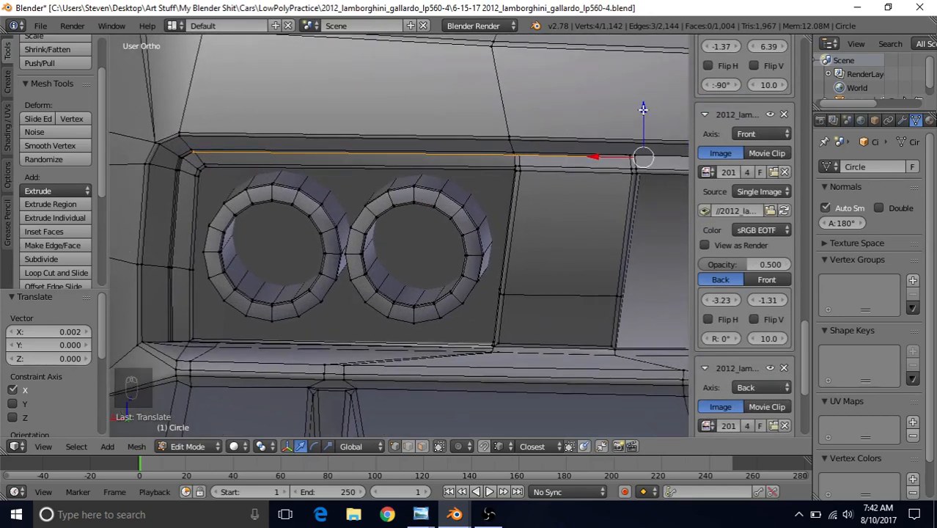
pyautogui.moveTo(643, 109); pyautogui.dragTo(643, 108)
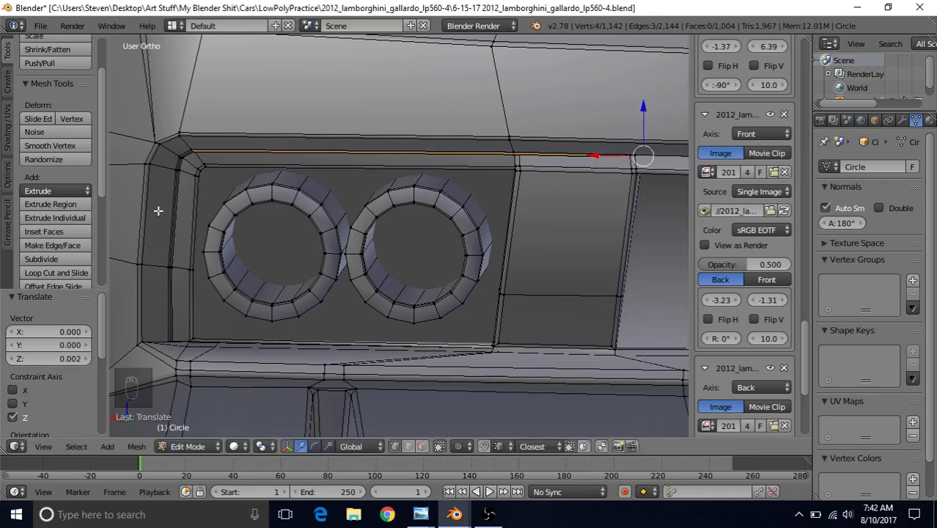
# - Move the upper outboard corner vertex of the exhaust recess's extruded loop about 0.001 along Y
pyautogui.scroll(5, 324, 181)
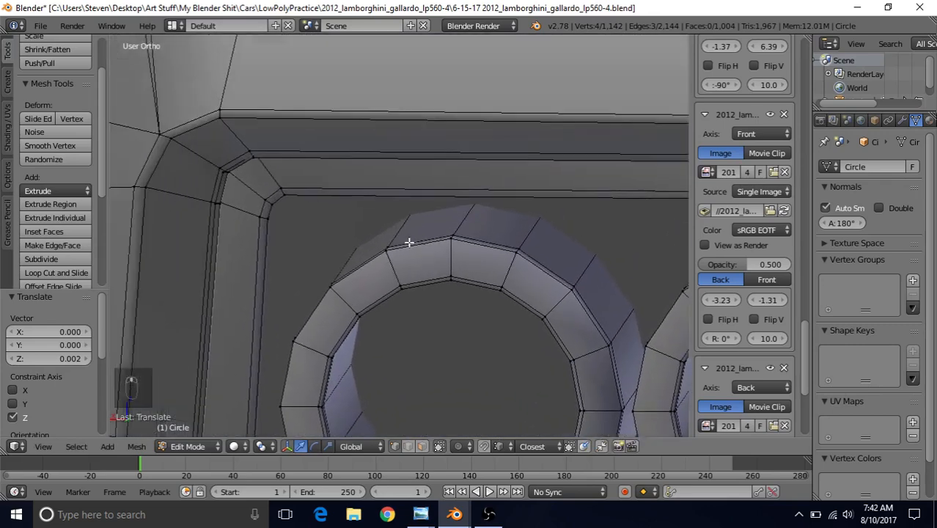
pyautogui.scroll(3, 409, 242)
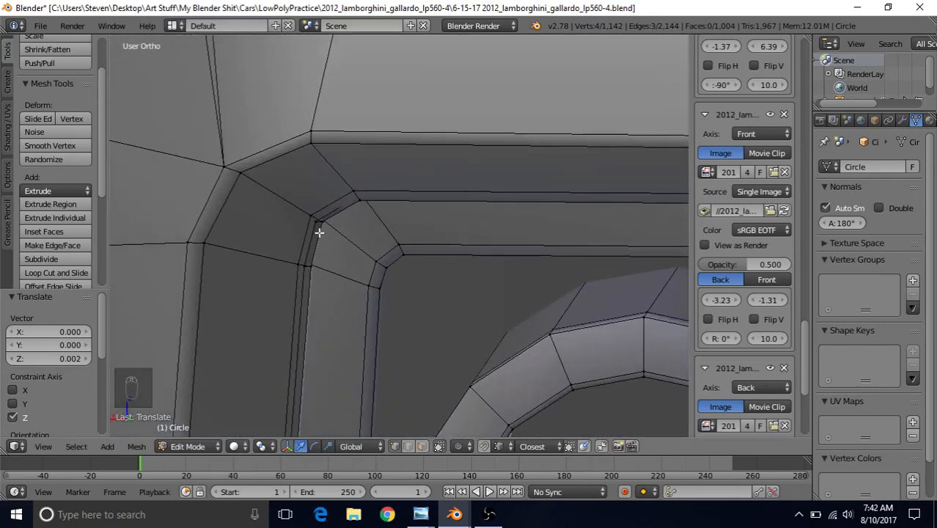
pyautogui.scroll(-4, 502, 228)
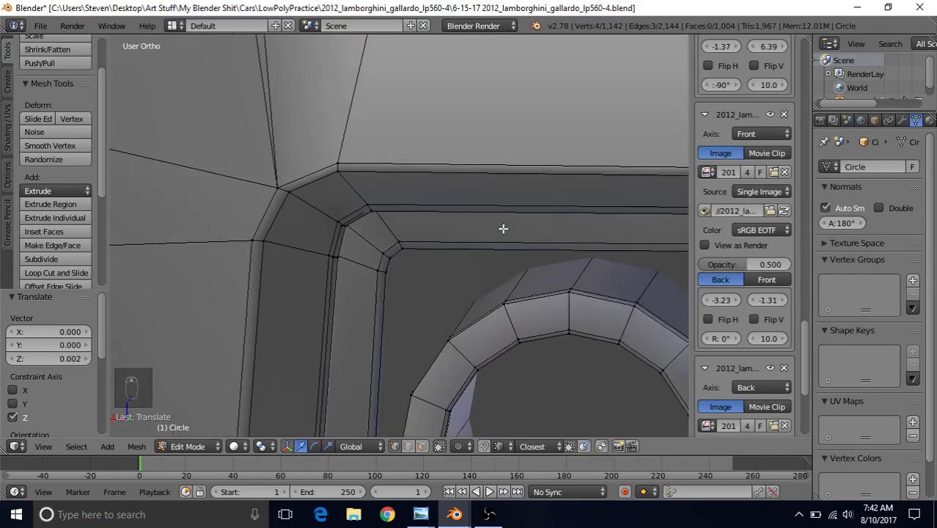
pyautogui.scroll(-2, 505, 217)
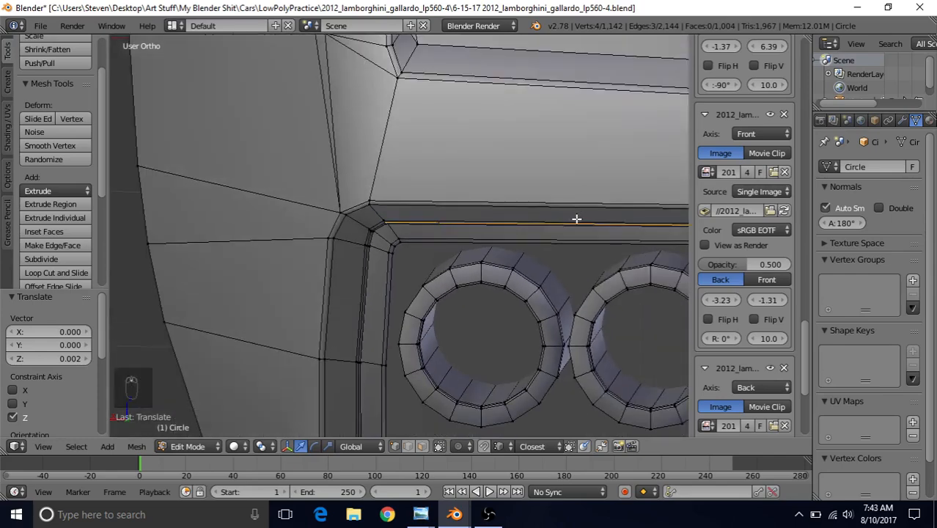
pyautogui.scroll(7, 484, 241)
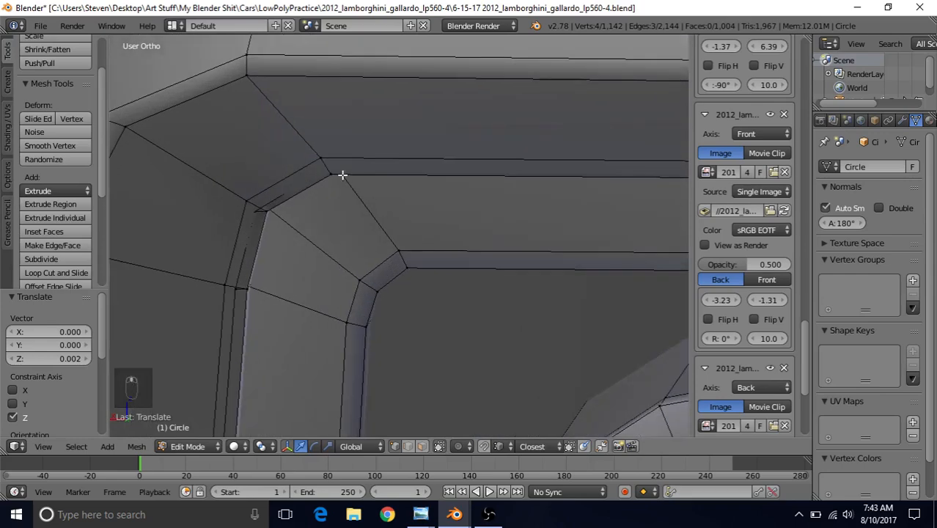
pyautogui.press('z')
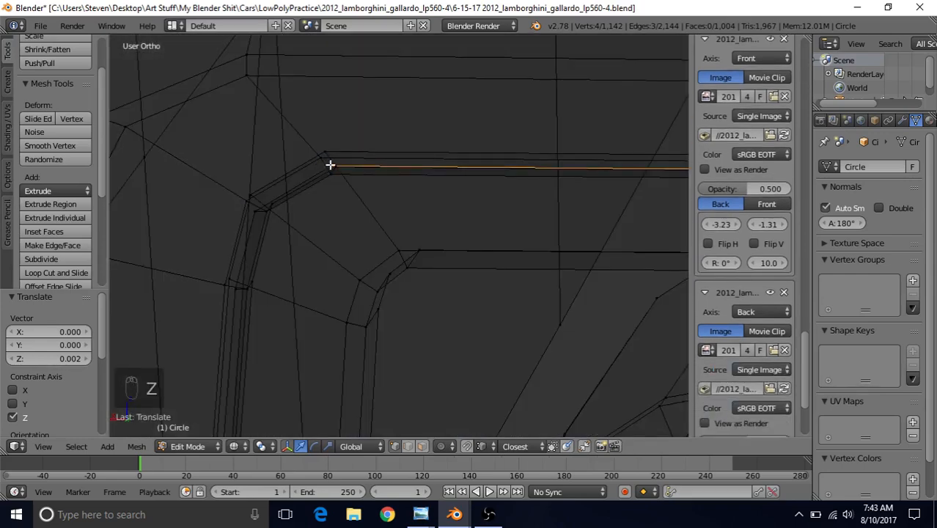
pyautogui.rightClick(330, 165)
pyautogui.press('z')
pyautogui.moveTo(355, 148); pyautogui.dragTo(261, 234, button='middle')
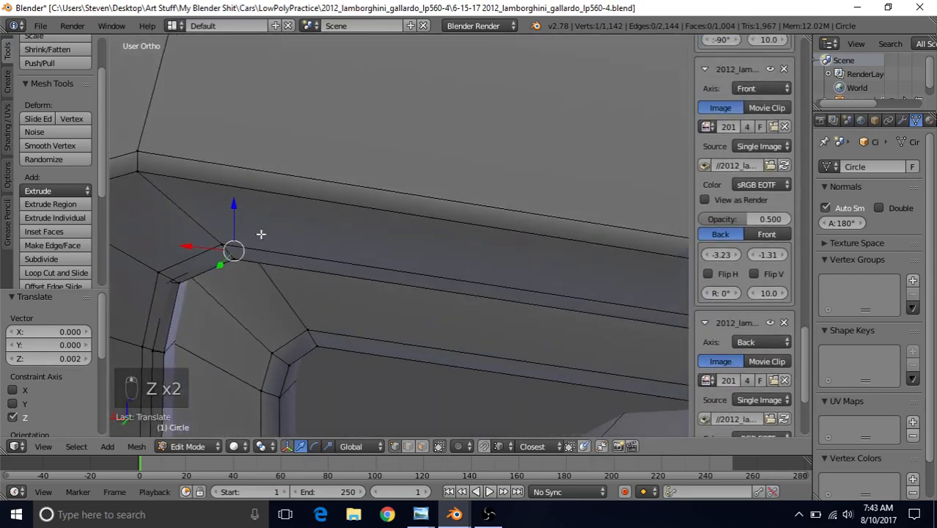
pyautogui.press('g')
pyautogui.press('y')
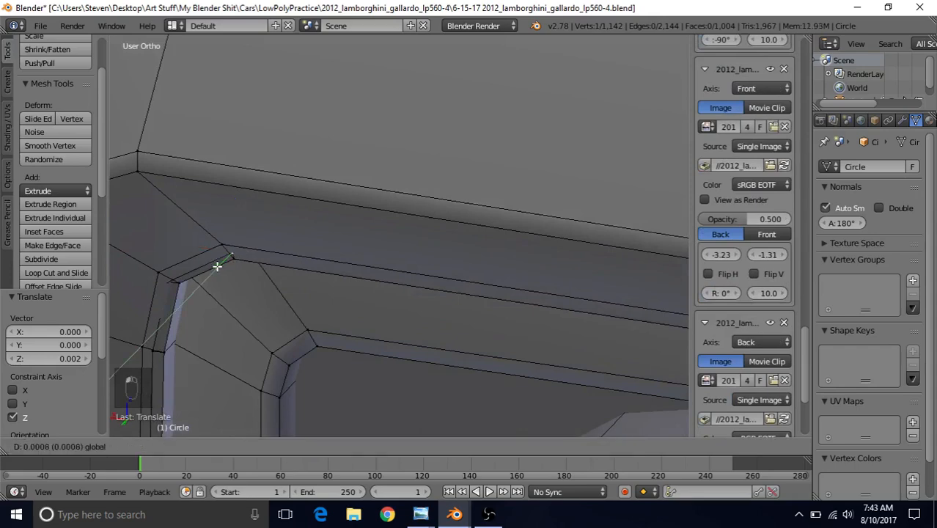
pyautogui.click(219, 265)
# - Select the inner edge loop running along the upper and outboard sides of the exhaust recess and extrude it in place
pyautogui.scroll(-3, 366, 286)
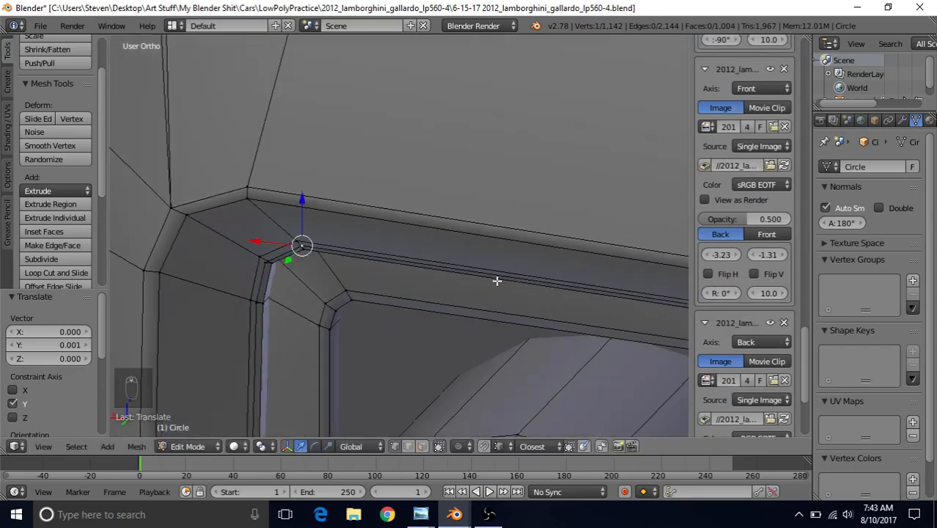
pyautogui.keyDown('shift'); pyautogui.moveTo(496, 278); pyautogui.dragTo(573, 167, button='middle'); pyautogui.keyUp('shift')
pyautogui.scroll(-2, 418, 244)
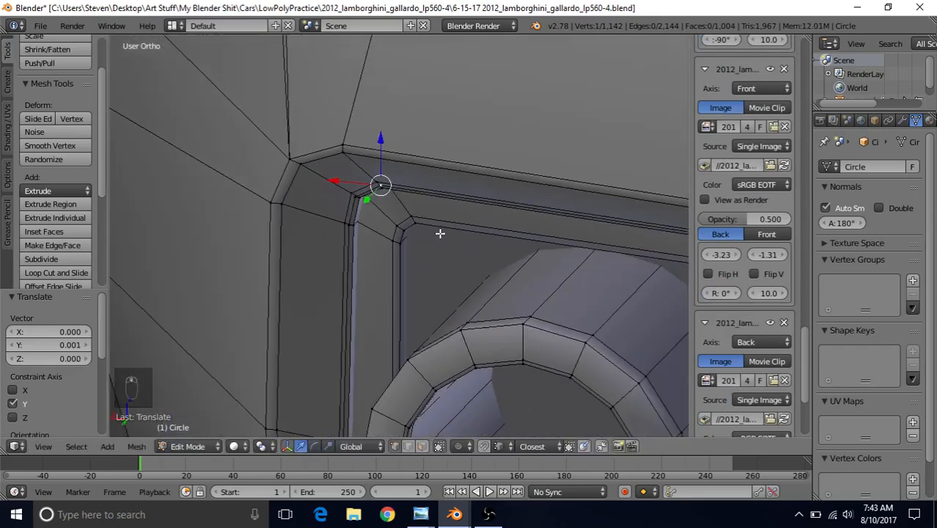
pyautogui.scroll(4, 440, 233)
pyautogui.keyDown('alt'); pyautogui.rightClick(375, 134); pyautogui.keyUp('alt')
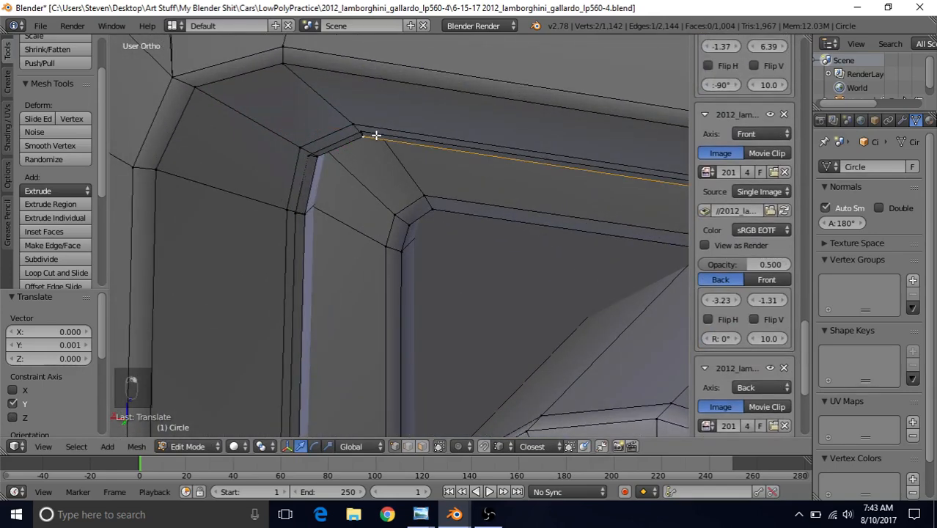
pyautogui.keyDown('alt'); pyautogui.rightClick(375, 133); pyautogui.keyUp('alt')
pyautogui.scroll(-5, 440, 232)
pyautogui.keyDown('shift'); pyautogui.moveTo(495, 209); pyautogui.dragTo(439, 190, button='middle'); pyautogui.keyUp('shift')
pyautogui.press('e')
pyautogui.rightClick(371, 202)
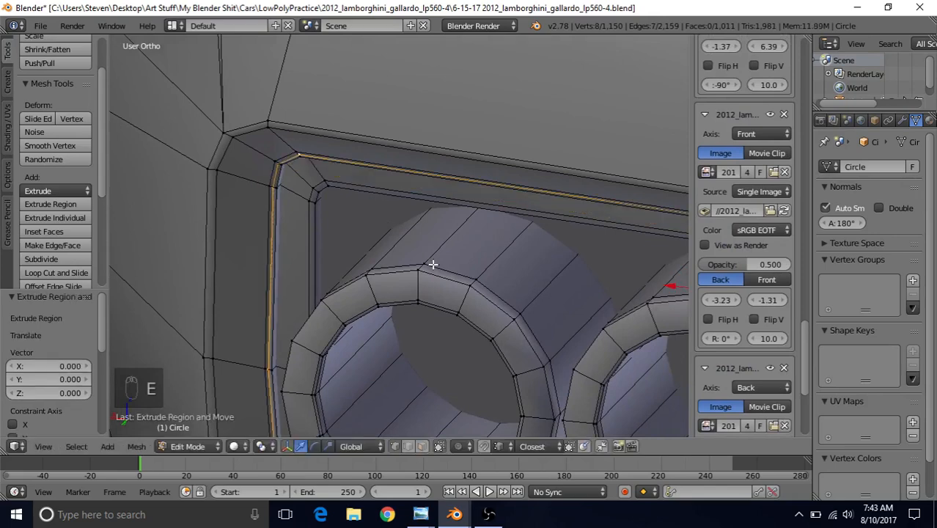
# - Shift the newly extruded edge loop around the exhaust recess slightly along the Y axis
pyautogui.scroll(-2, 496, 264)
pyautogui.keyDown('shift'); pyautogui.moveTo(510, 253); pyautogui.dragTo(333, 259, button='middle'); pyautogui.keyUp('shift')
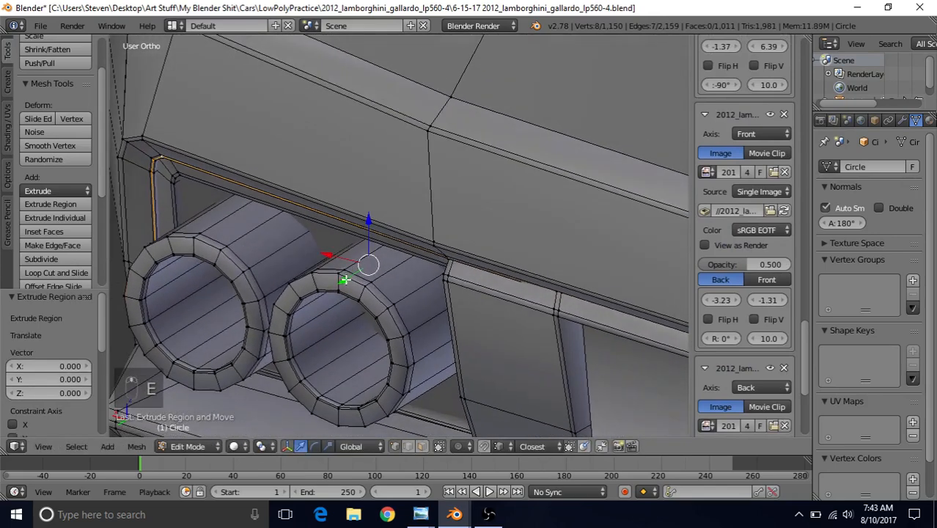
pyautogui.moveTo(344, 279); pyautogui.dragTo(348, 275)
# - Switch to Object Mode and examine the shading of the exhaust recess edges and surrounding rear bumper from several angles
pyautogui.press('Tab')
pyautogui.scroll(-4, 348, 274)
pyautogui.moveTo(347, 253); pyautogui.dragTo(393, 145, button='middle')
pyautogui.scroll(5, 396, 165)
pyautogui.moveTo(359, 170); pyautogui.dragTo(326, 159, button='middle')
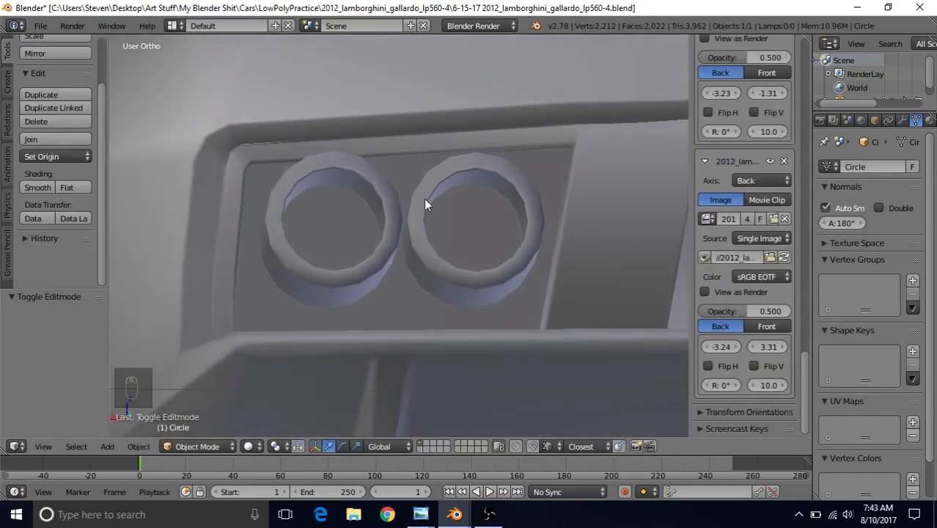
pyautogui.moveTo(424, 199); pyautogui.dragTo(402, 272, button='middle')
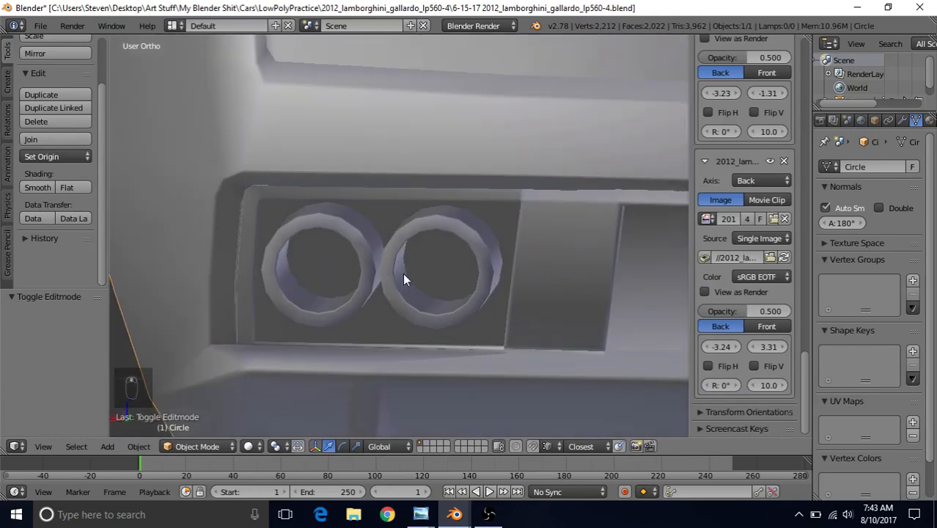
pyautogui.scroll(5, 403, 274)
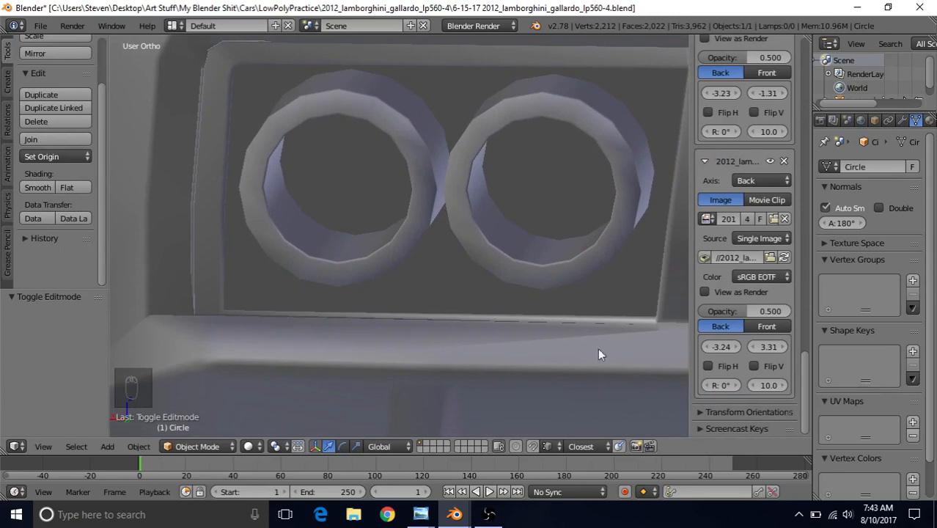
pyautogui.scroll(-5, 479, 322)
pyautogui.keyDown('shift'); pyautogui.moveTo(475, 254); pyautogui.dragTo(365, 279, button='middle'); pyautogui.keyUp('shift')
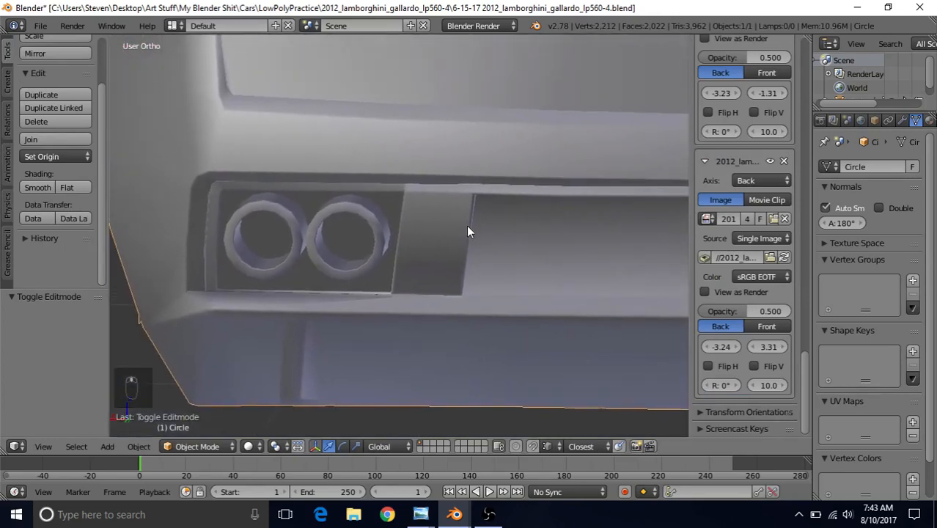
pyautogui.moveTo(468, 232); pyautogui.dragTo(430, 218, button='middle')
pyautogui.scroll(-1, 513, 206)
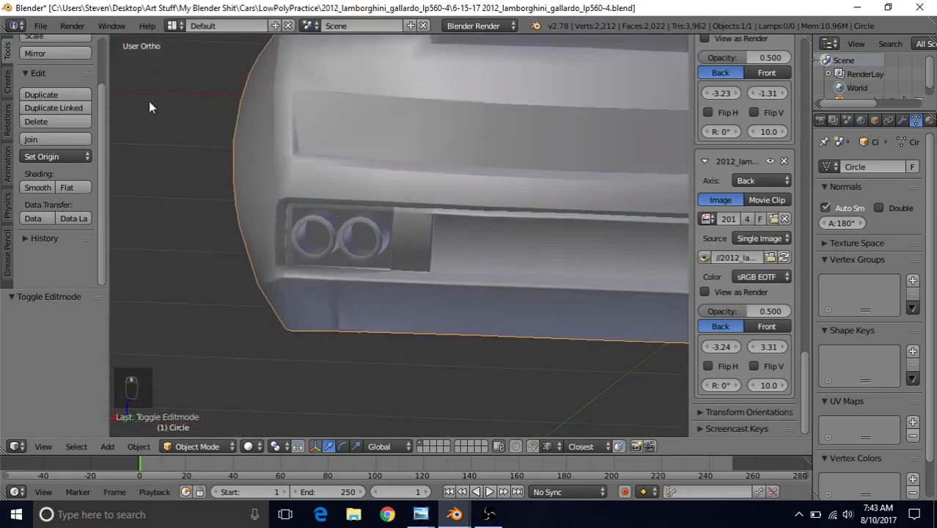
# - Save the Gallardo model to its current file
pyautogui.click(40, 25)
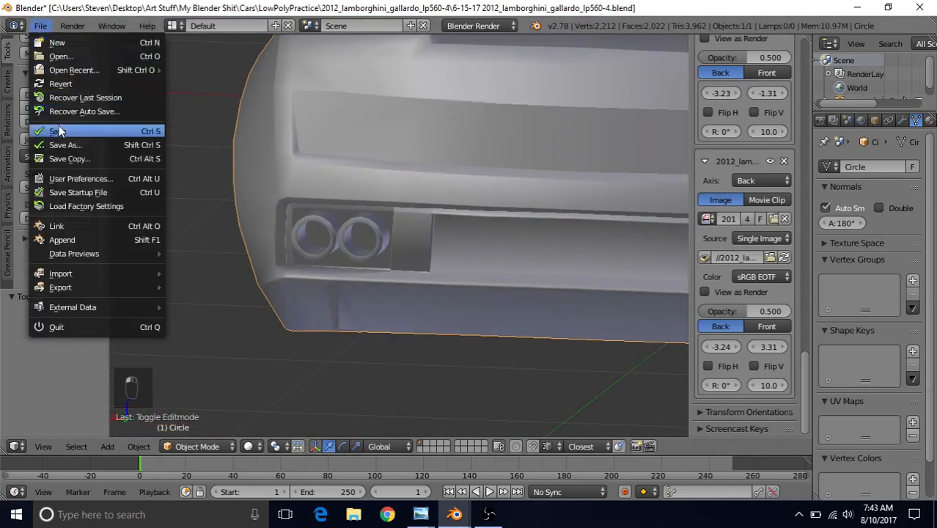